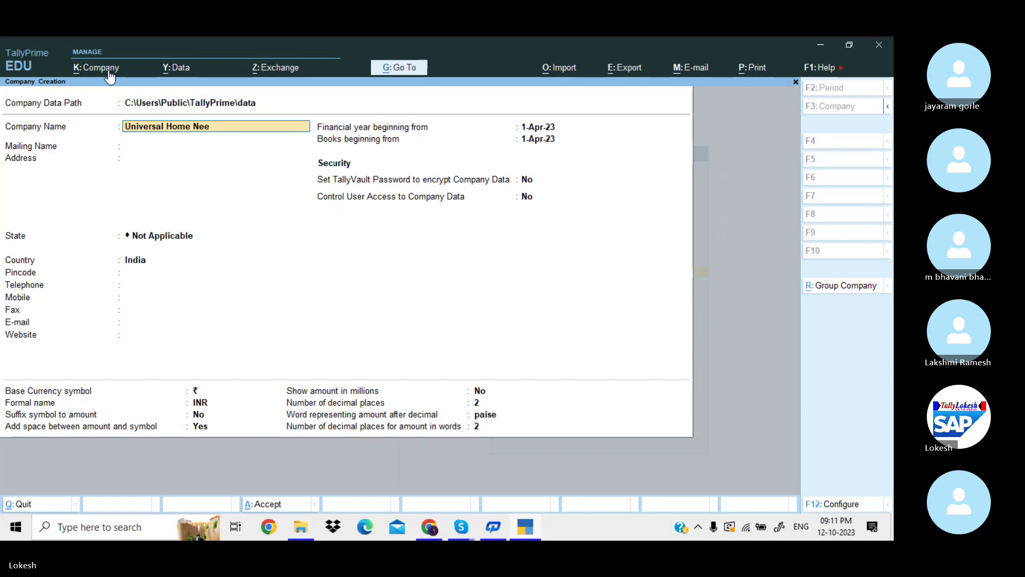
Create the company Universal Home Needs with the same mailing name and Andhra Pradesh as its state.
type("ds")
key("Return")
key("Return")
key("Return")
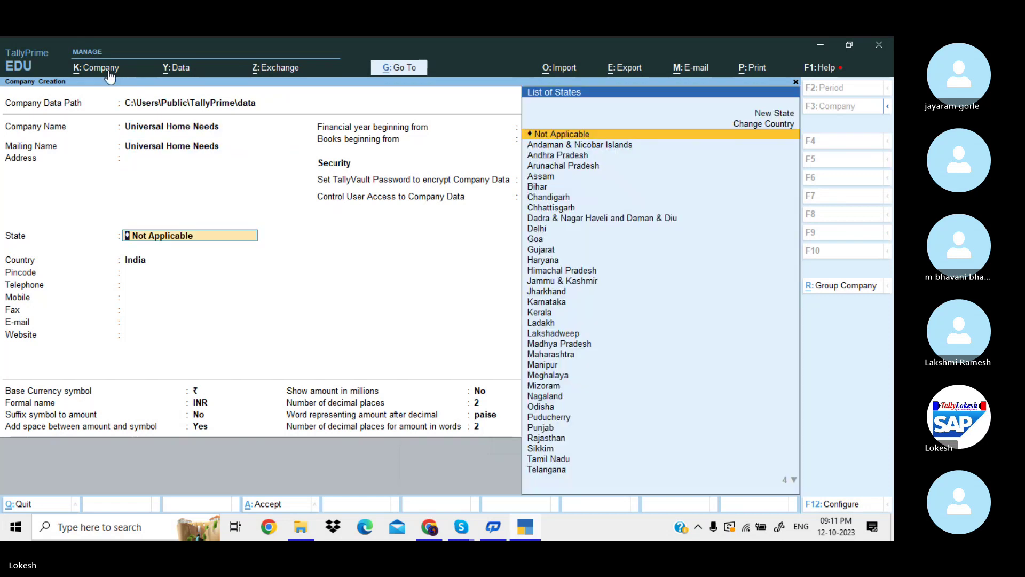
key("Down")
key("Down")
key("Return")
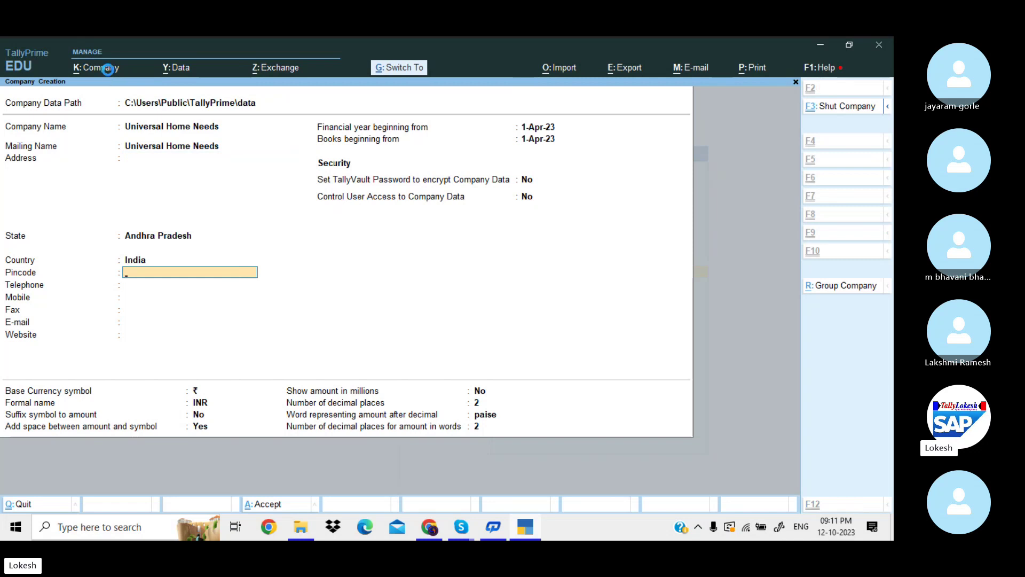
key("ctrl+a")
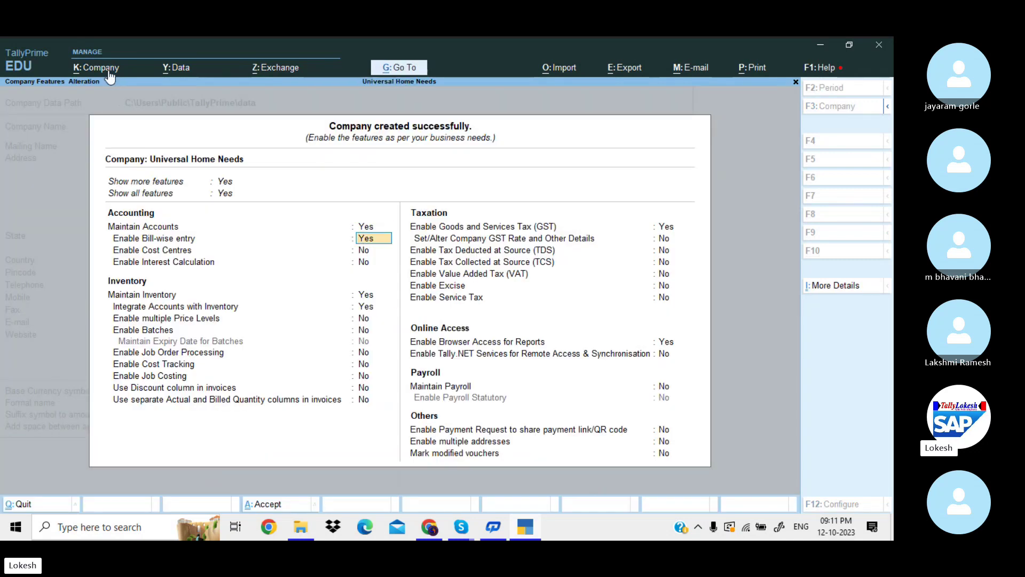
Turn off bill-wise entry in the new company's accounting features, leaving cost centres and interest calculation disabled.
key("n")
key("Return")
key("Return")
key("Return")
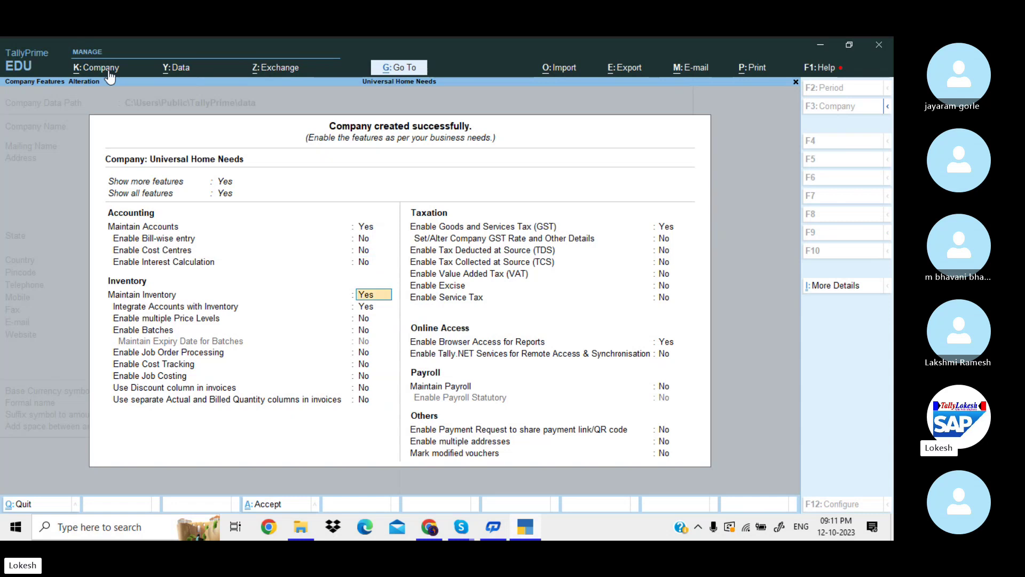
Enable batches and expiry dates for batches in the inventory features, keeping the other inventory options at their defaults.
key("Return")
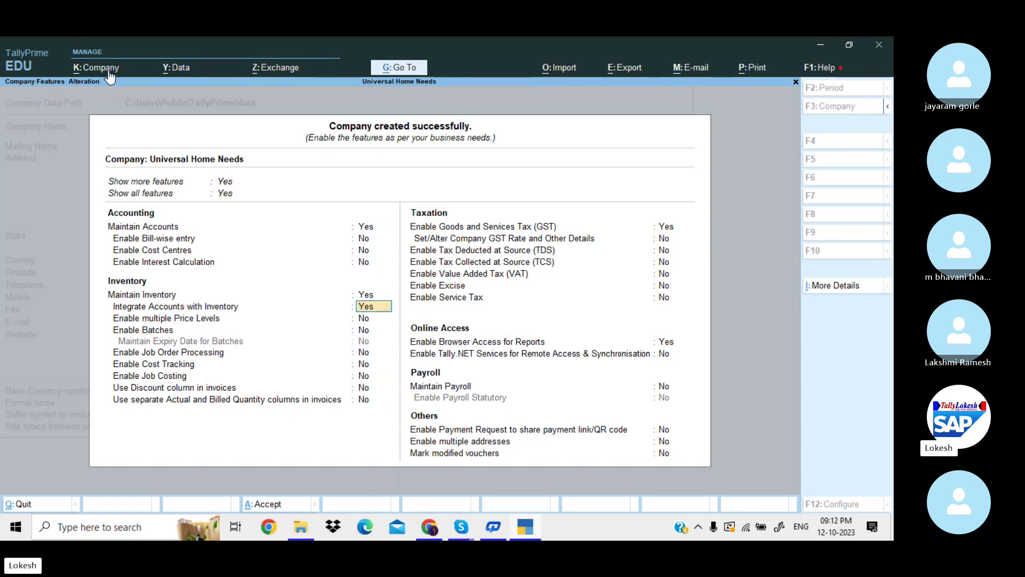
key("Return")
key("Return")
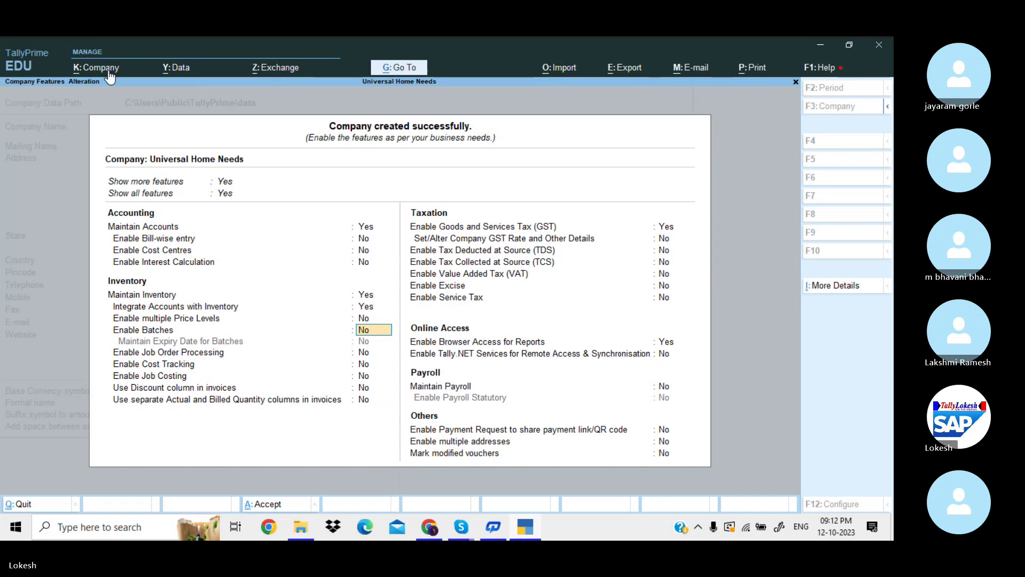
key("y")
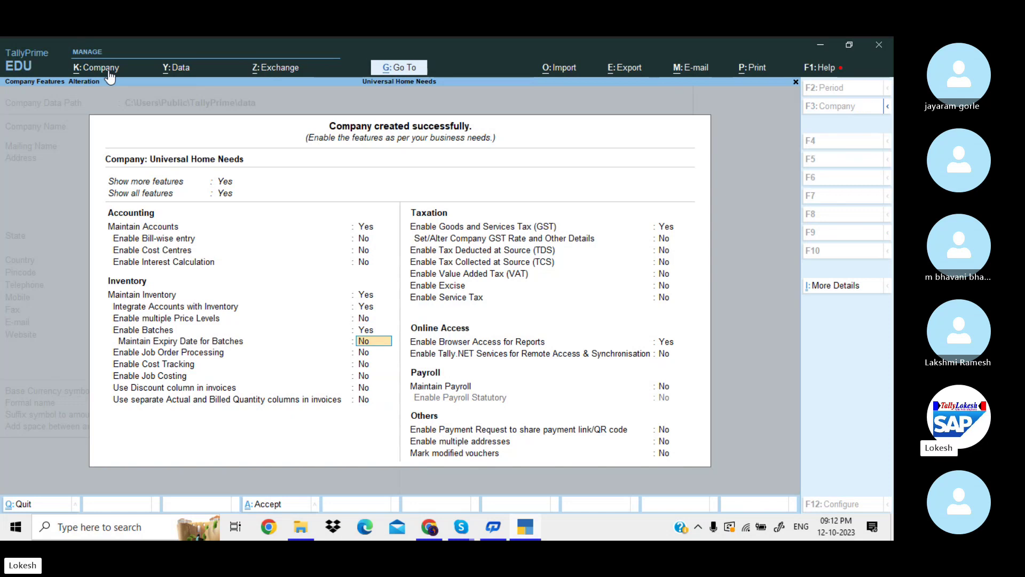
key("y")
key("Return")
key("Return")
key("Return")
key("Return")
key("Return")
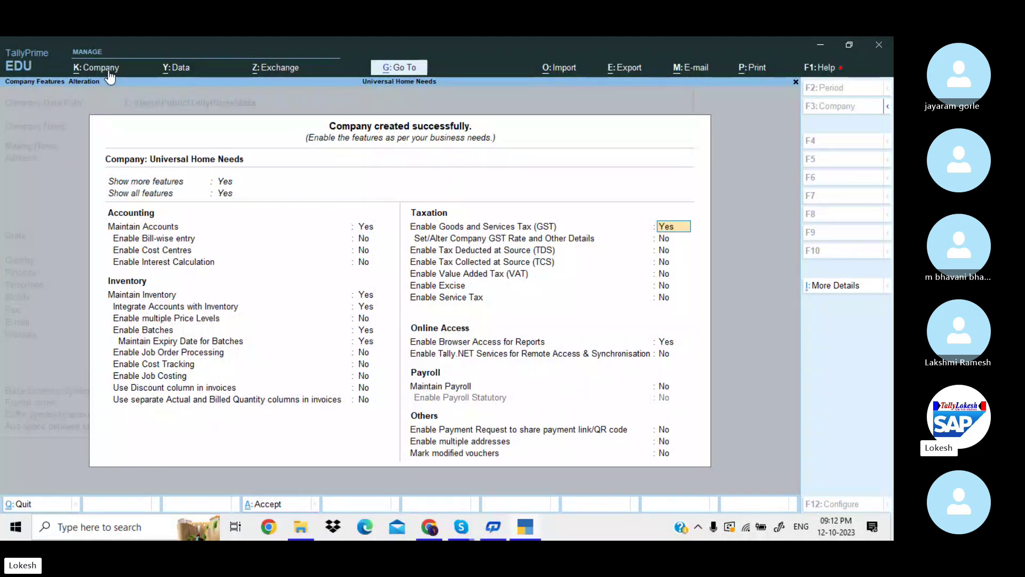
With GST enabled, set up a Regular registration for Andhra Pradesh and enter the company's GSTIN/UIN.
key("Return")
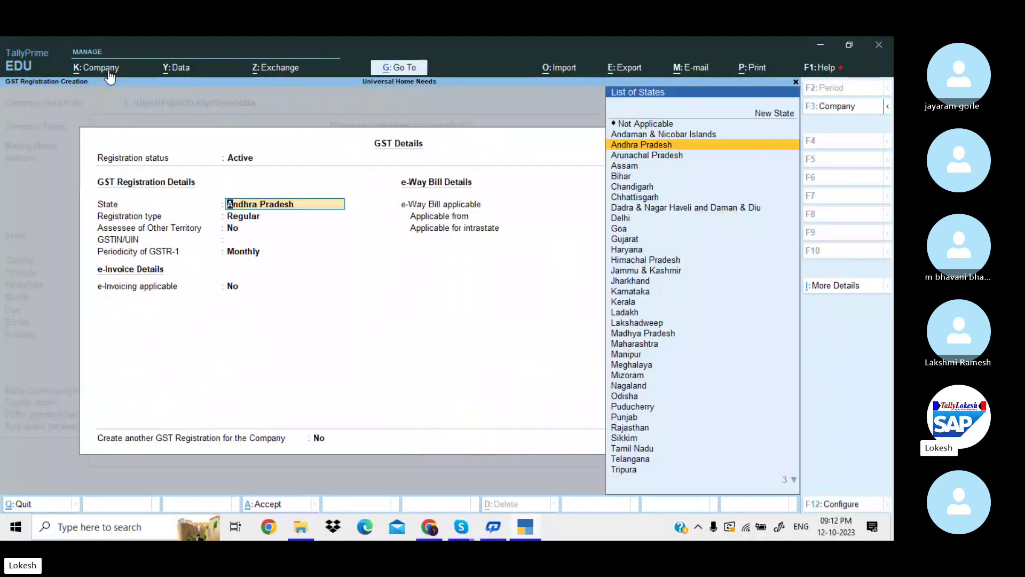
key("Return")
key("Return")
key("Return")
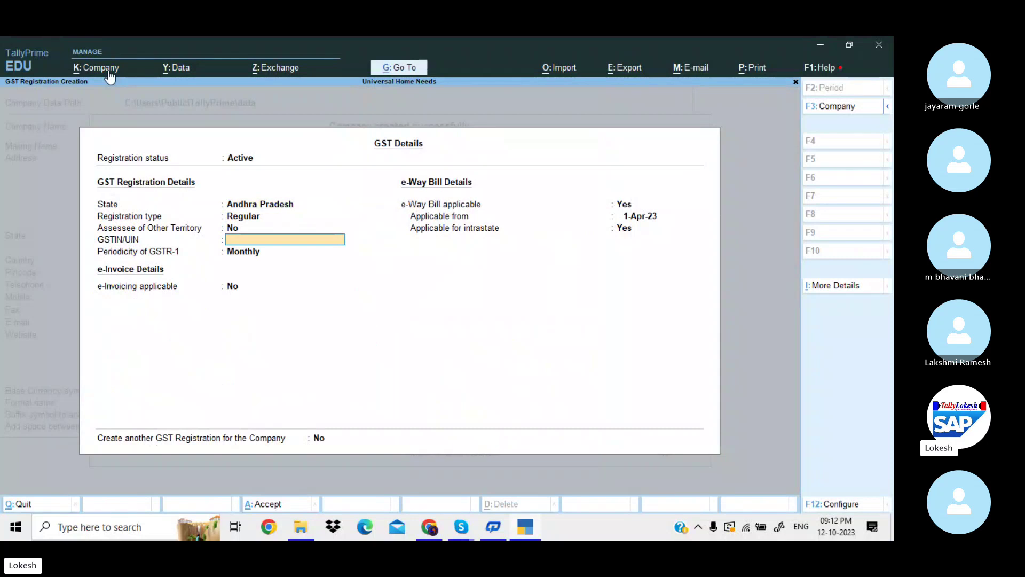
type("37AAAAA1")
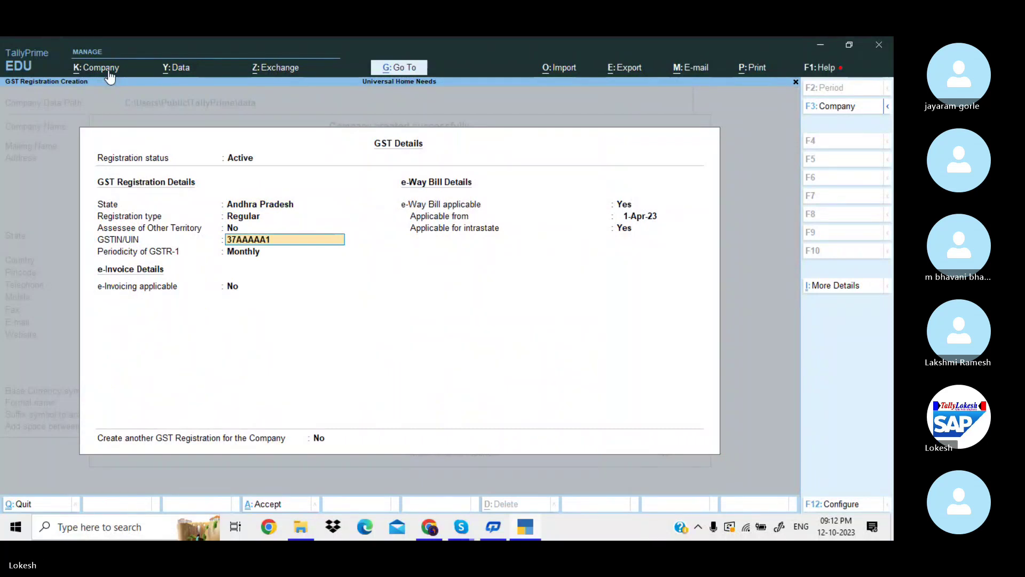
type("478A1ZP")
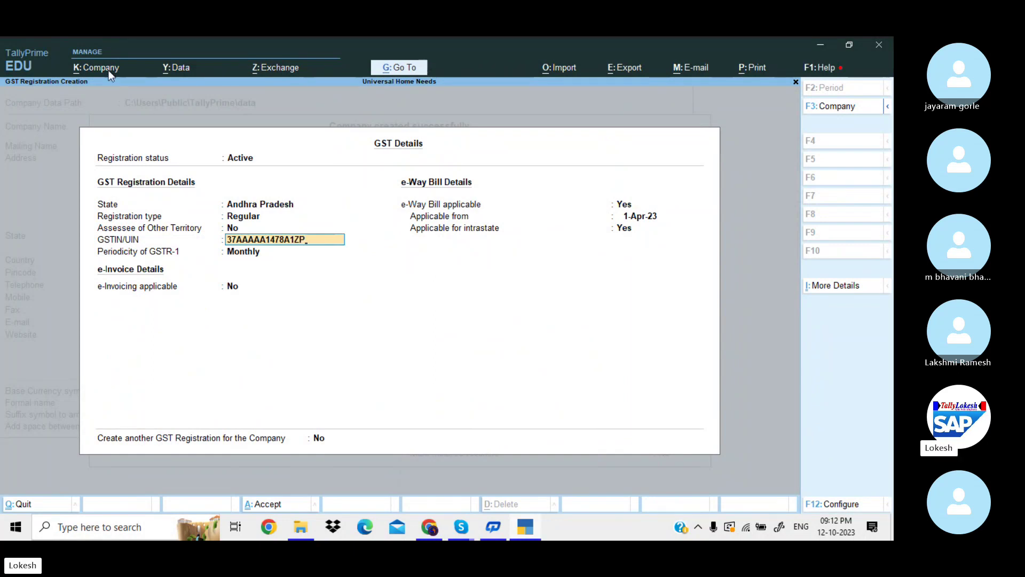
Keep the default GSTR-1, e-invoicing and e-Way Bill settings, and save the Andhra Pradesh registration with another GST registration requested.
key("Return")
key("Return")
key("Return")
key("Return")
key("Return")
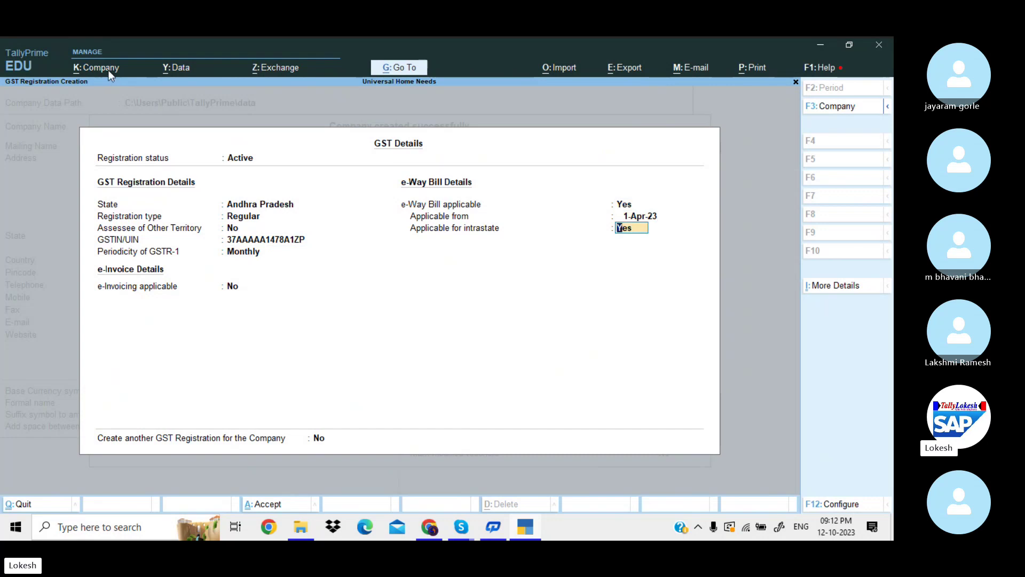
key("Return")
key("Return")
type("y")
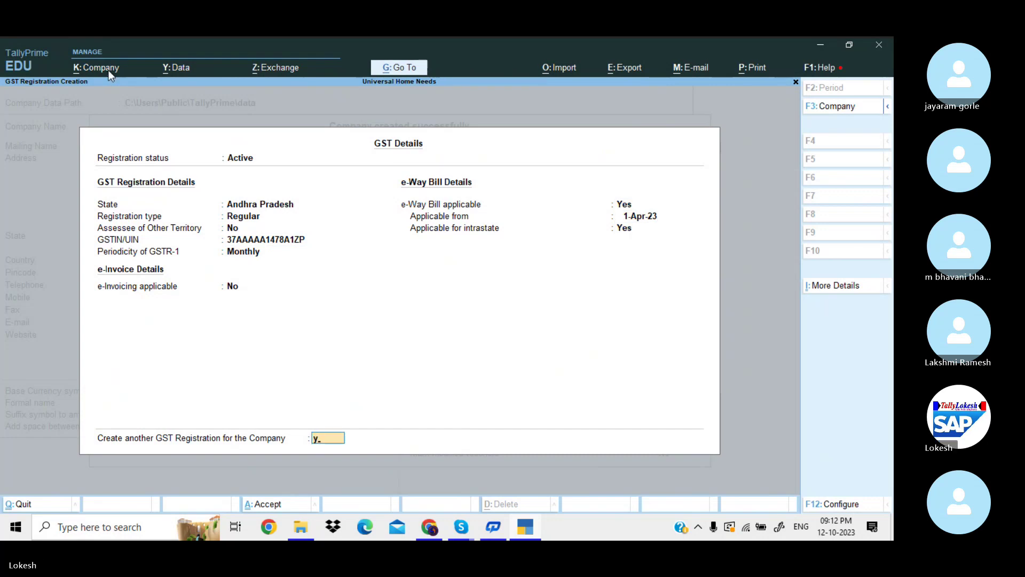
key("Return")
Set the second GST registration's state to Telangana, keep its type Regular, and enter 36 as the GSTIN/UIN.
key("Return")
type("tel")
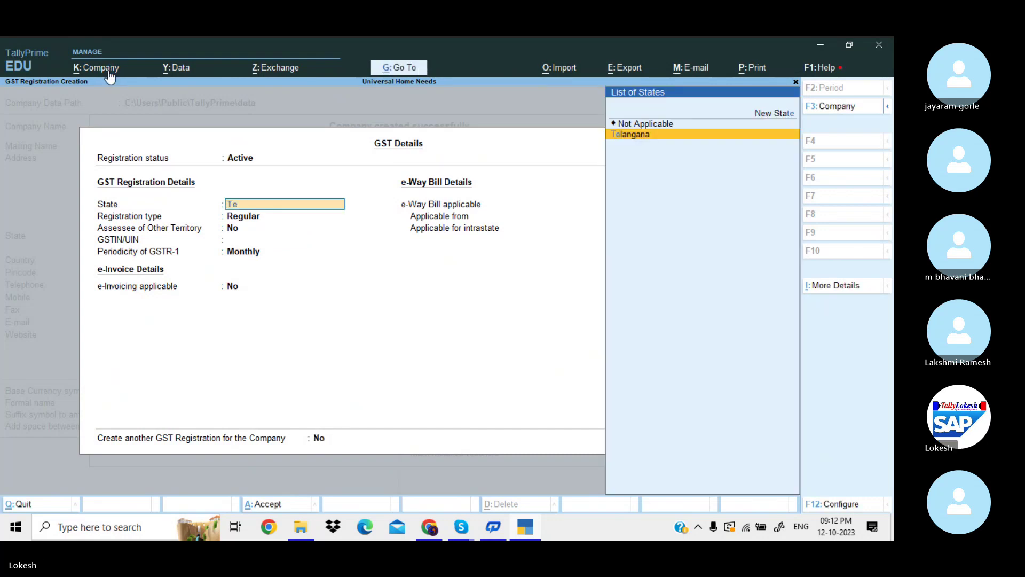
key("Return")
key("Return")
type("36")
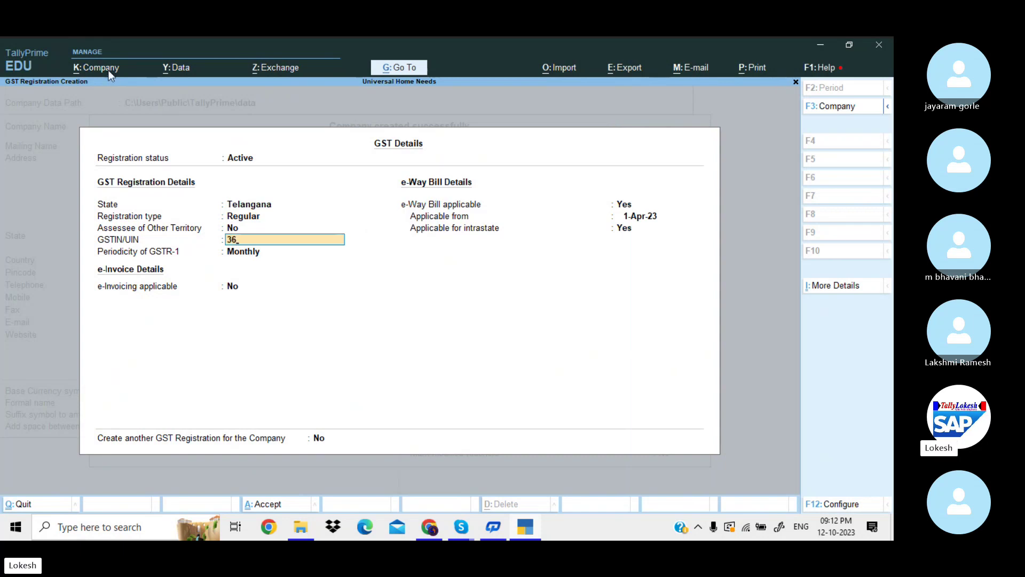
Save the Telangana registration with its default GSTR-1, e-invoicing and e-Way Bill settings, and close the voucher types list.
key("Return")
key("Return")
key("Return")
key("Return")
key("Return")
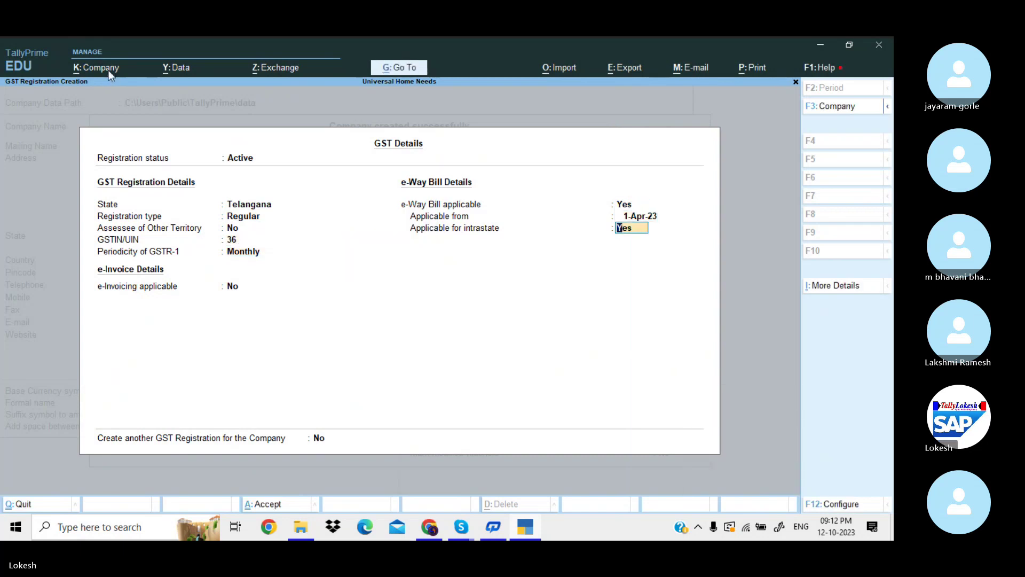
key("Return")
key("Return")
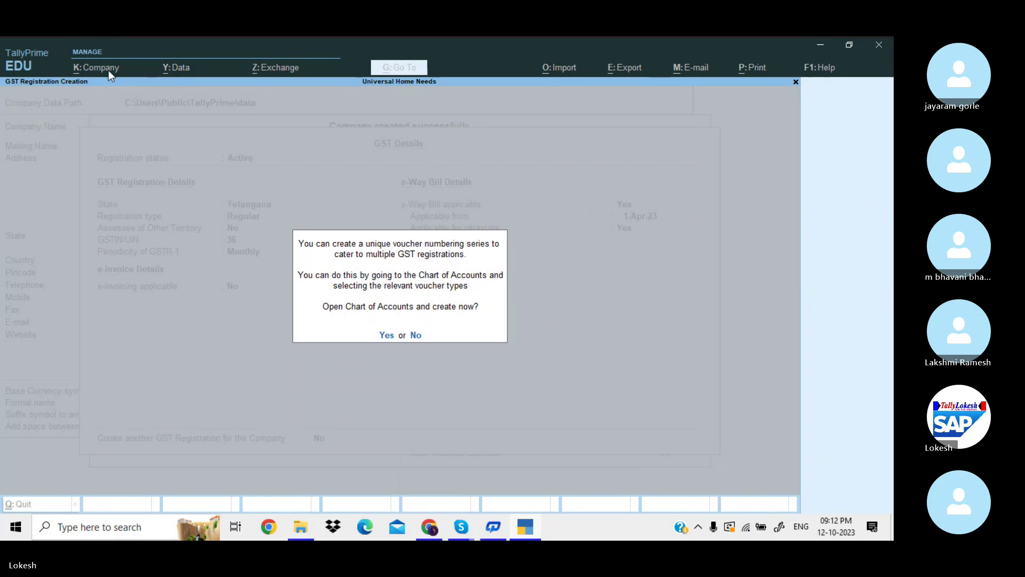
key("Return")
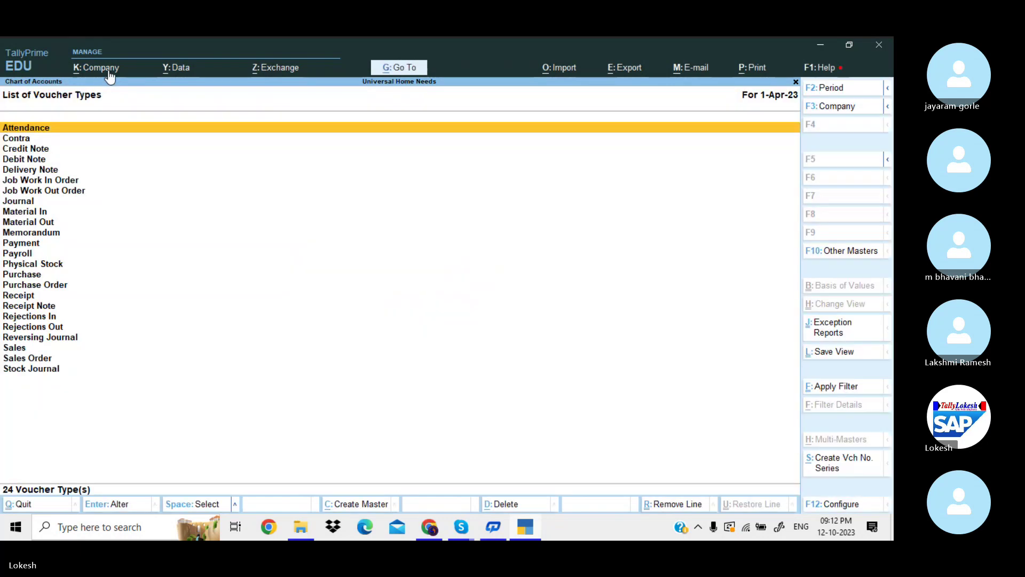
key("Escape")
Leave the remaining company features at their defaults and accept the feature settings.
key("Down")
key("Down")
key("Down")
key("Down")
key("Down")
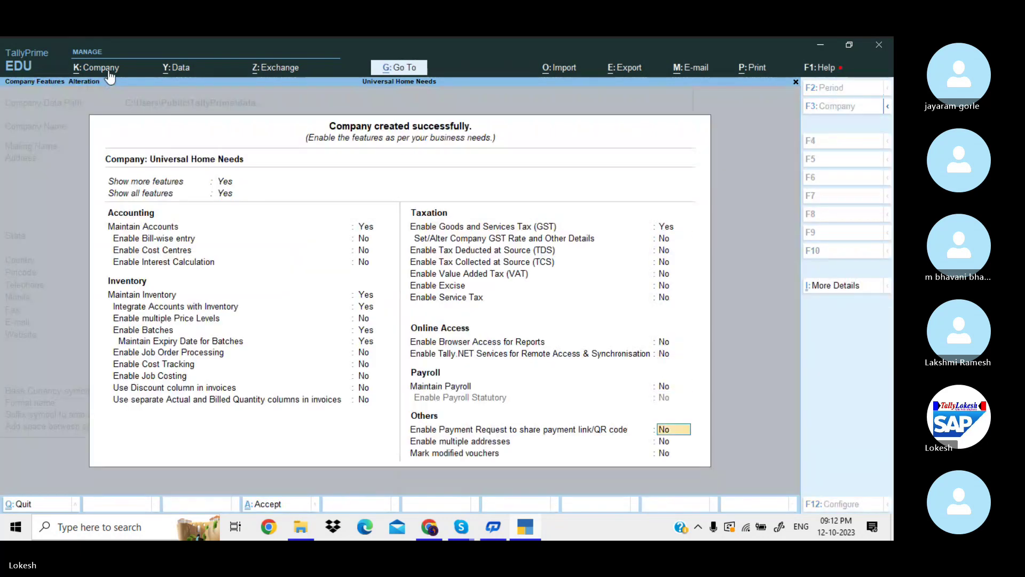
key("Return")
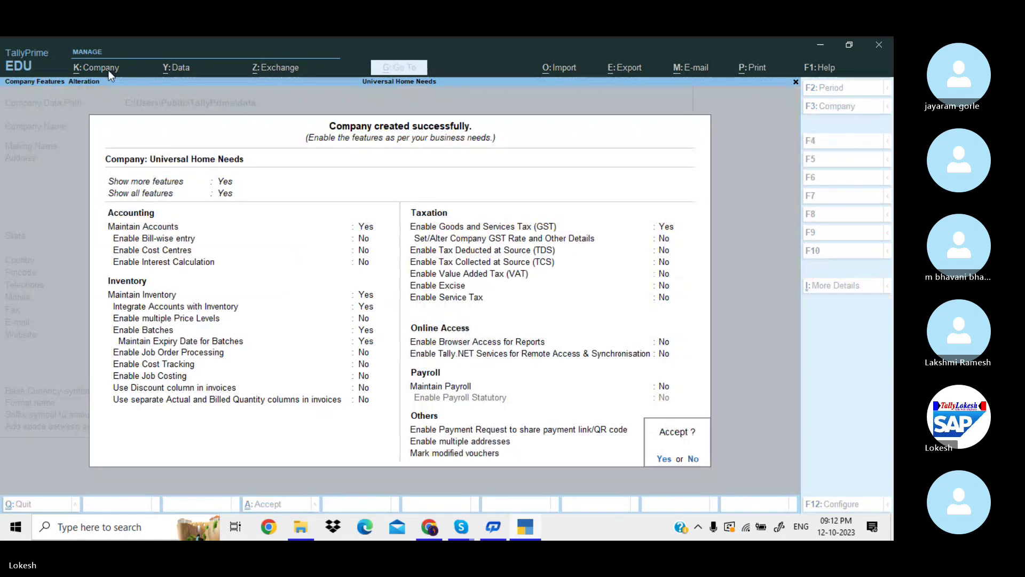
key("Return")
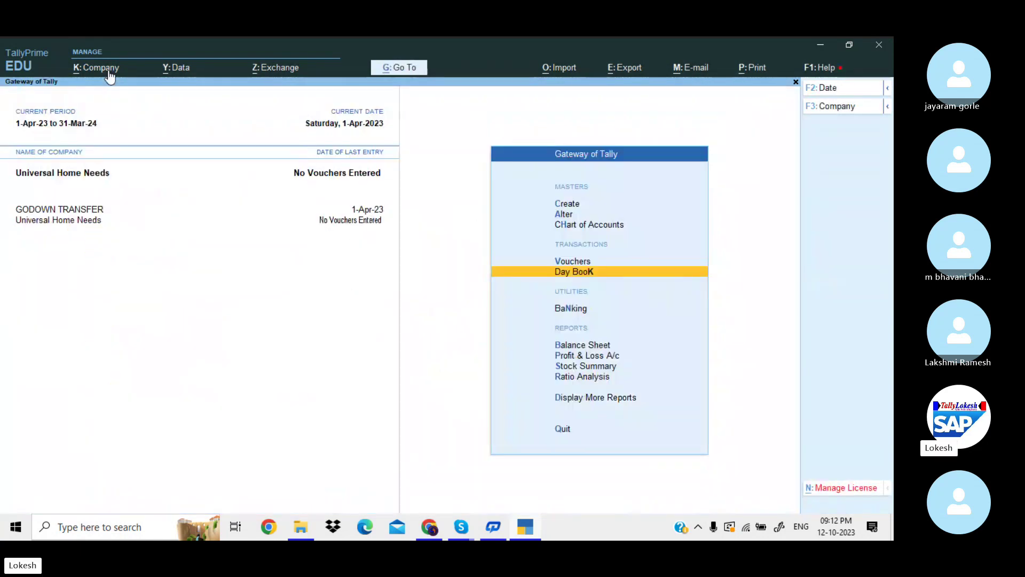
Open voucher entry and switch to a Receipt voucher.
key("Up")
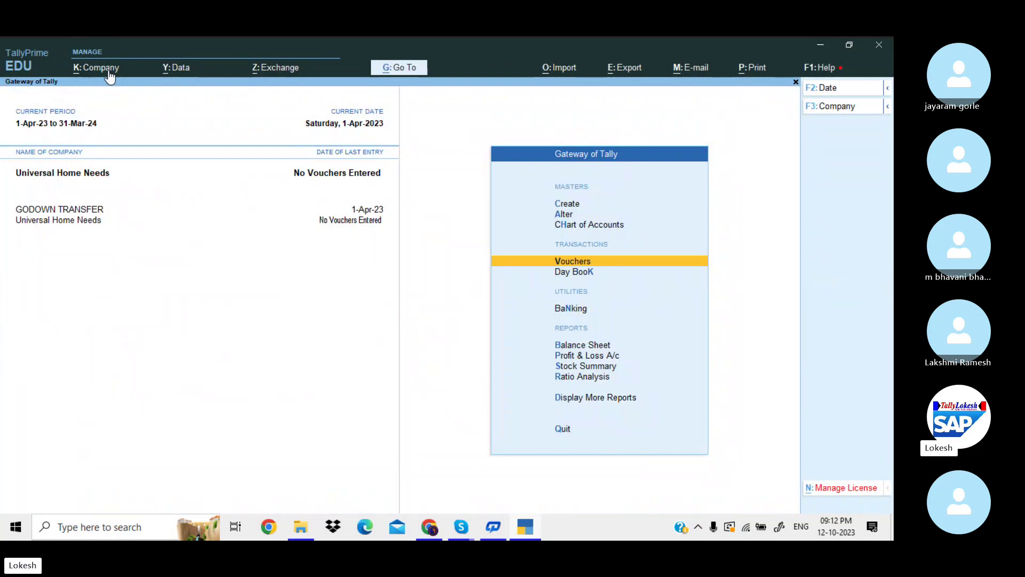
key("Return")
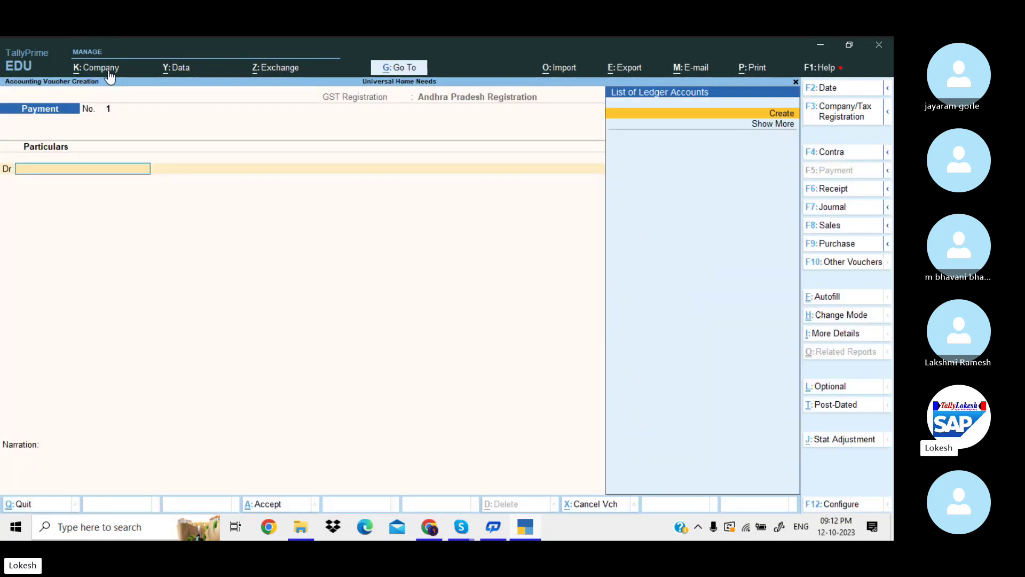
left_click(847, 190)
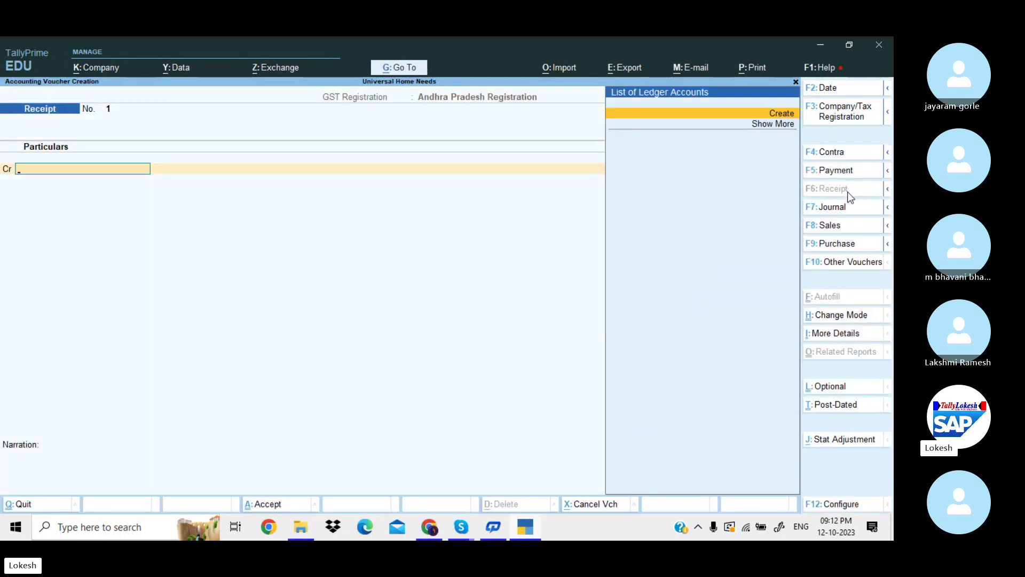
Create a ledger named Capital under the Capital Account group from within the receipt voucher.
key("alt")
key("alt+c")
type("Capital")
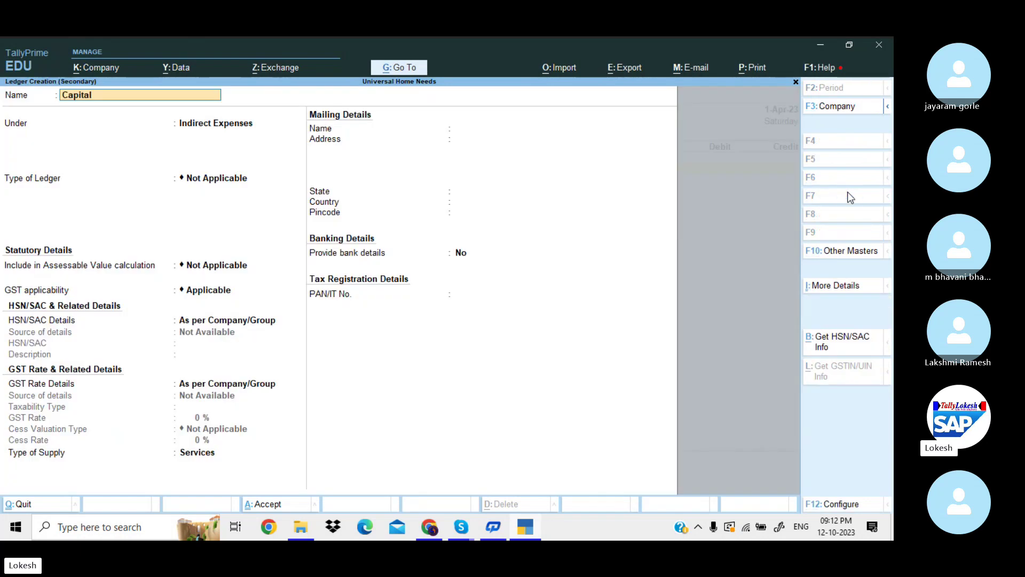
key("Return")
type("Cas")
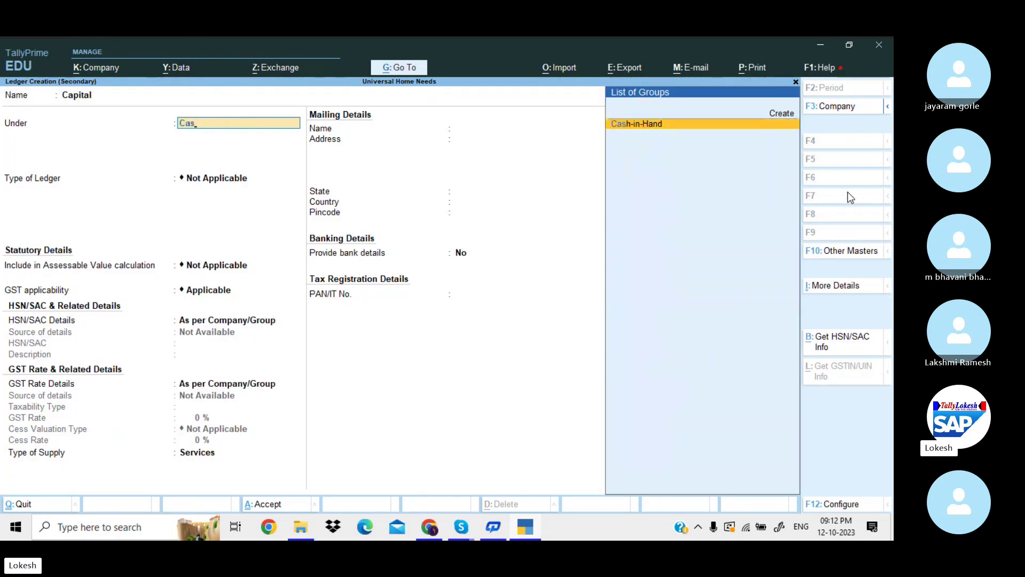
key("BackSpace")
key("BackSpace")
key("Down")
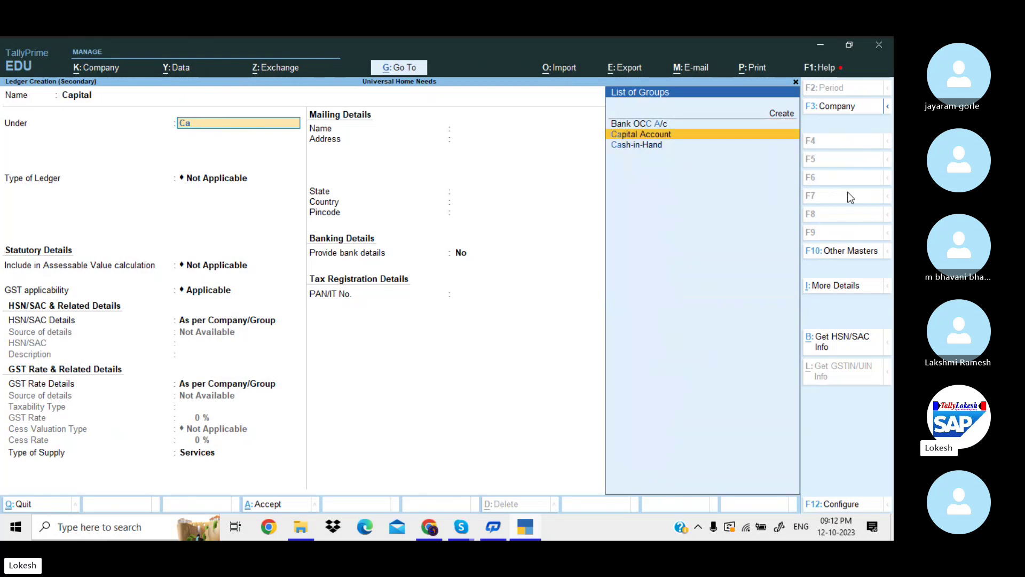
key("Return")
key("Return")
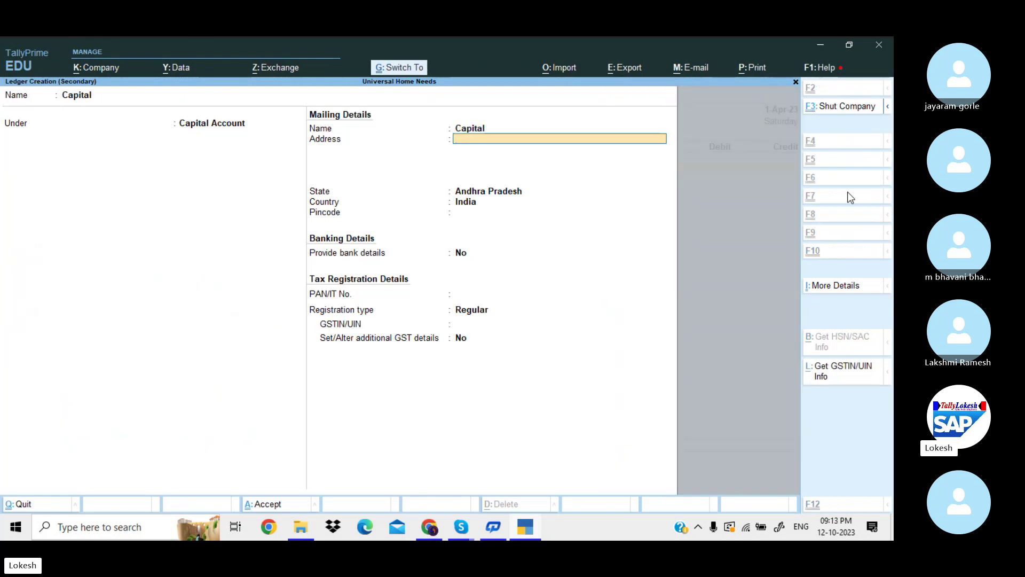
key("ctrl+a")
Credit Capital with 500000, debit Cash for the same amount, and save the receipt voucher without a narration.
type("500")
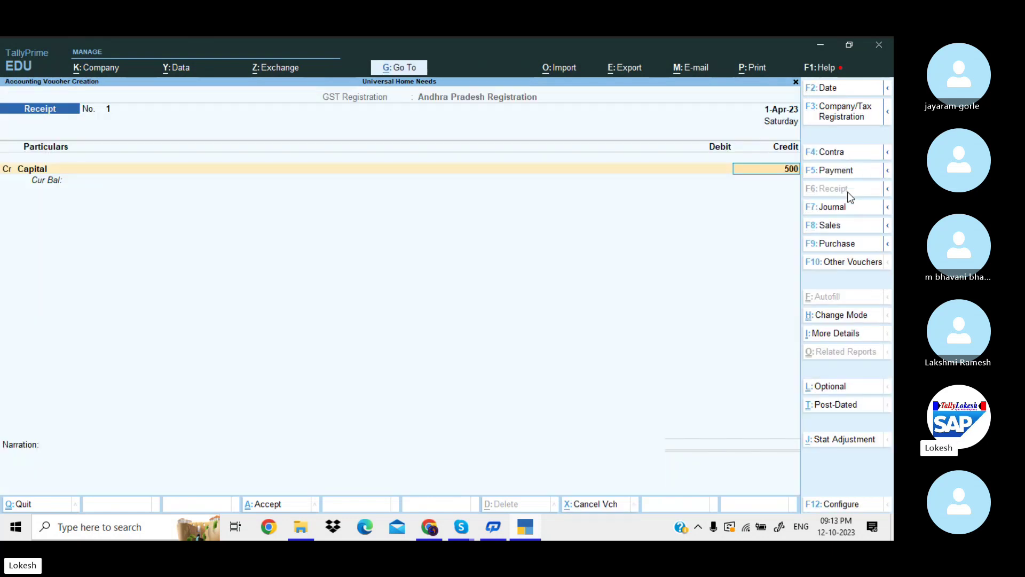
type("000")
key("Return")
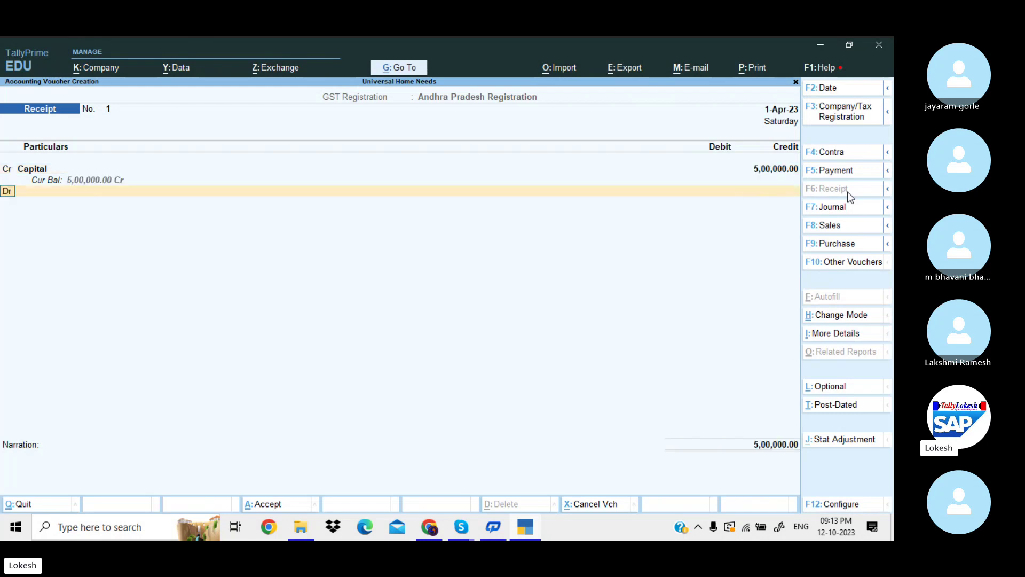
key("Return")
key("Down")
key("Return")
key("Return")
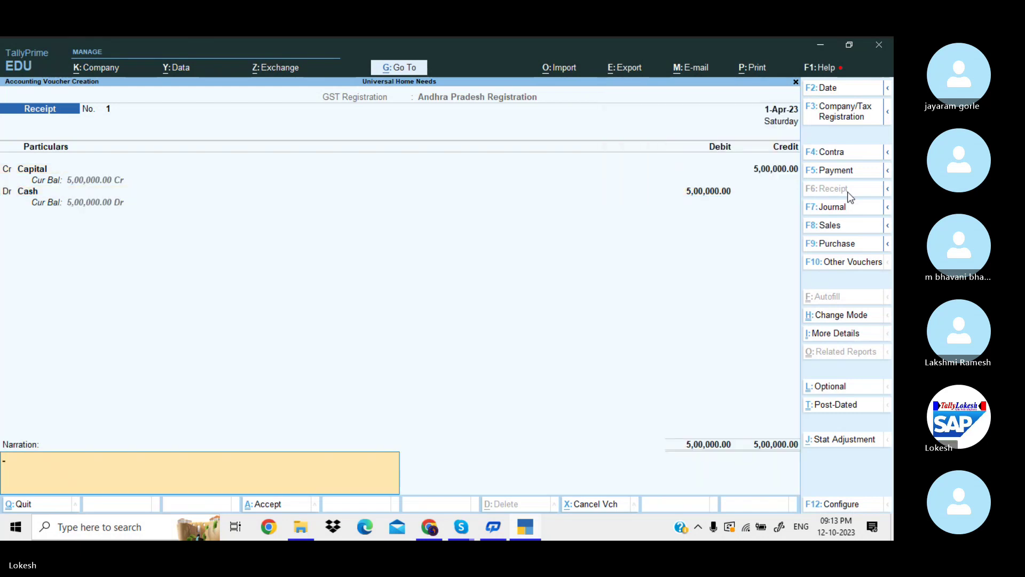
key("Return")
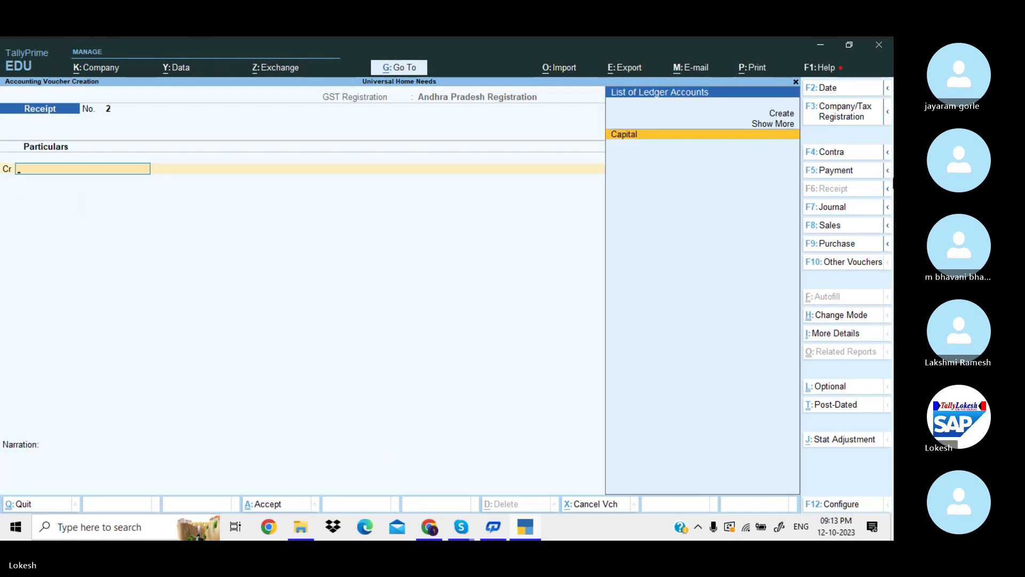
Switch to a Purchase voucher and leave the supplier invoice number and date blank.
left_click(837, 245)
key("Return")
key("Return")
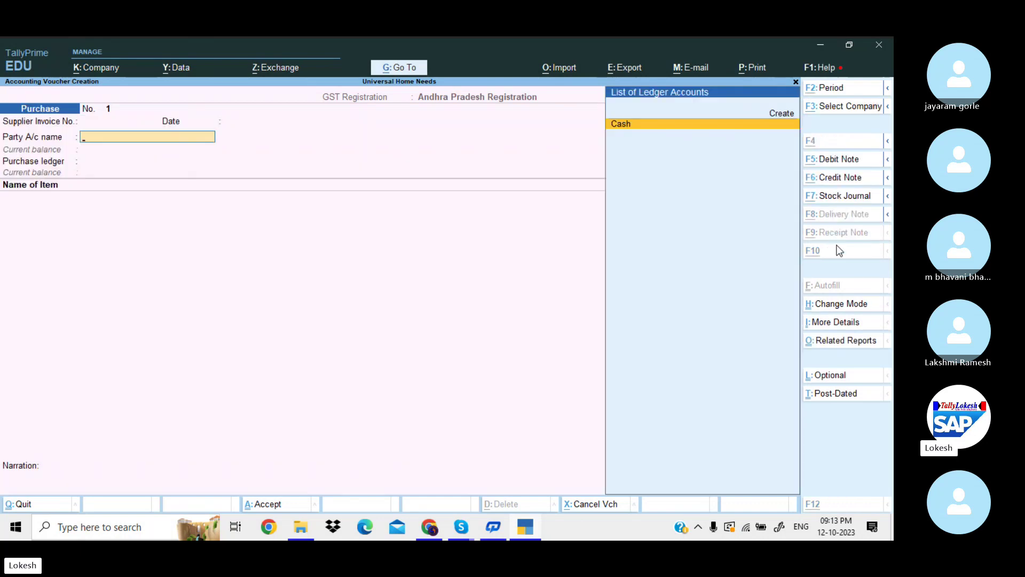
Start a party ledger named Arjun Traders under the Sundry Creditors group from within the purchase voucher.
key("alt+c")
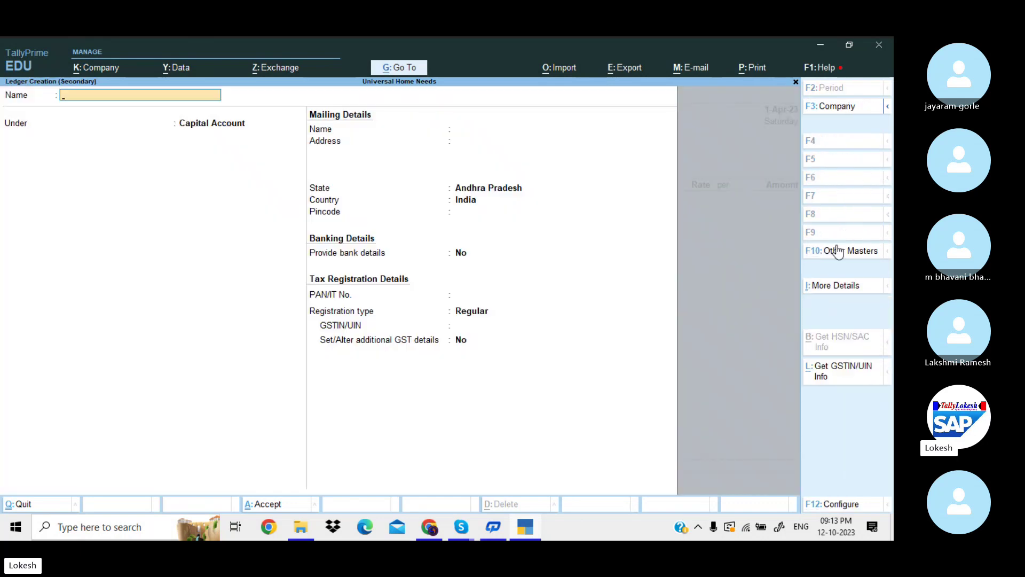
type("Arju")
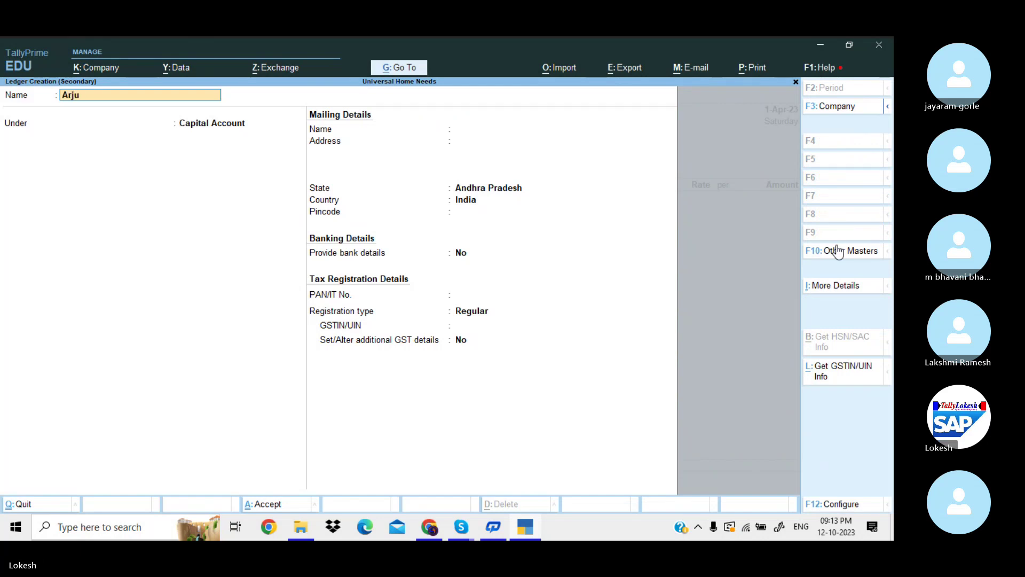
type("n traders")
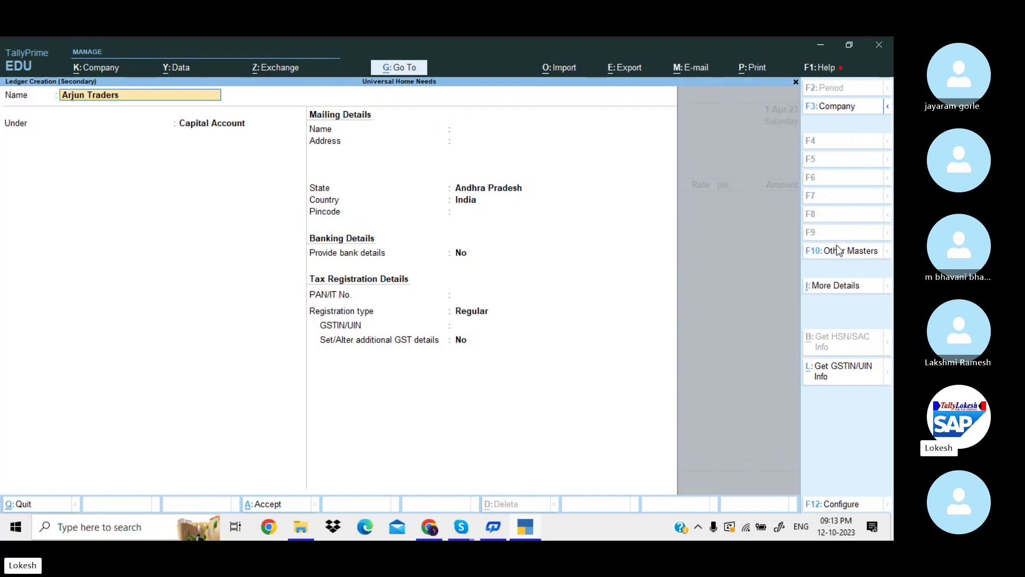
key("Return")
type("Sun")
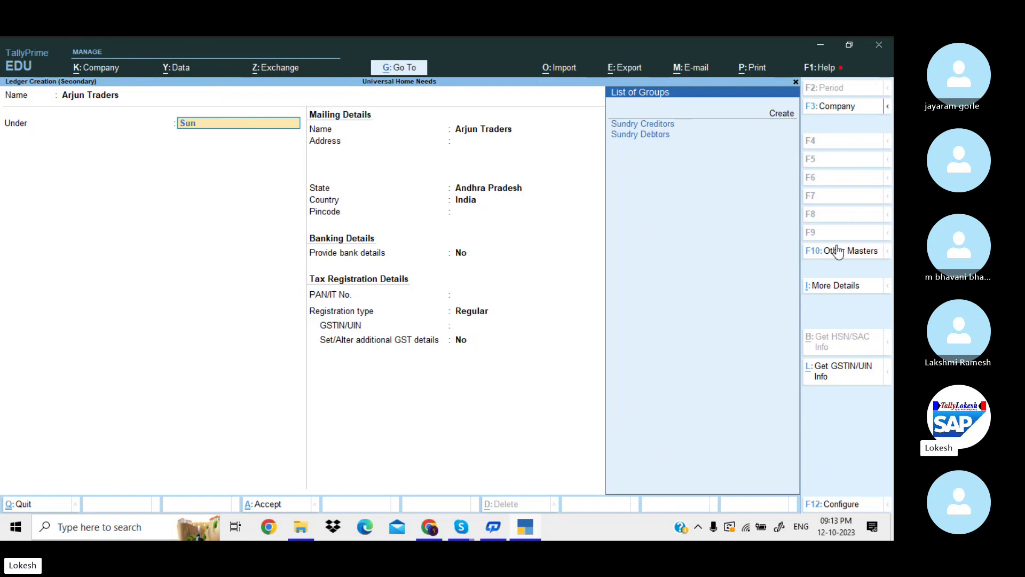
key("Return")
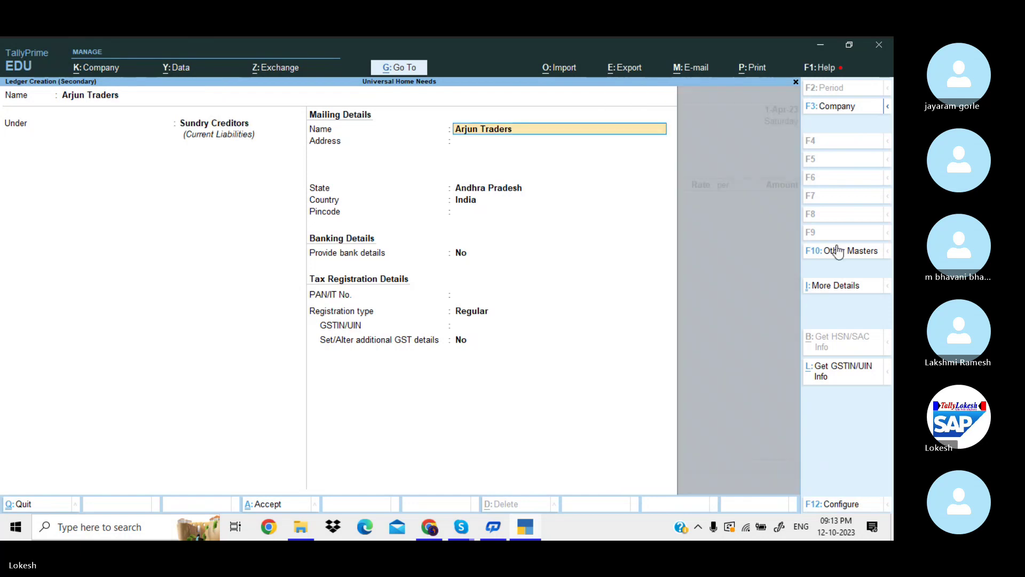
Keep Arjun Traders' mailing and banking defaults with Regular registration, enter 37 as the GSTIN/UIN, and save the ledger.
key("Return")
key("Return")
key("Return")
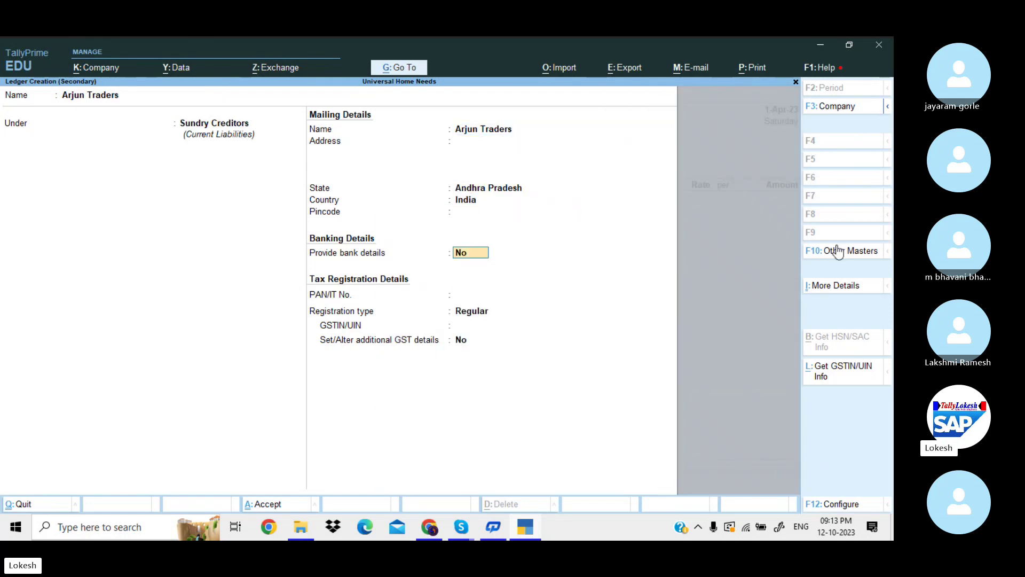
key("Return")
key("Return")
key("Return")
type("3")
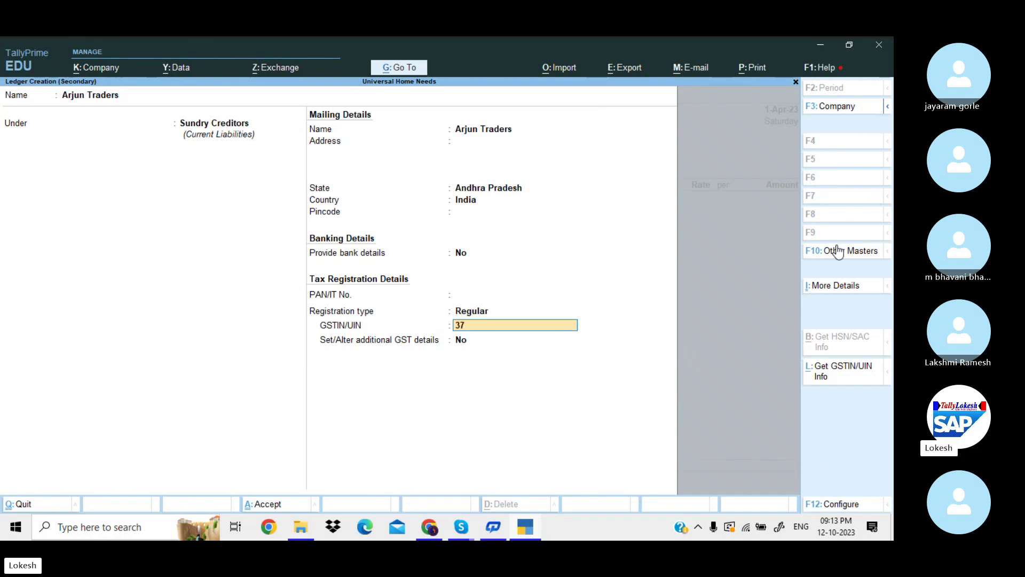
type("7")
key("Return")
key("Return")
key("Return")
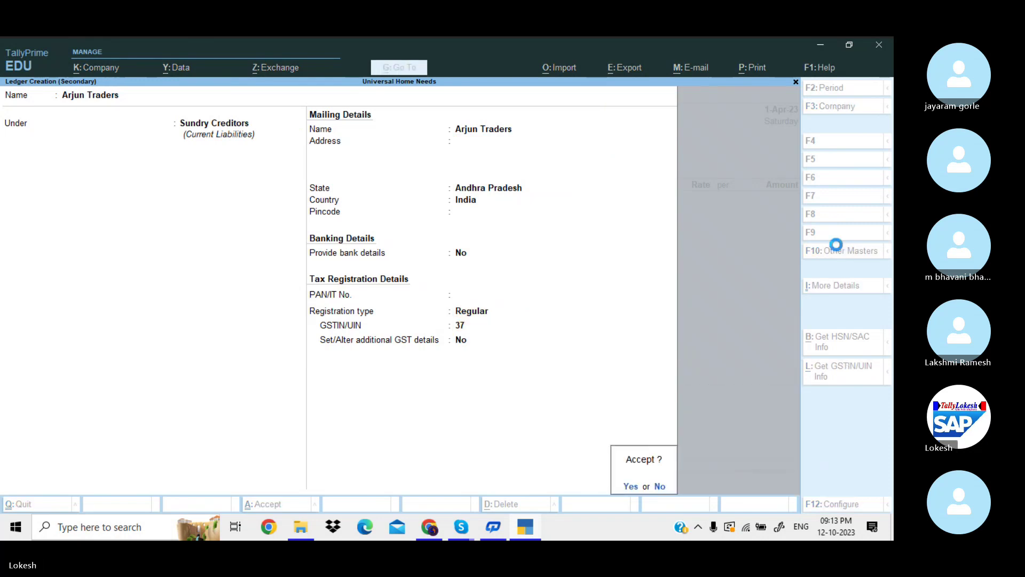
key("Return")
Accept the default receipt and party details for Arjun Traders in the purchase voucher.
key("Return")
key("Return")
key("Return")
key("Return")
key("Return")
key("Return")
key("Return")
key("Return")
key("Return")
key("Return")
key("Return")
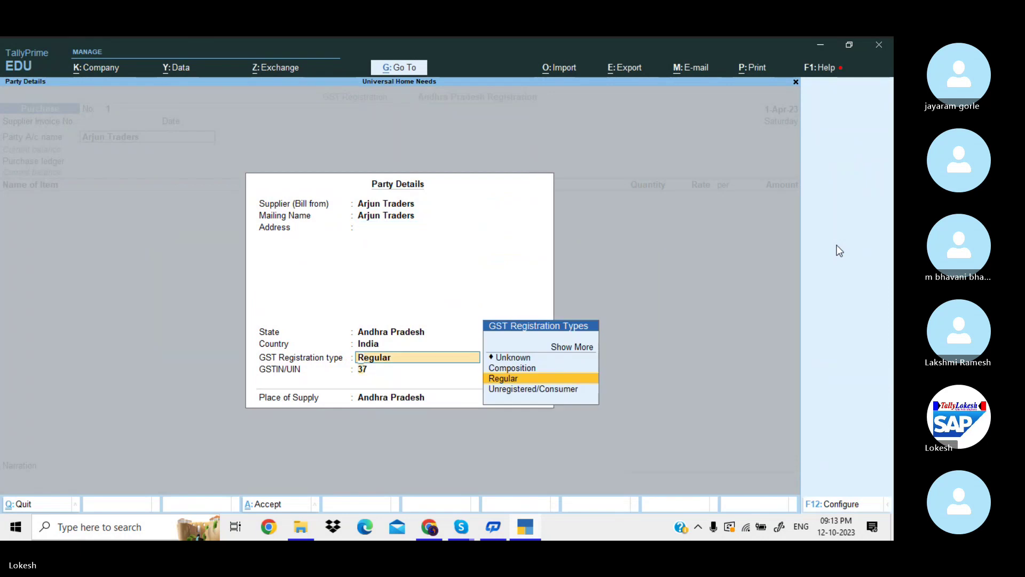
key("Return")
key("Return")
key("Return")
Start a ledger named Purchase under the Purchase Accounts group for the voucher's purchase ledger.
key("alt+c")
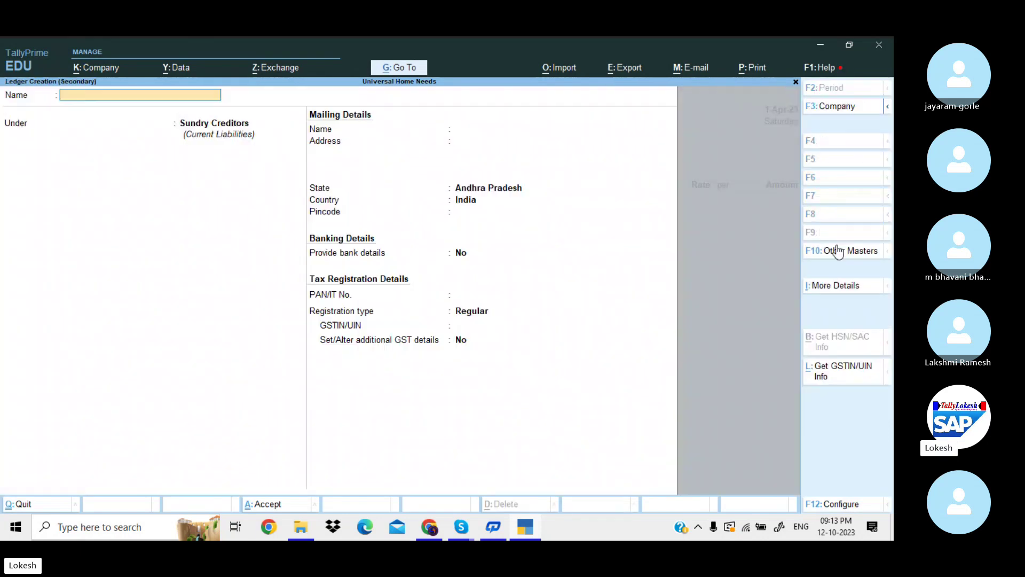
type("Purchase")
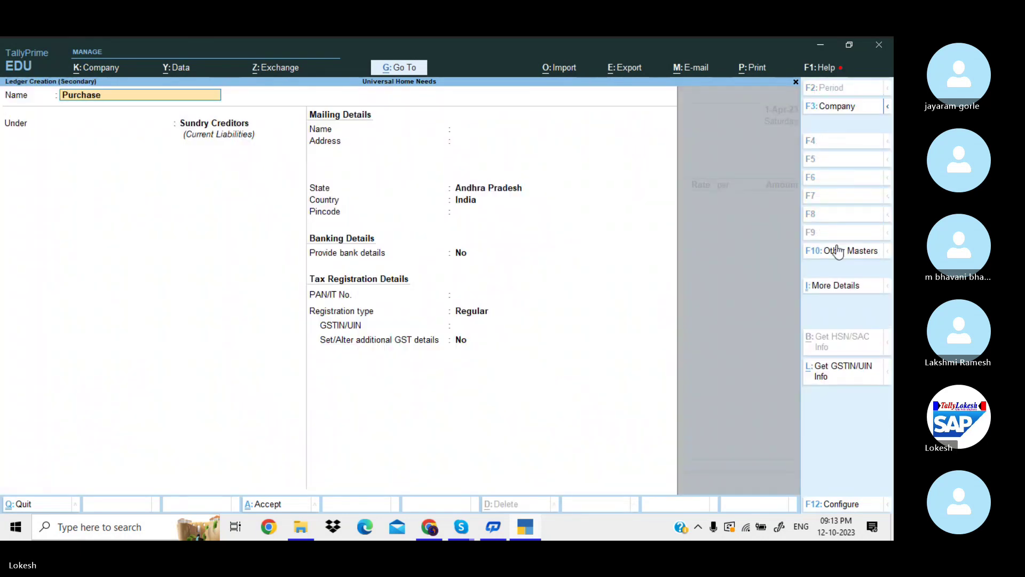
key("Return")
type("Pu")
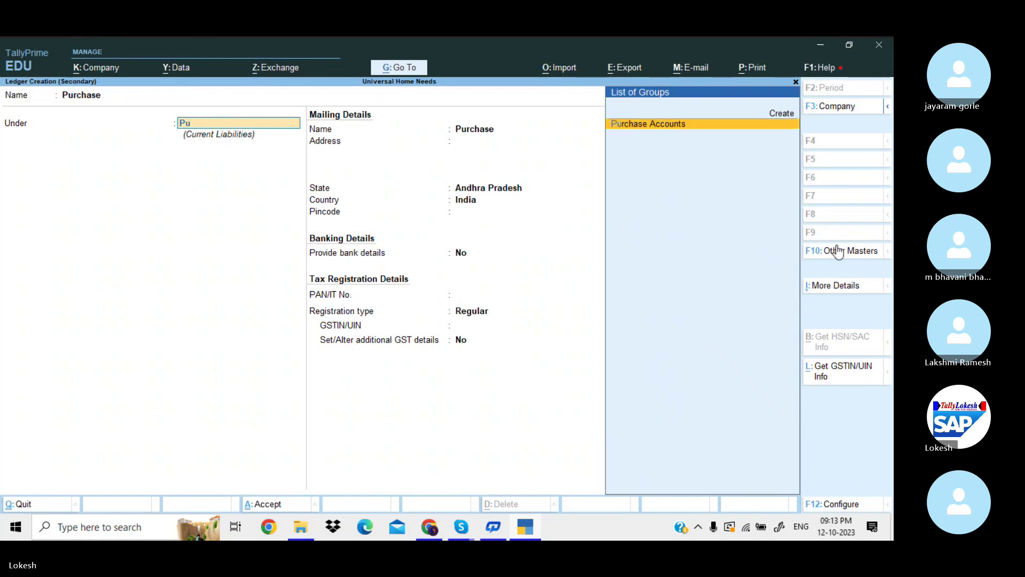
key("Return")
Keep the Purchase ledger's HSN and GST rate defaults, set its type of supply to Goods, and save it.
key("Return")
key("Return")
key("Return")
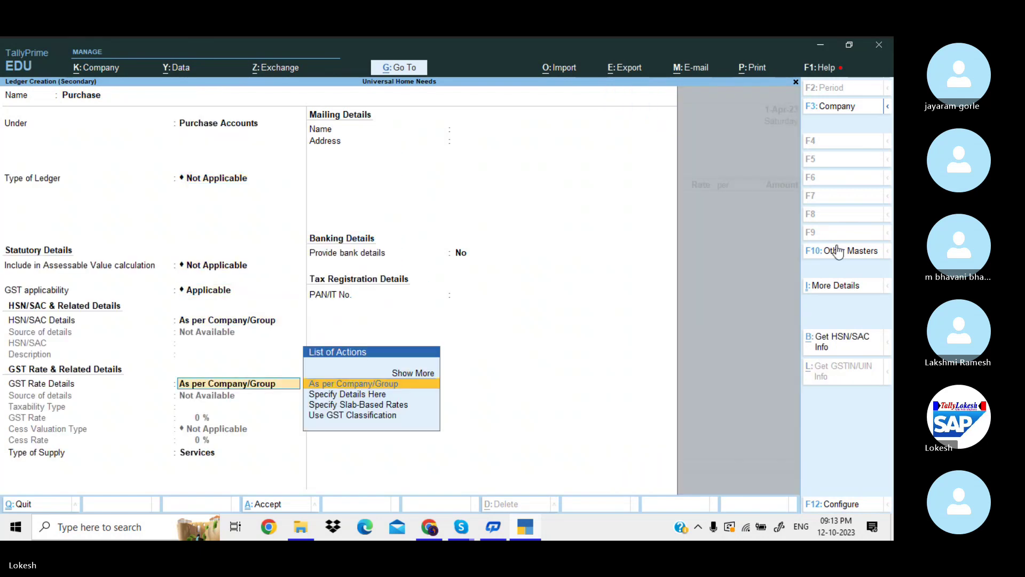
key("Return")
key("Up")
key("Return")
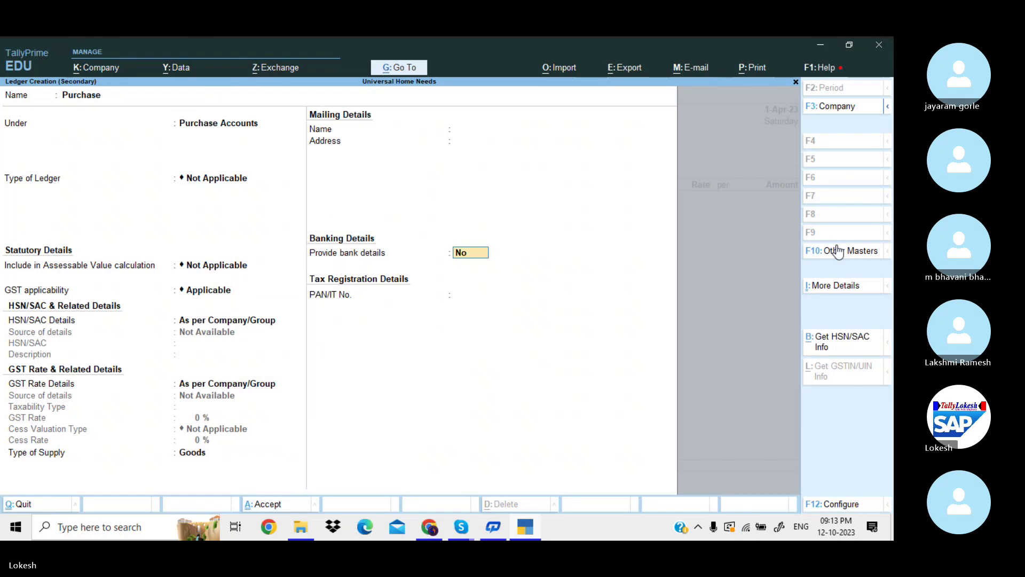
key("Return")
key("Return")
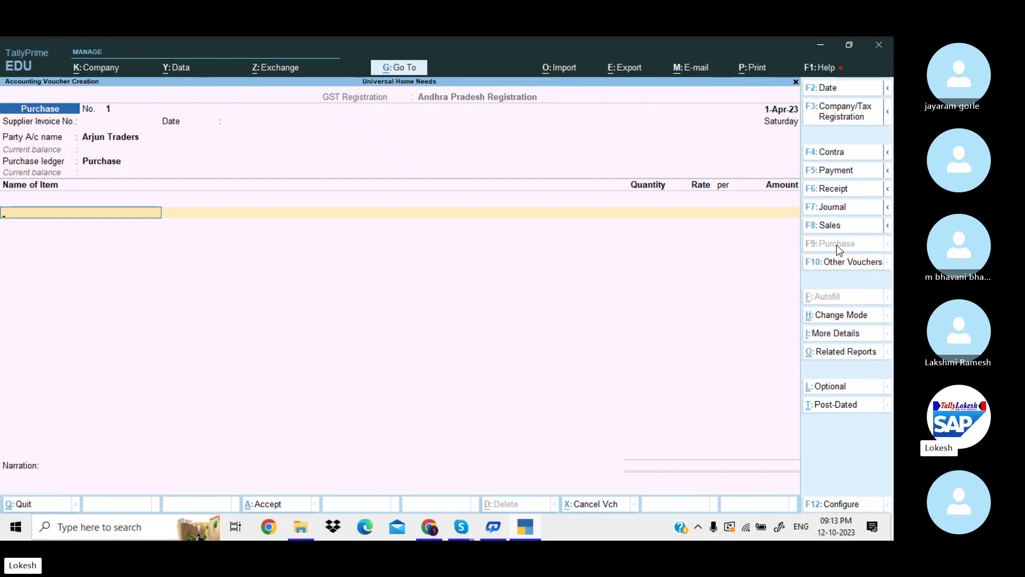
Start a stock item named Bluetooth under Primary from within the purchase voucher.
key("alt+c")
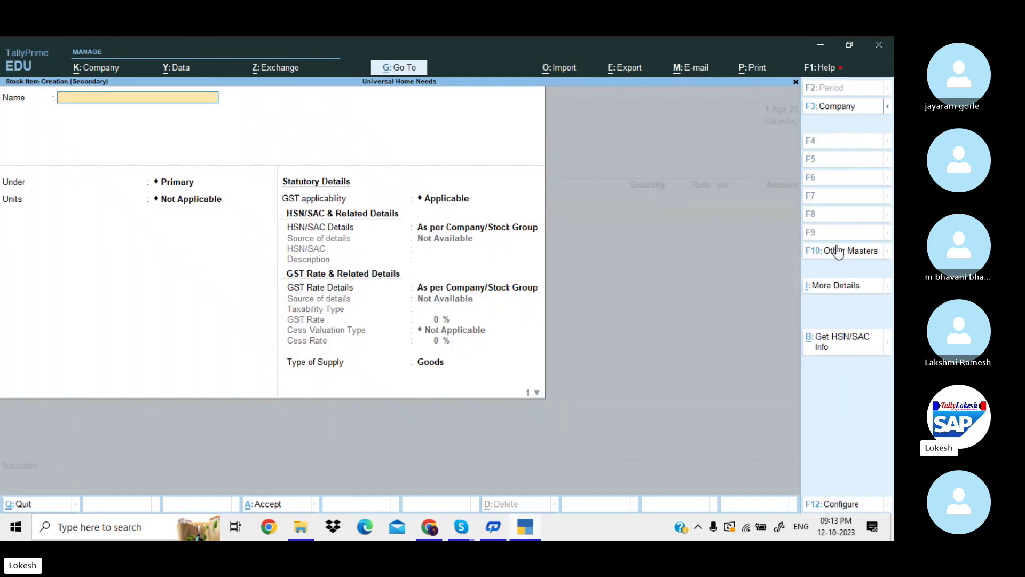
type("Bluetoo")
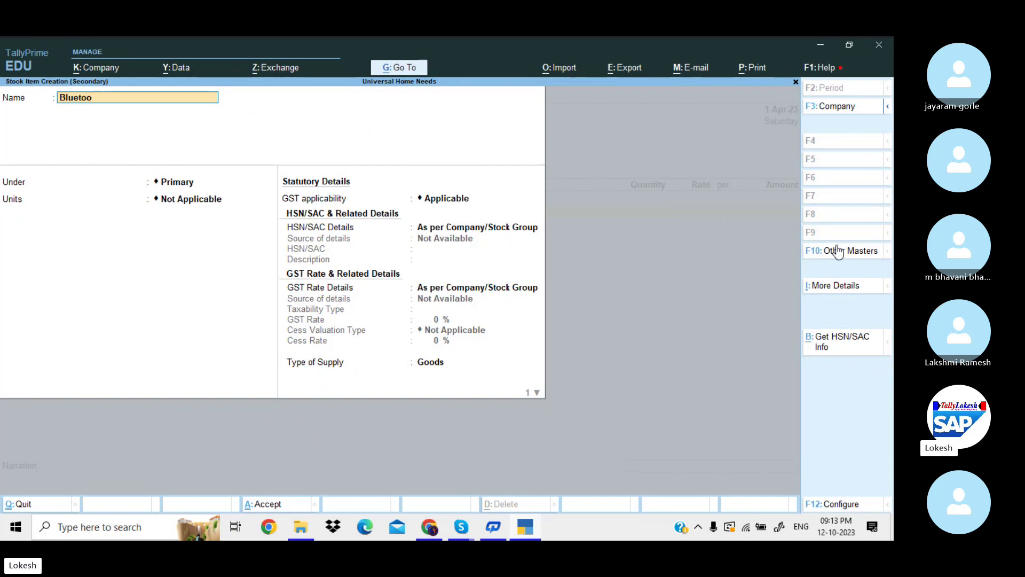
type("th")
key("Return")
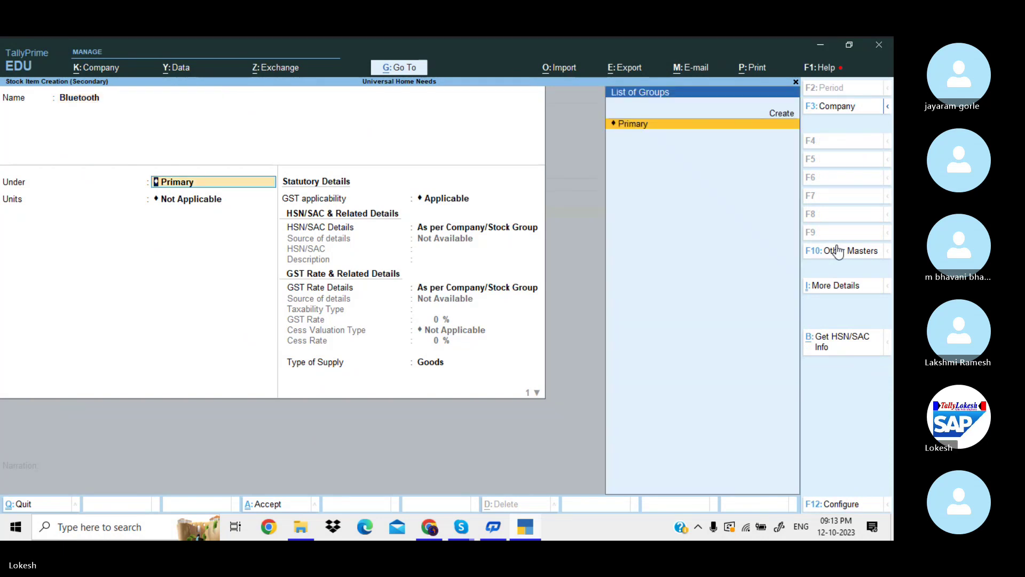
key("Return")
Create the unit nos for the Bluetooth item with UQC NOS-NUMBERS, no formal name and 0 decimal places.
key("alt+c")
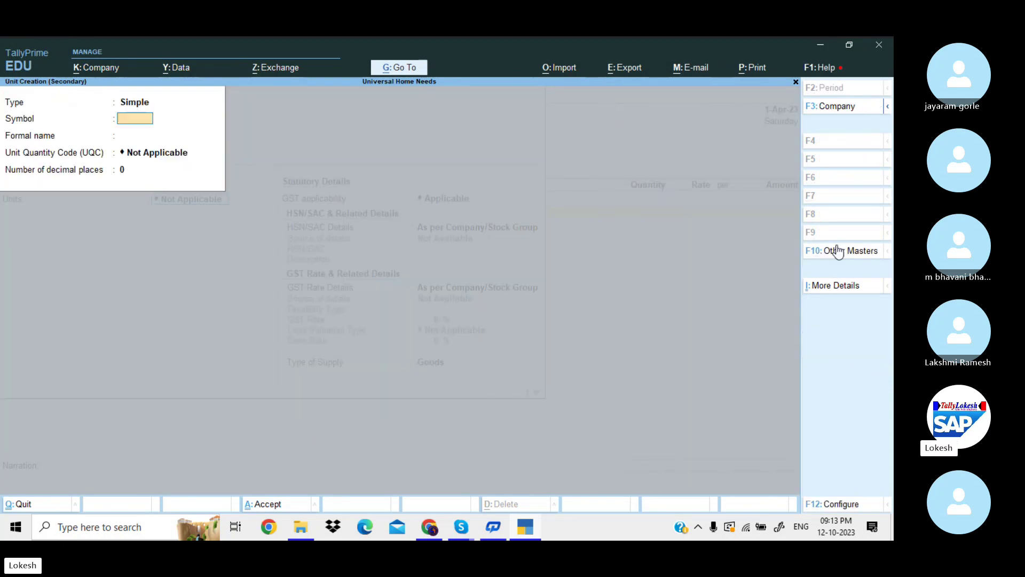
type("nos")
key("Return")
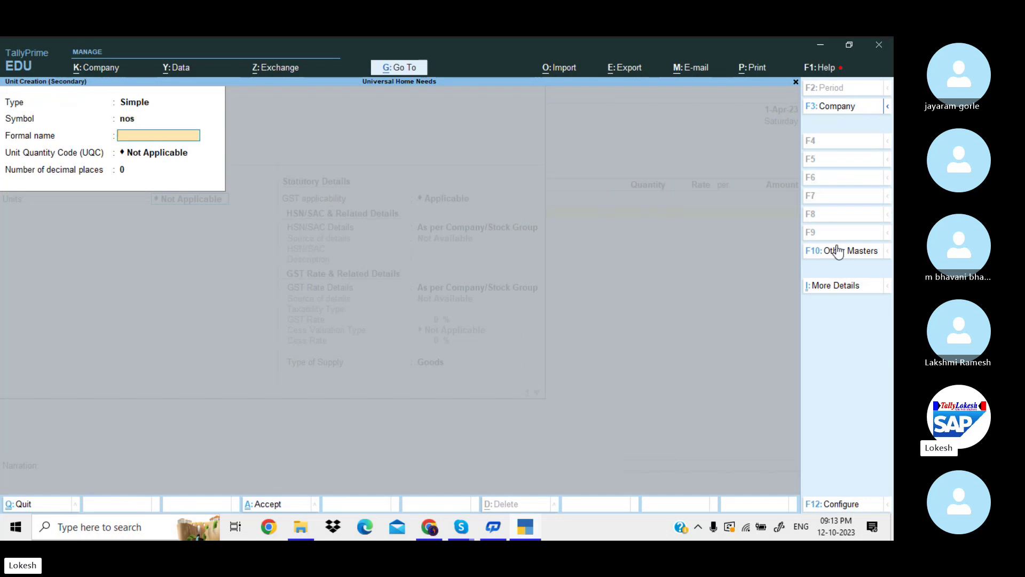
key("Return")
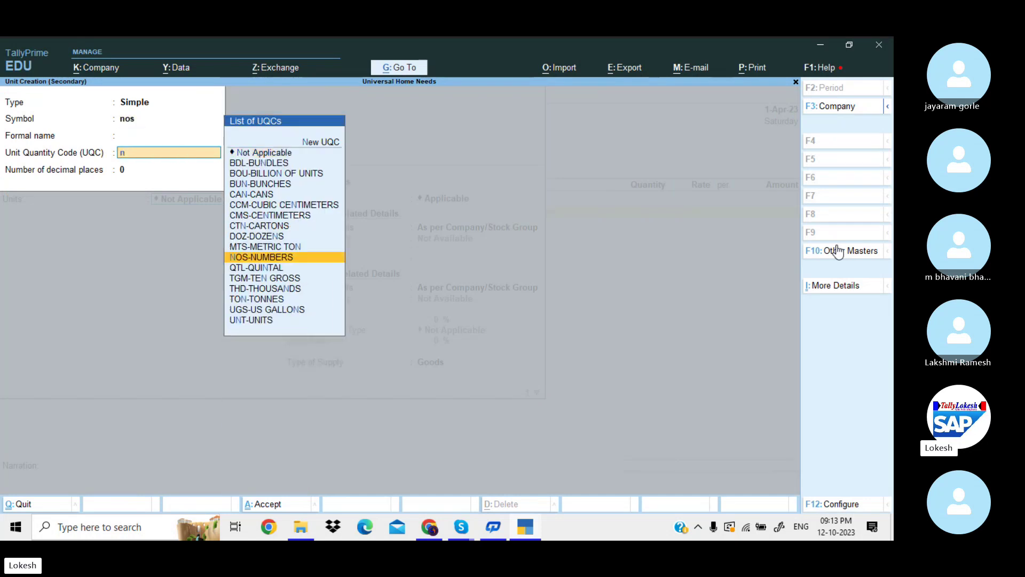
type("no")
key("Return")
key("Return")
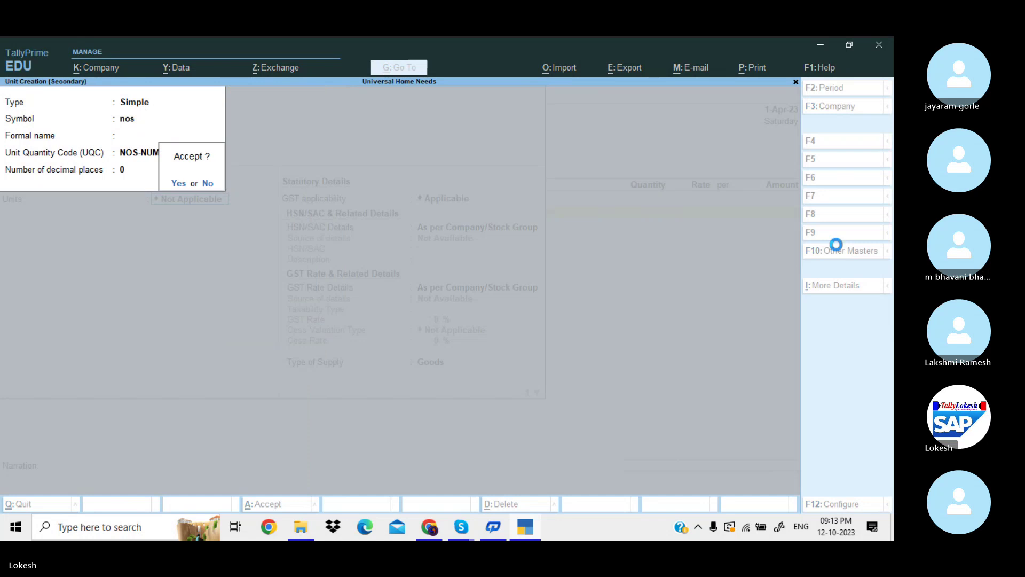
key("Return")
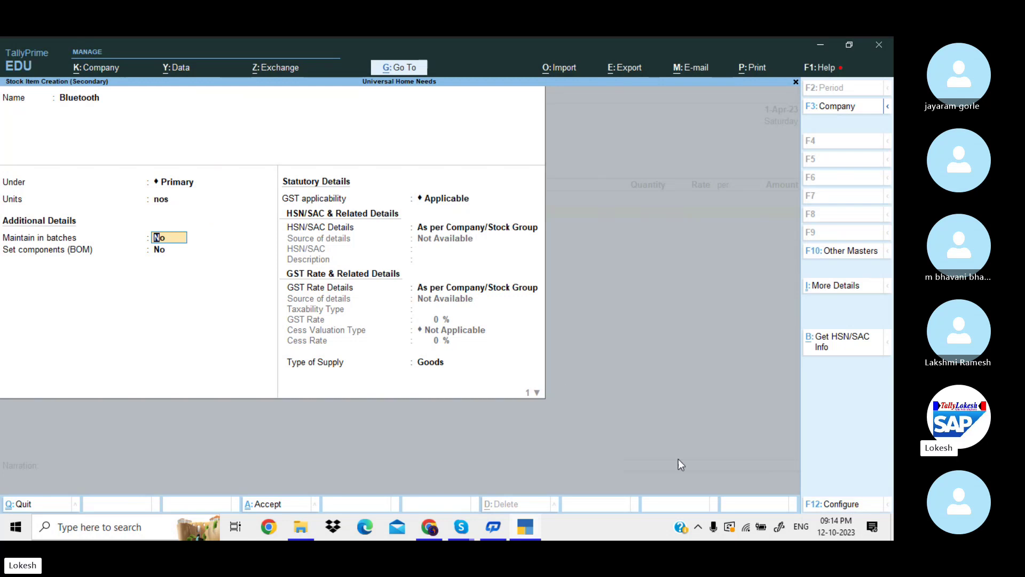
Turn off the components list (Bill of Materials) option in the stock item configuration and save the configuration.
left_click(838, 506)
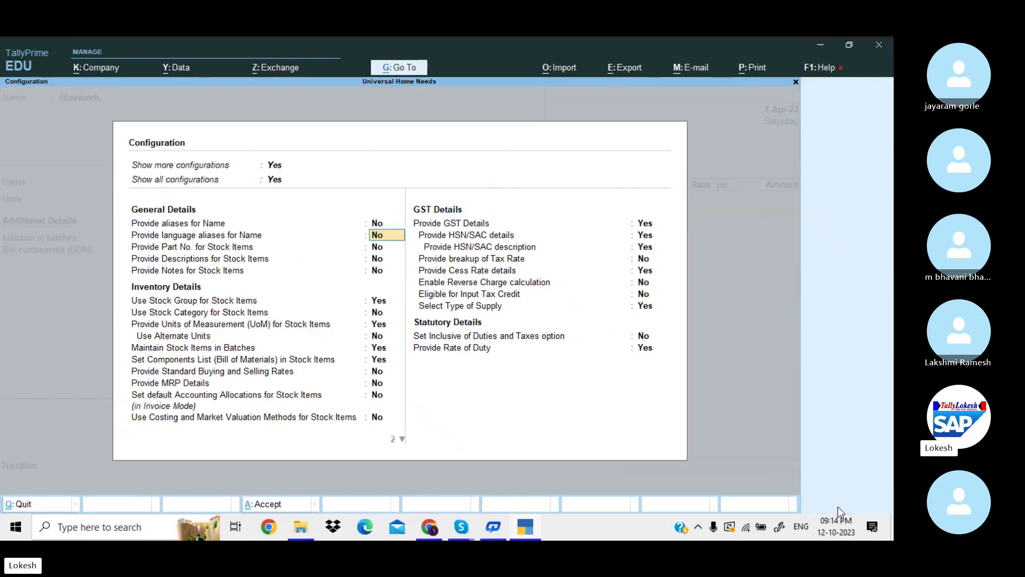
key("Down")
key("Down")
key("Down")
key("Down")
key("Down")
key("Down")
key("Down")
key("Down")
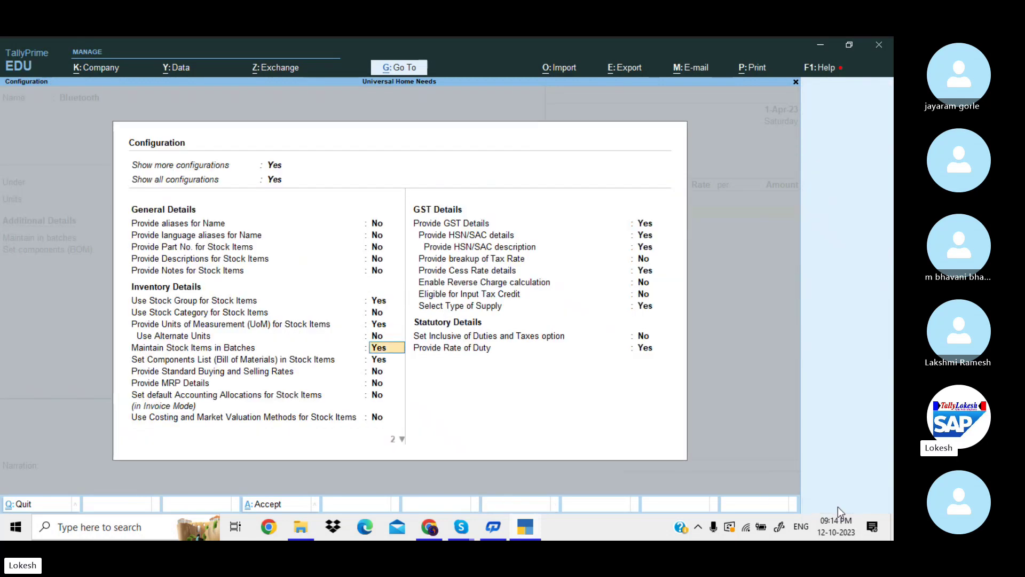
key("Down")
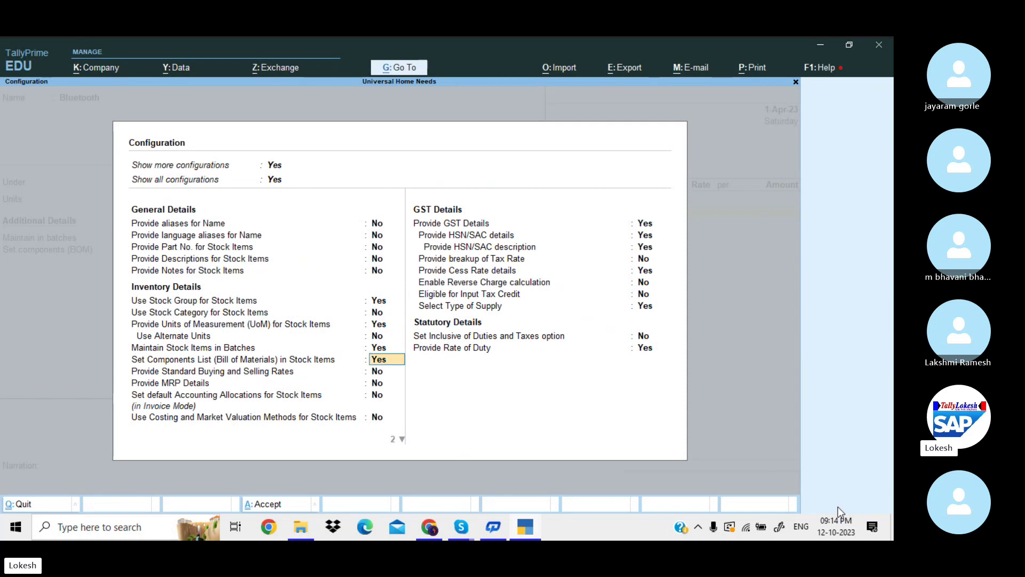
key("n")
key("Down")
key("Down")
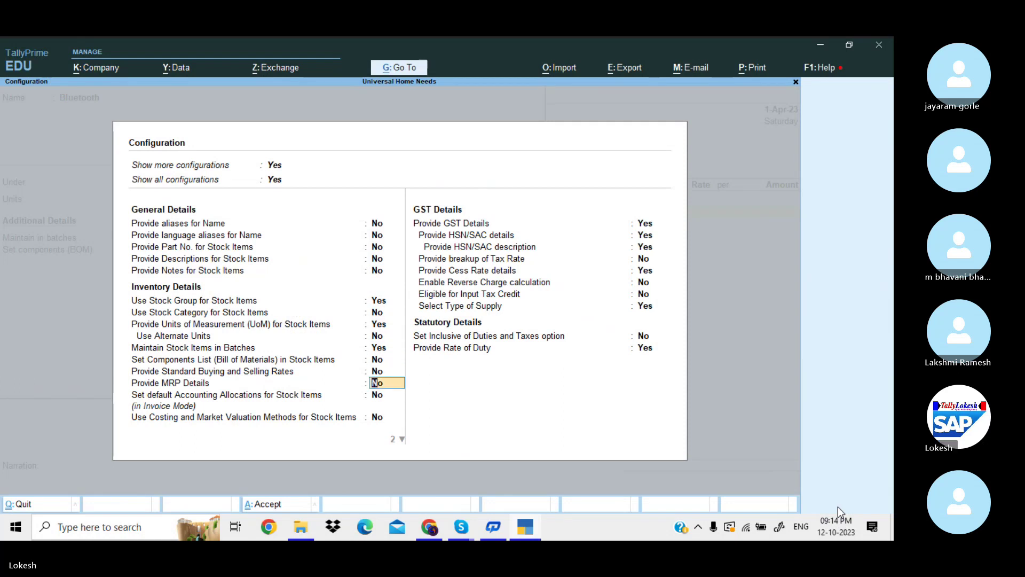
key("ctrl+a")
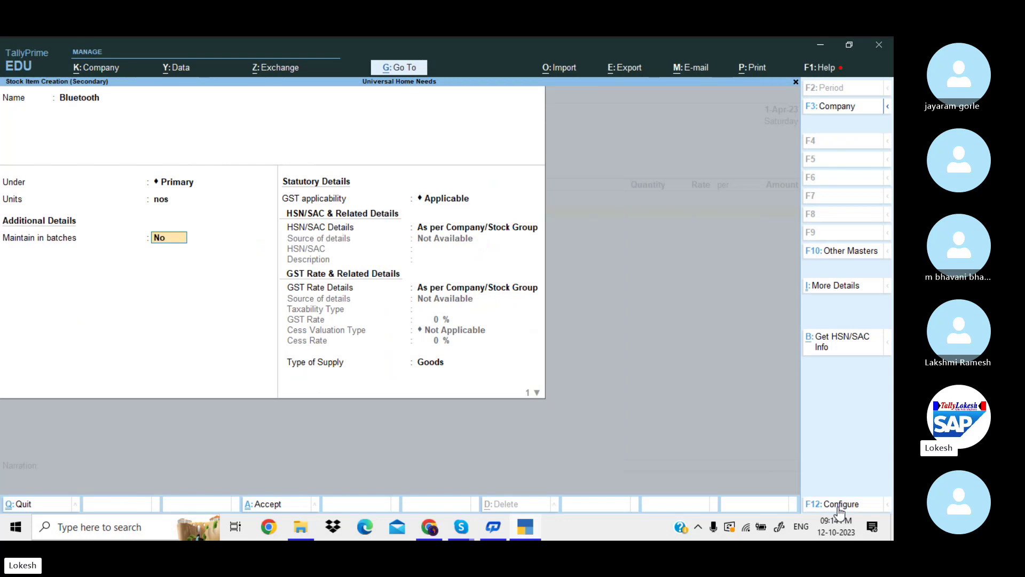
Maintain the Bluetooth item in batches, with manufacturing date tracking and expiry dates enabled.
key("y")
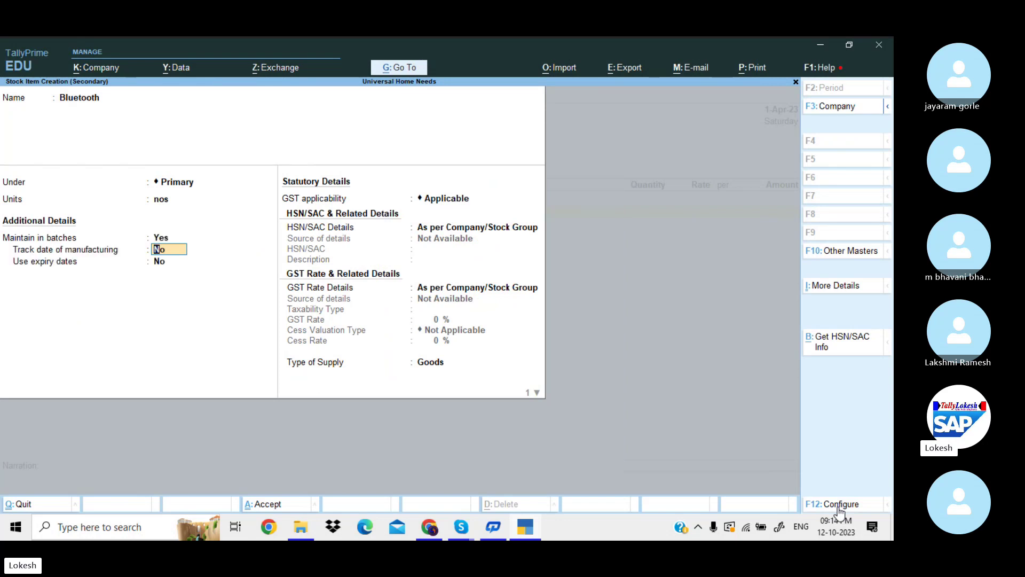
key("y")
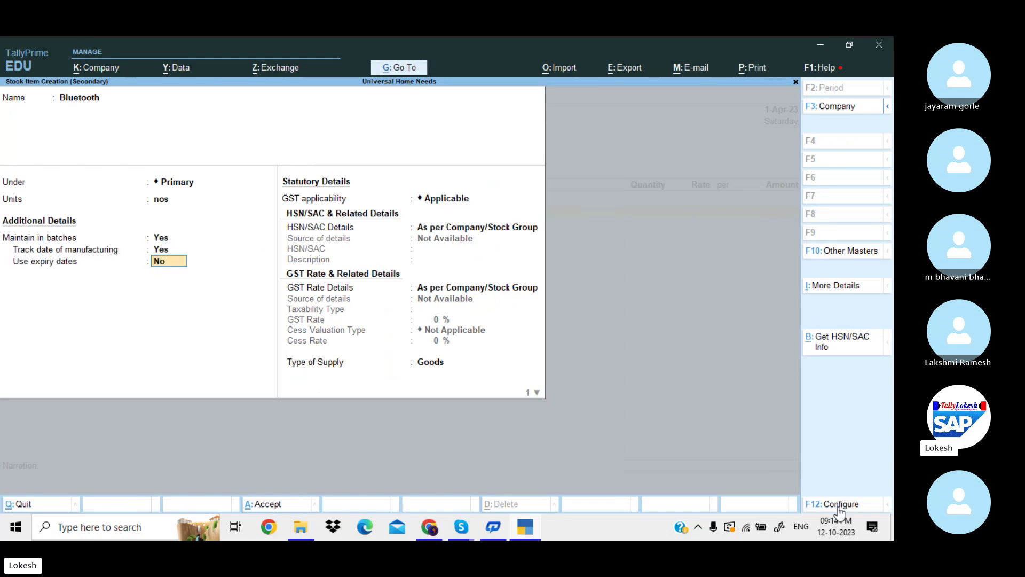
key("y")
key("Return")
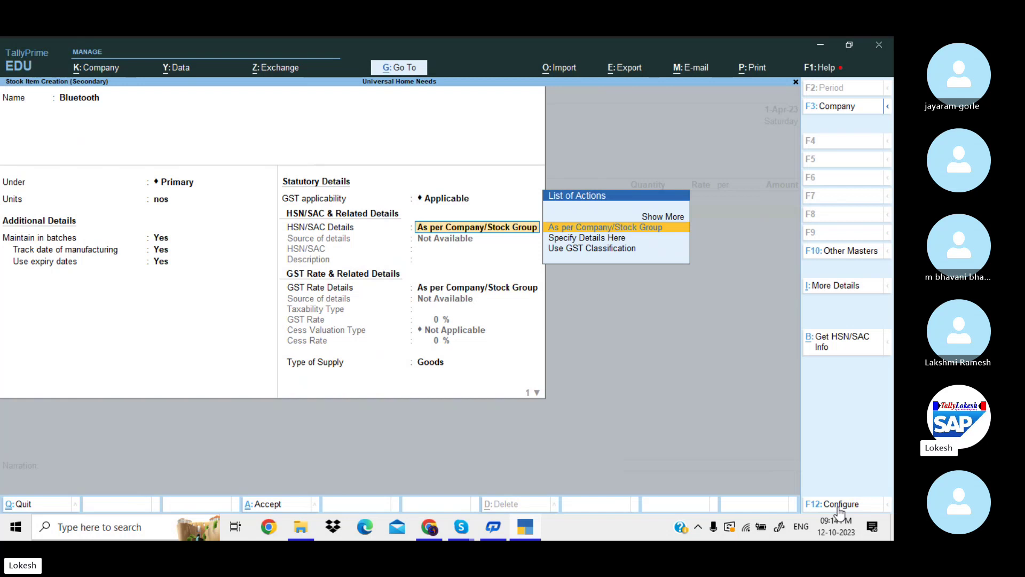
Specify the Bluetooth item's HSN/SAC details directly with code 8794 and no description.
key("Down")
key("Return")
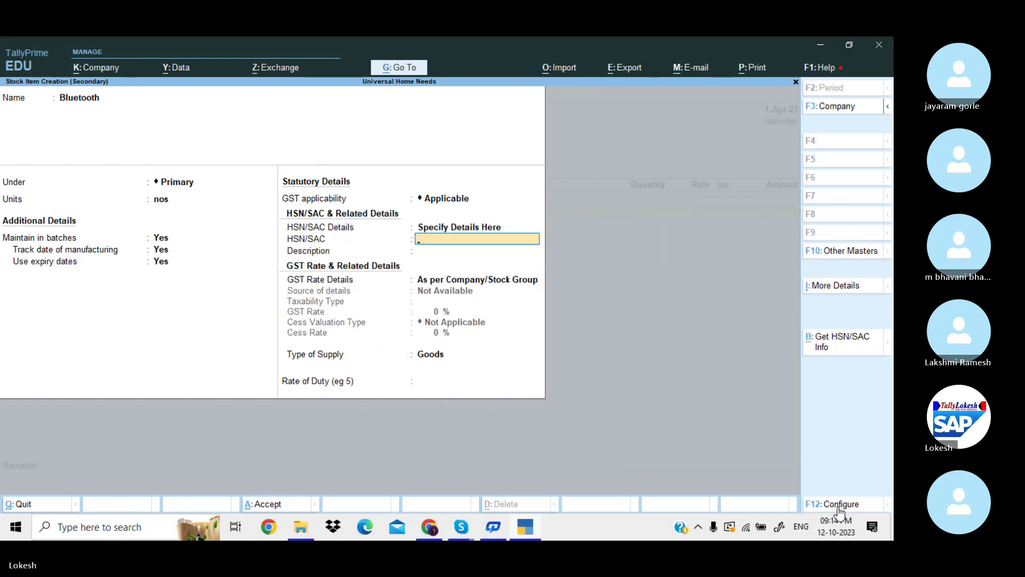
type("8")
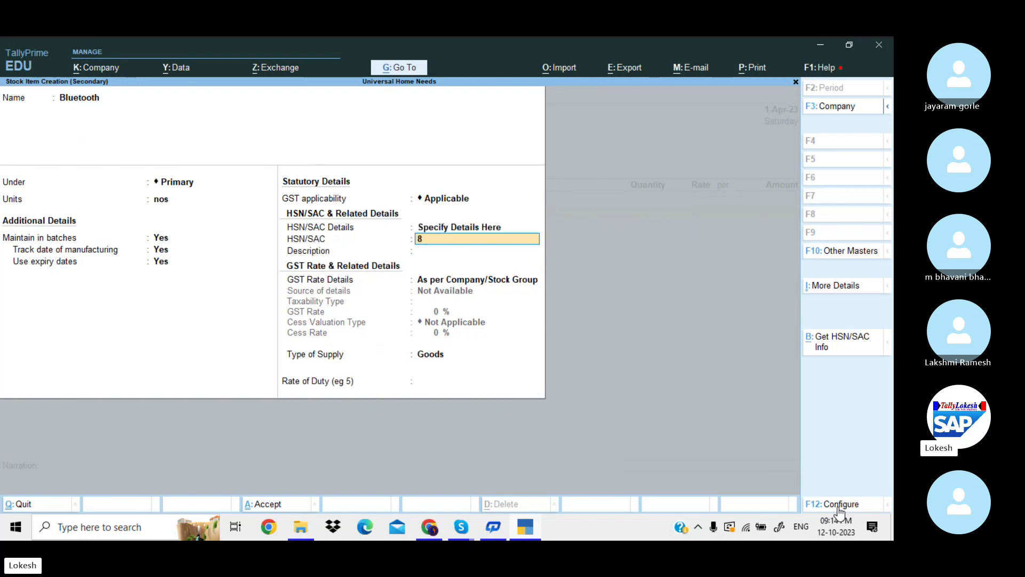
type("794")
key("Return")
key("Return")
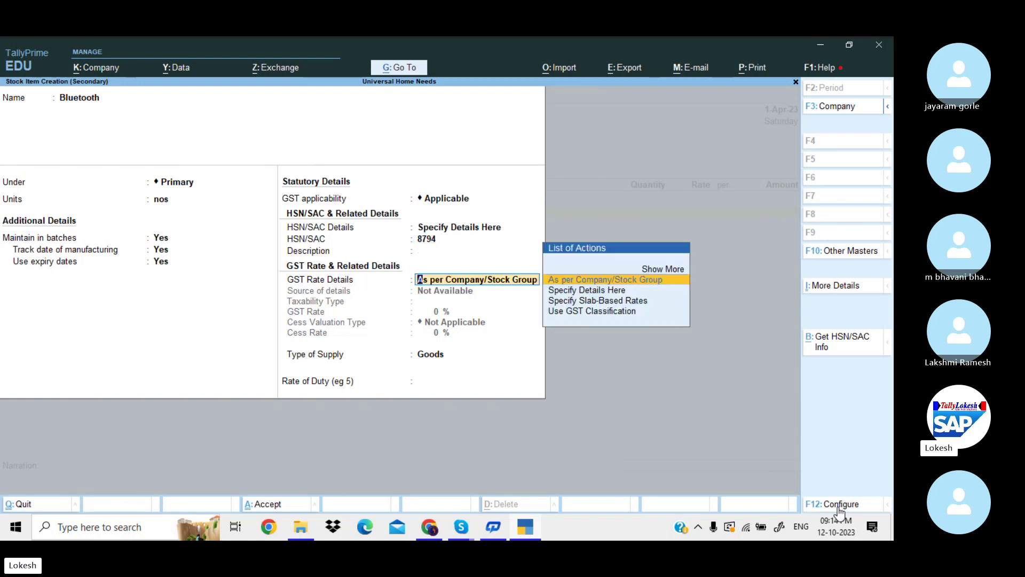
Specify the Bluetooth item's GST rate directly as Taxable at 5%, keep supply type Goods, and save the item.
key("Up")
key("Down")
key("Down")
key("Return")
key("Return")
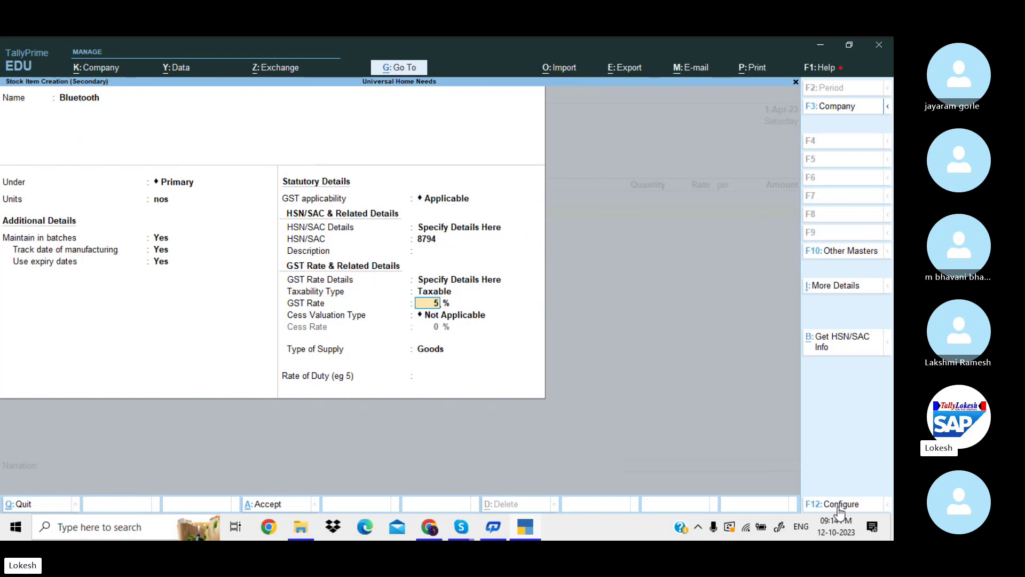
key("Return")
key("Return")
key("Return")
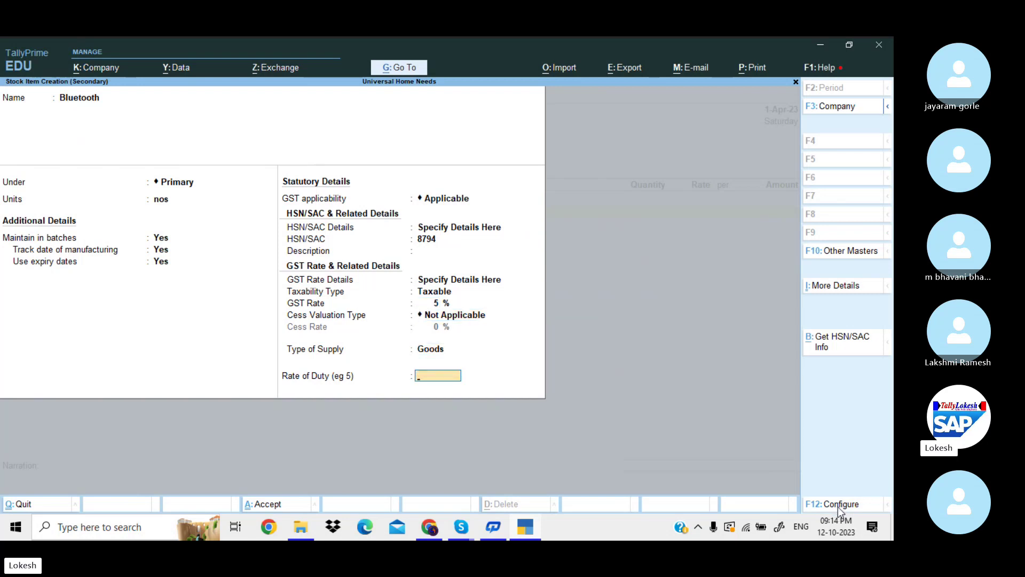
key("Return")
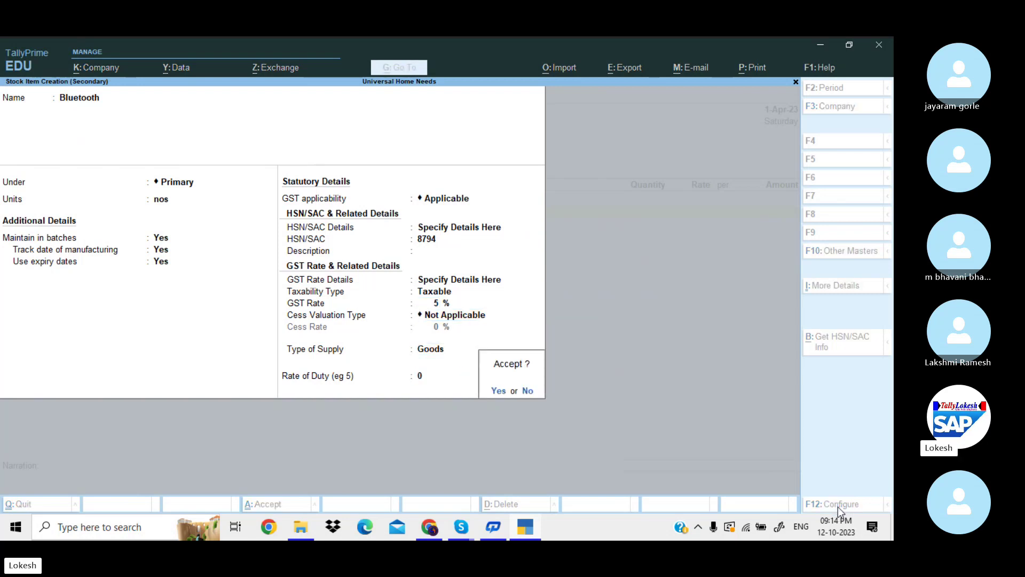
key("Return")
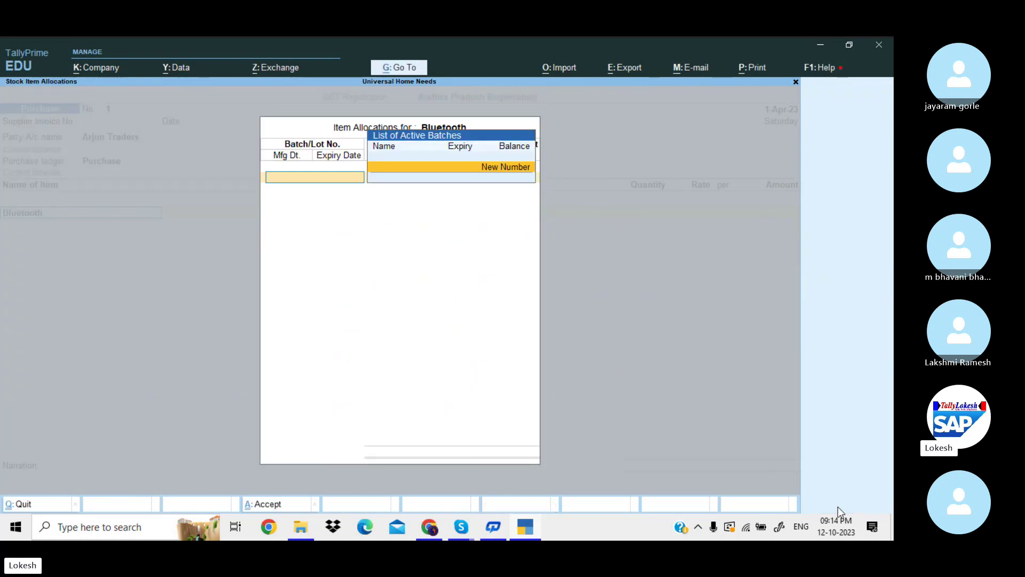
Allocate 50 nos of Bluetooth at rate 250 to new batch 852312, manufactured Apr-2023 and expiring 31-Mar-24.
key("Return")
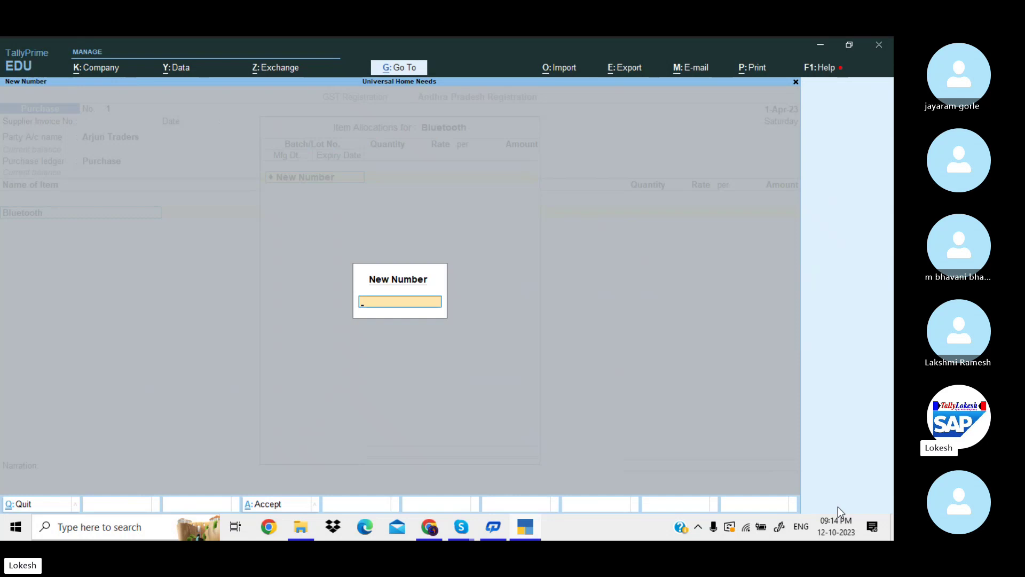
type("852312")
key("Return")
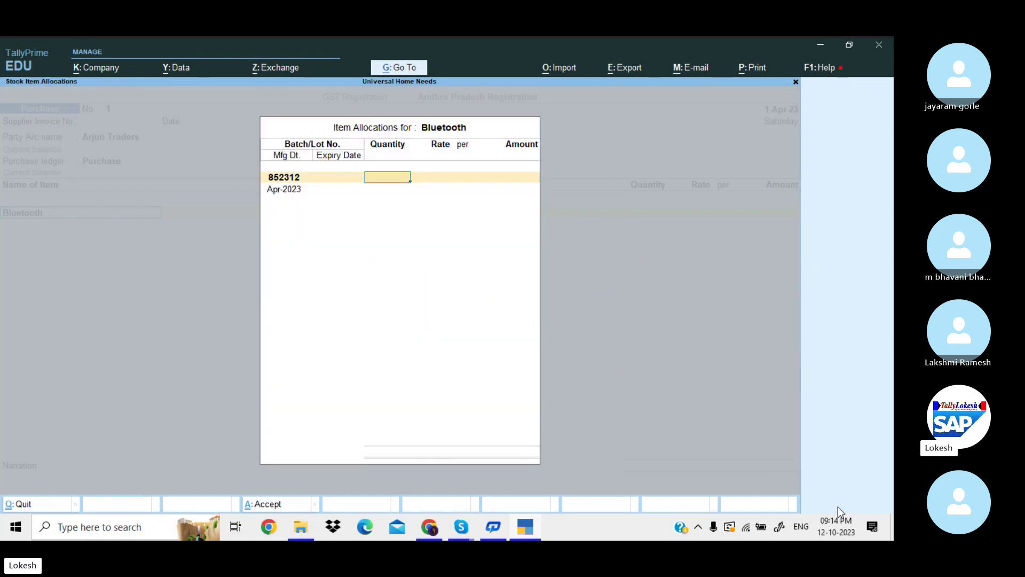
type("50")
key("Return")
type("250")
key("Return")
key("Return")
key("Return")
key("Return")
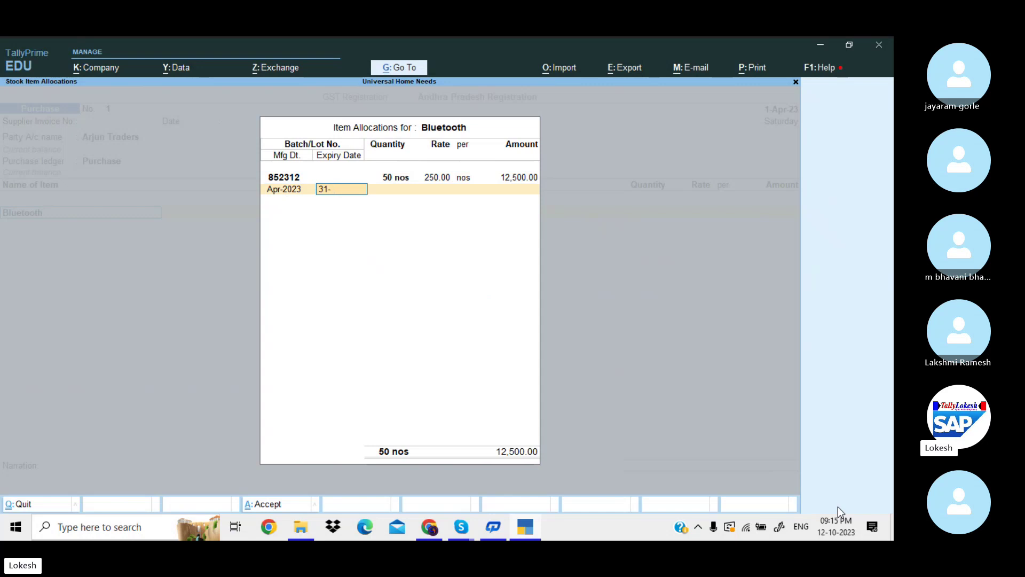
type("31-3")
key("Return")
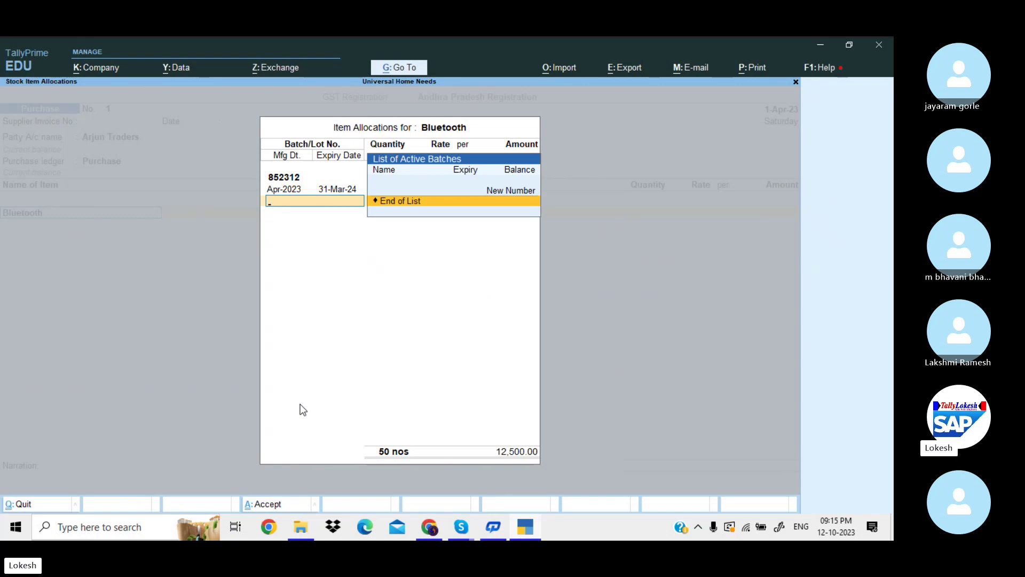
Add new Bluetooth batch 741258 with 50 nos at rate 250, manufactured Apr-2023 and expiring 31-Mar-24.
key("Up")
key("Return")
type("741258")
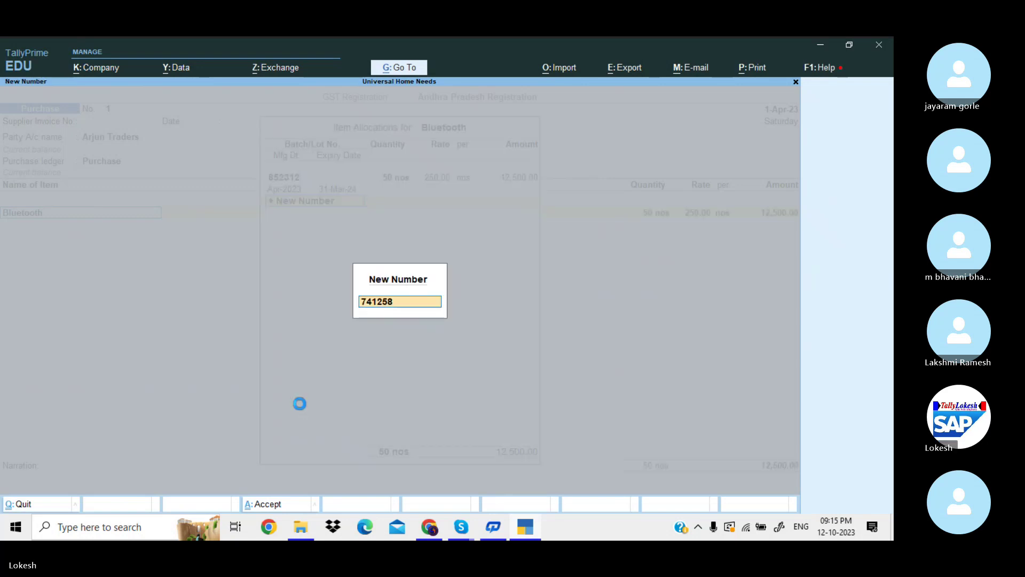
key("Return")
type("50")
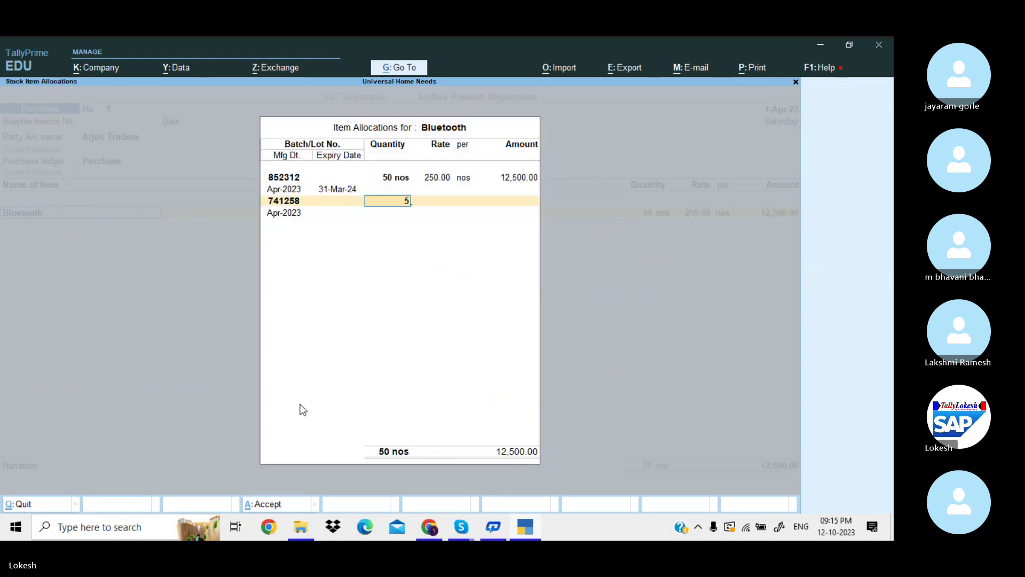
key("Return")
key("Return")
key("Return")
key("Return")
type("31-3-24")
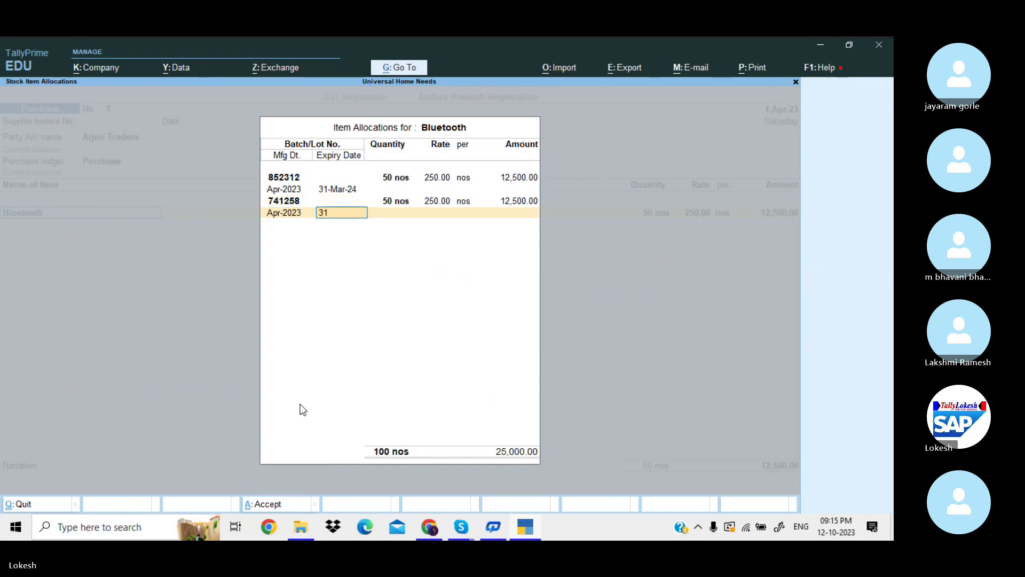
key("Return")
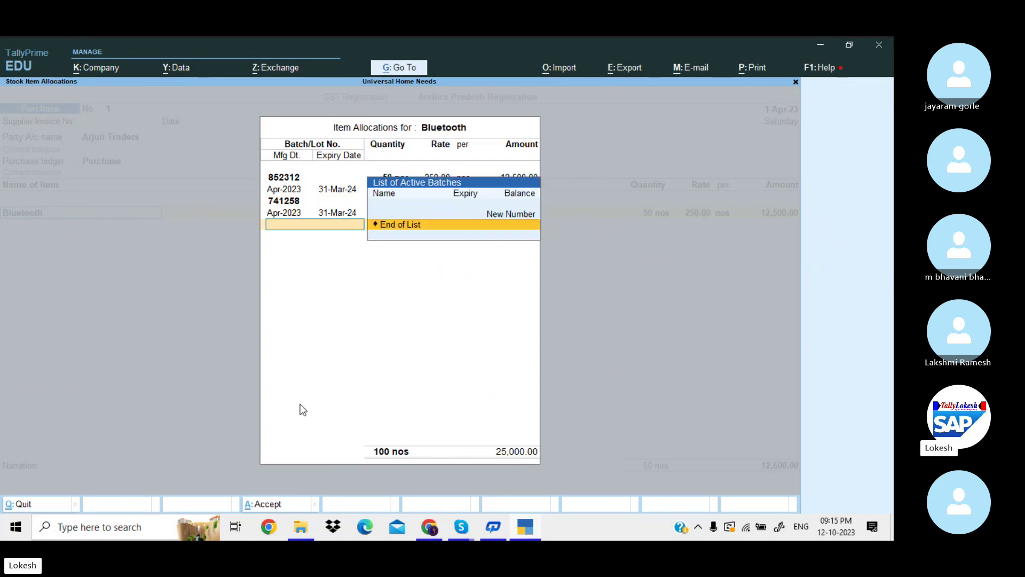
Add new Bluetooth batch 963852 with 50 nos at rate 250, expiring 31-3-24, and complete the item's line in the purchase voucher.
key("Up")
key("Return")
type("961852")
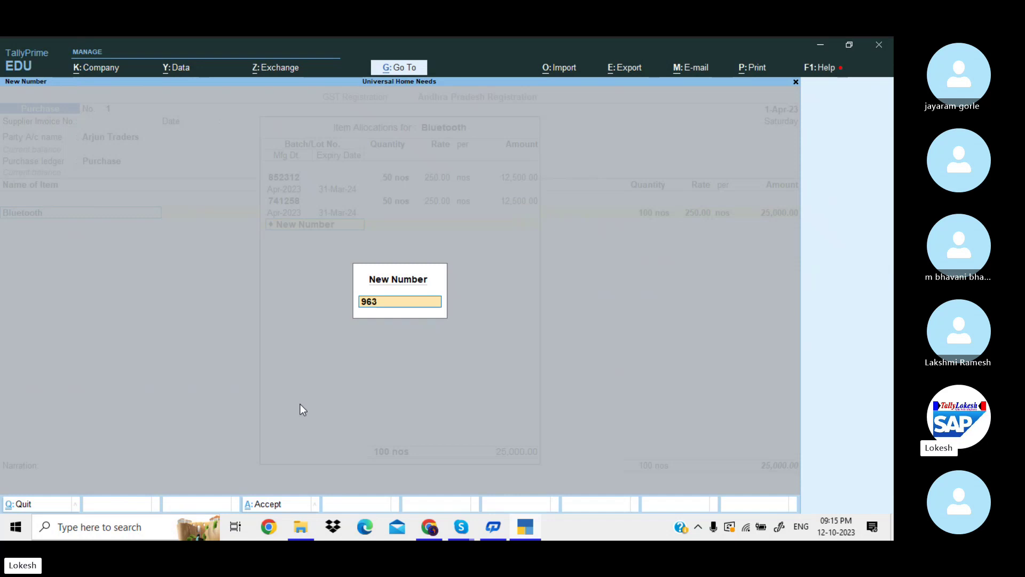
key("Return")
key("Return")
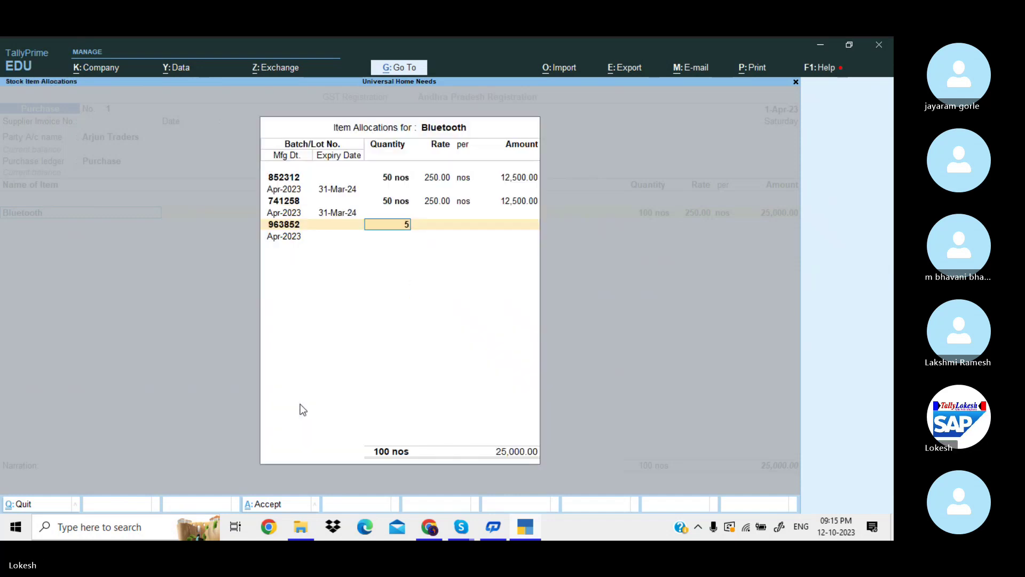
type("50")
key("Return")
key("Return")
key("Return")
key("Return")
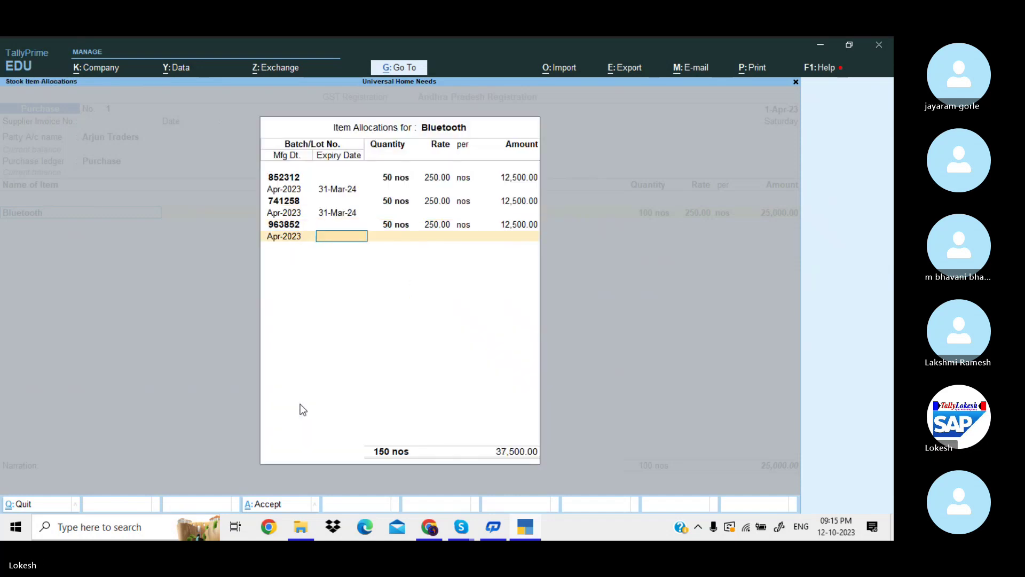
type("31-3-24")
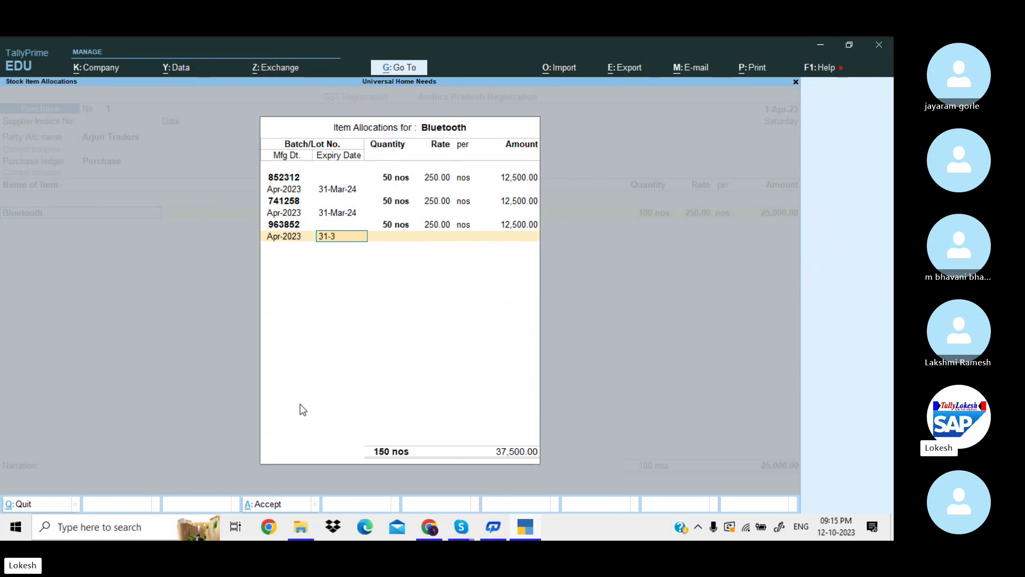
key("Return")
key("Return")
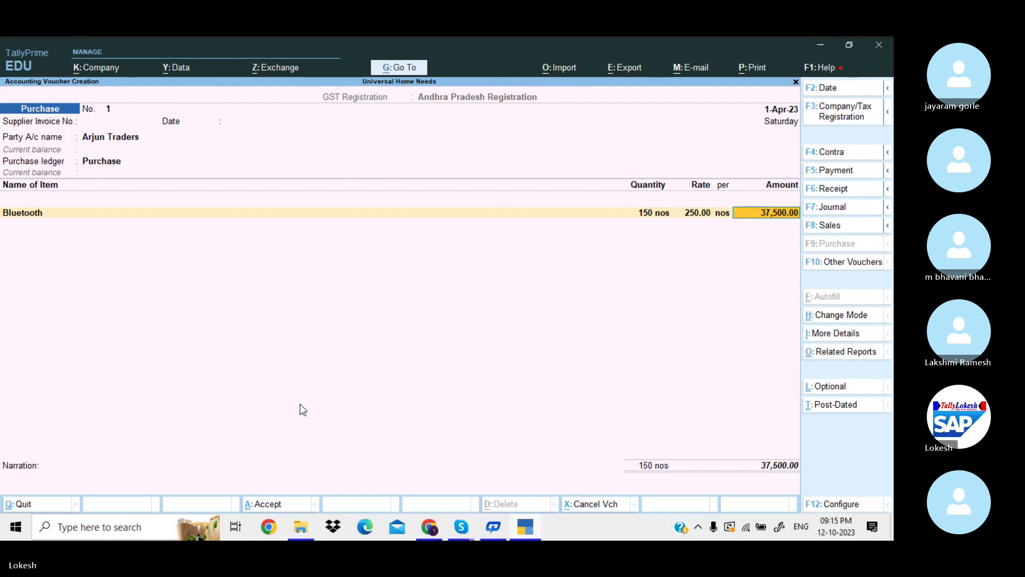
key("Return")
Start a new stock item named Sony Classic from the voucher, under Primary with unit nos.
type("s")
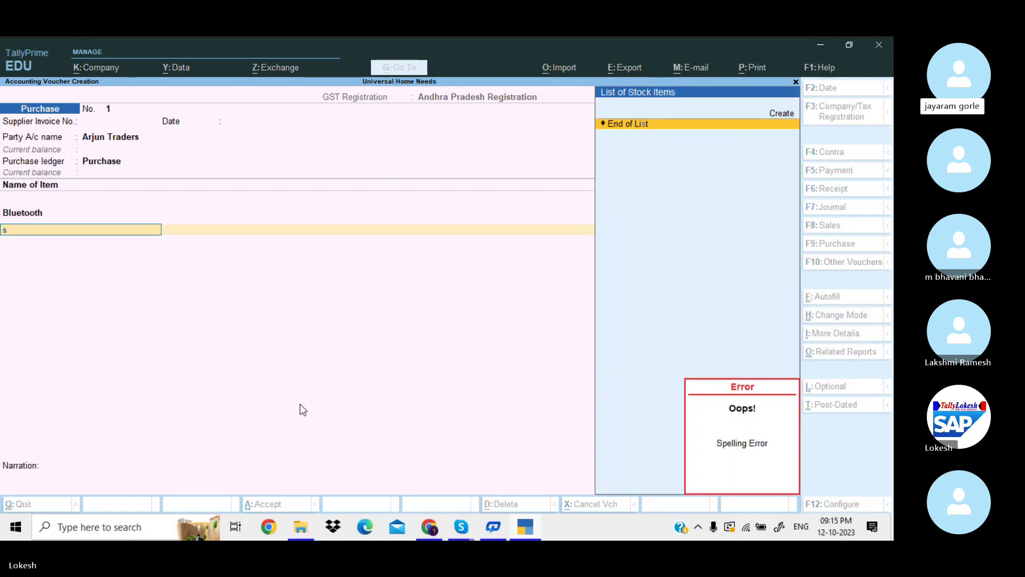
key("alt+c")
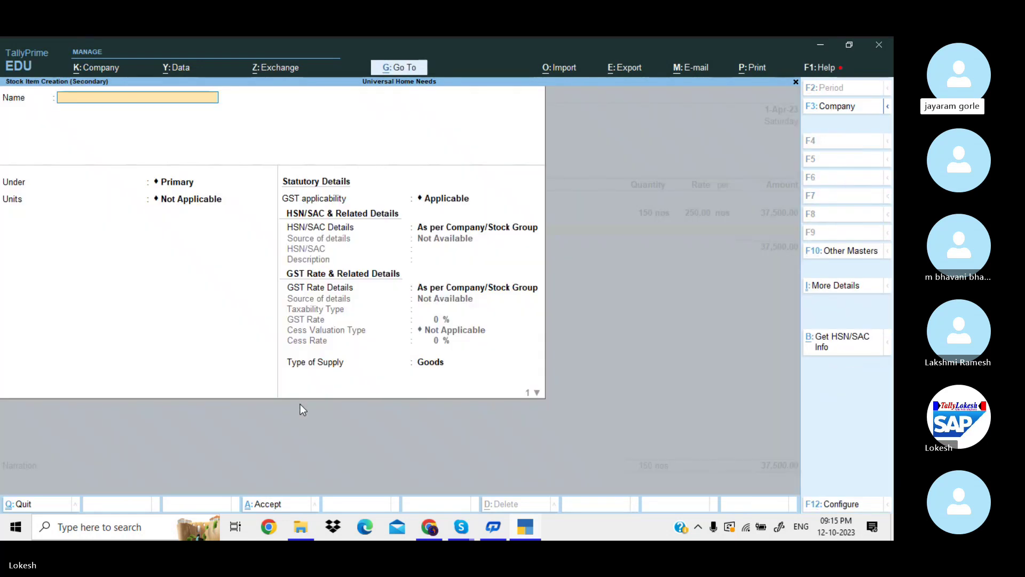
type("Sony")
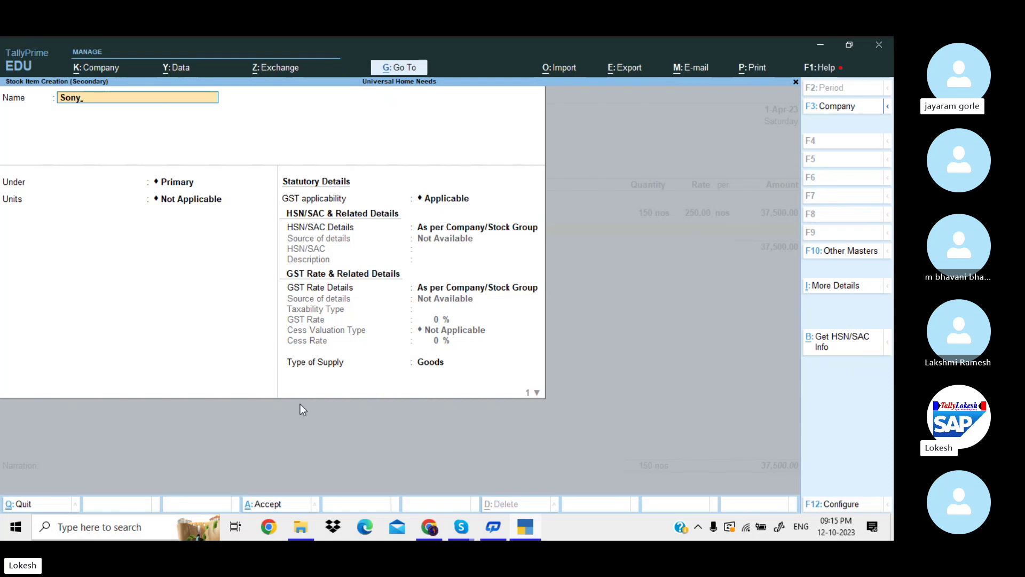
type(" Classic")
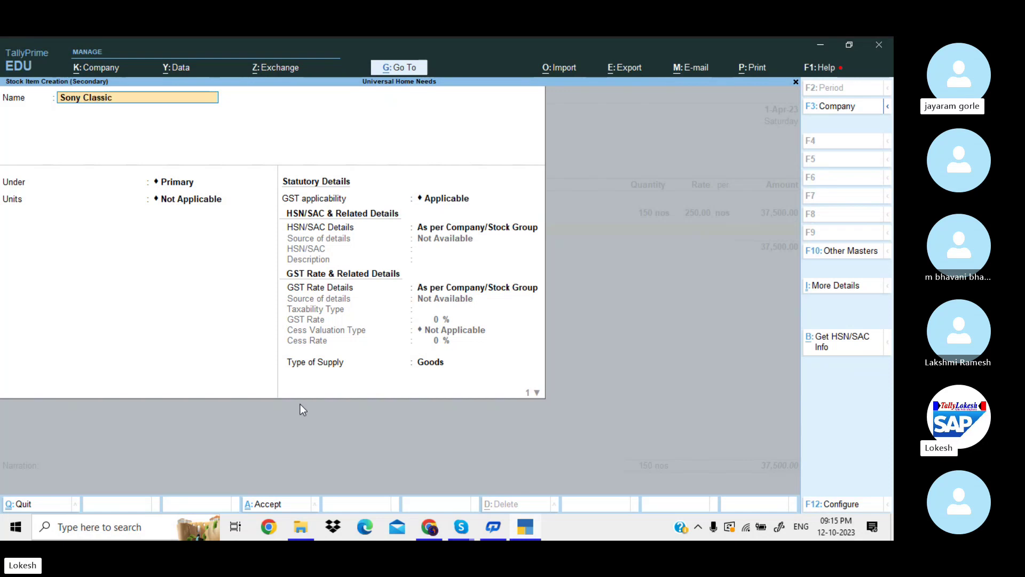
key("Return")
key("Return")
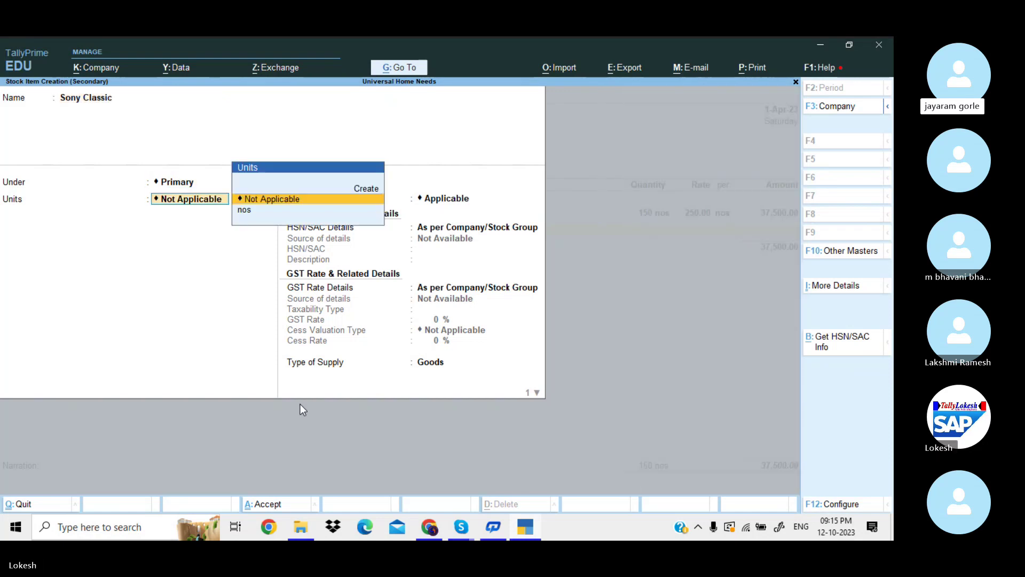
key("Down")
key("Return")
Maintain Sony Classic in batches with manufacturing date tracking and expiry dates enabled, keeping GST applicable.
type("y")
key("Return")
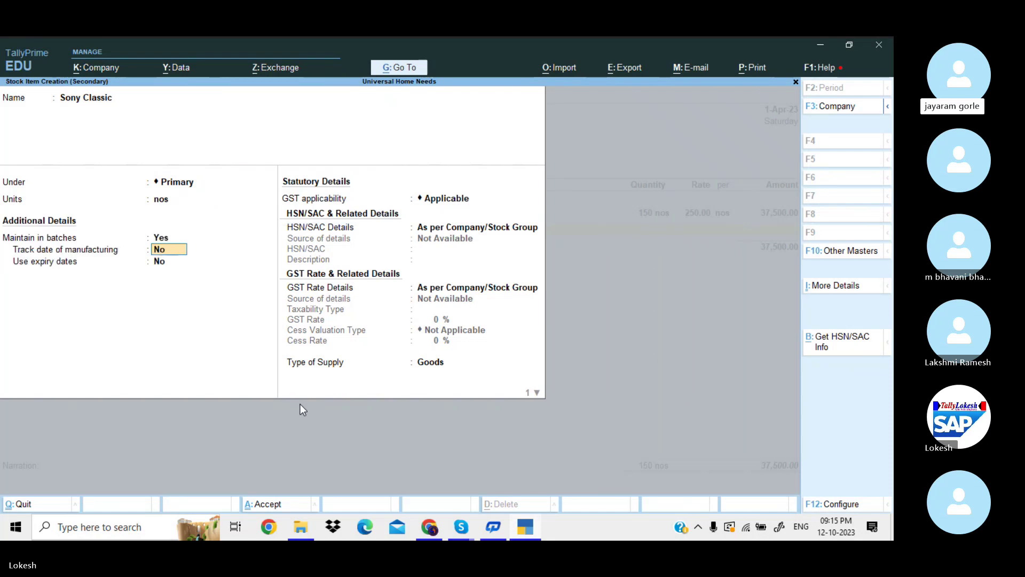
type("y")
key("Return")
type("y")
key("Return")
key("Return")
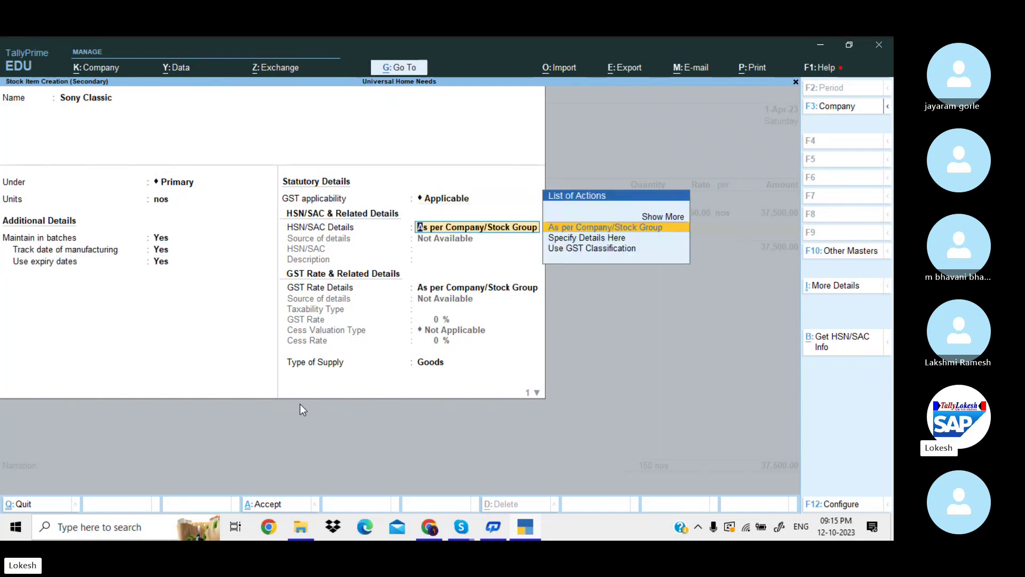
Specify Sony Classic's HSN/SAC details directly with code 8523 and no description.
key("Down")
key("Return")
type("8523")
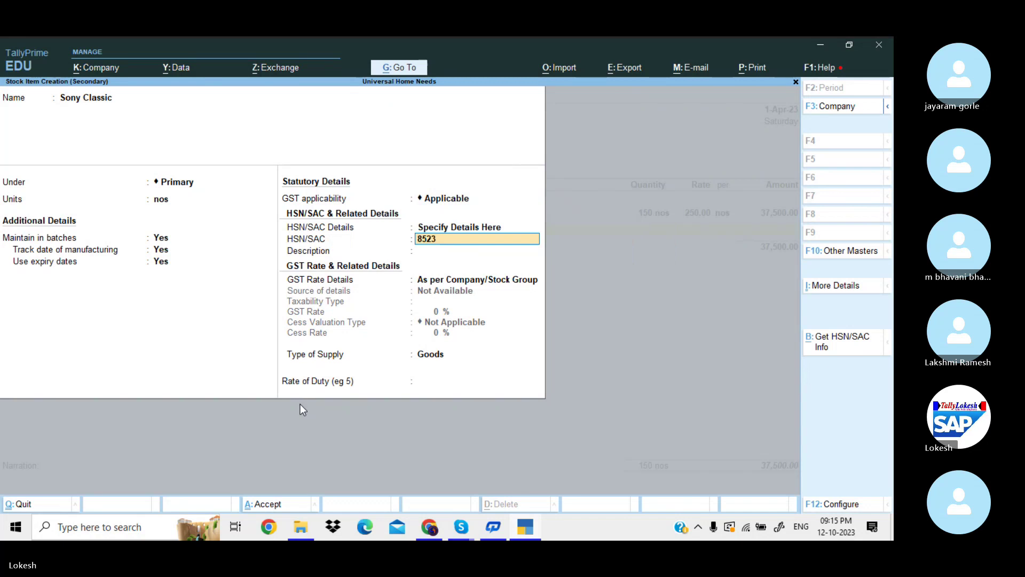
key("Return")
key("Return")
Specify Sony Classic's GST rate directly as Taxable at 18%, keep supply type Goods, and save the item.
key("Down")
key("Return")
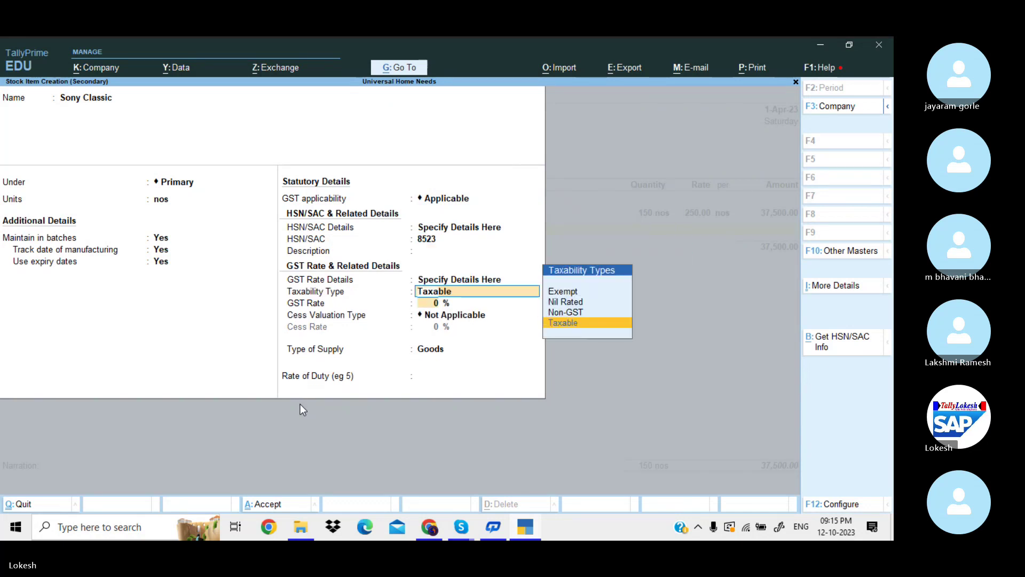
key("Return")
type("18")
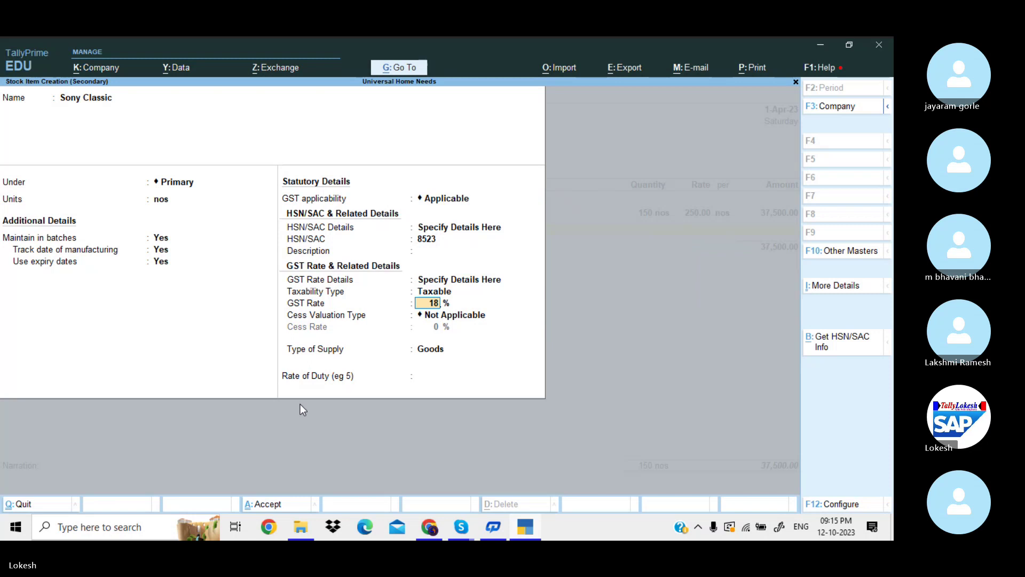
key("Return")
key("Return")
key("Return")
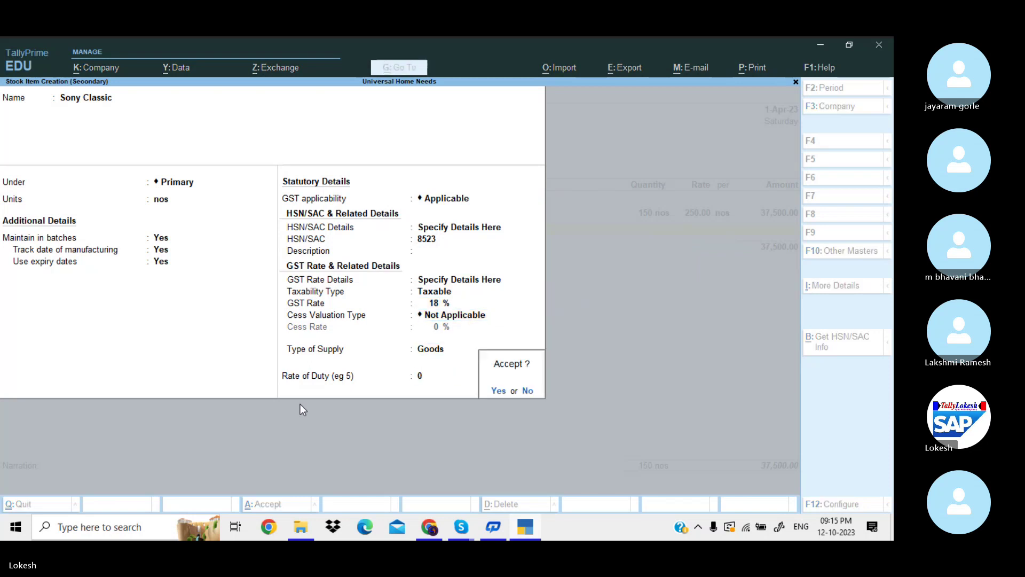
key("Return")
Allocate 100 nos of Sony Classic at rate 400 to new batch 654124, manufactured Apr-2023 and expiring 31-Mar-24, and finish its allocation.
key("Return")
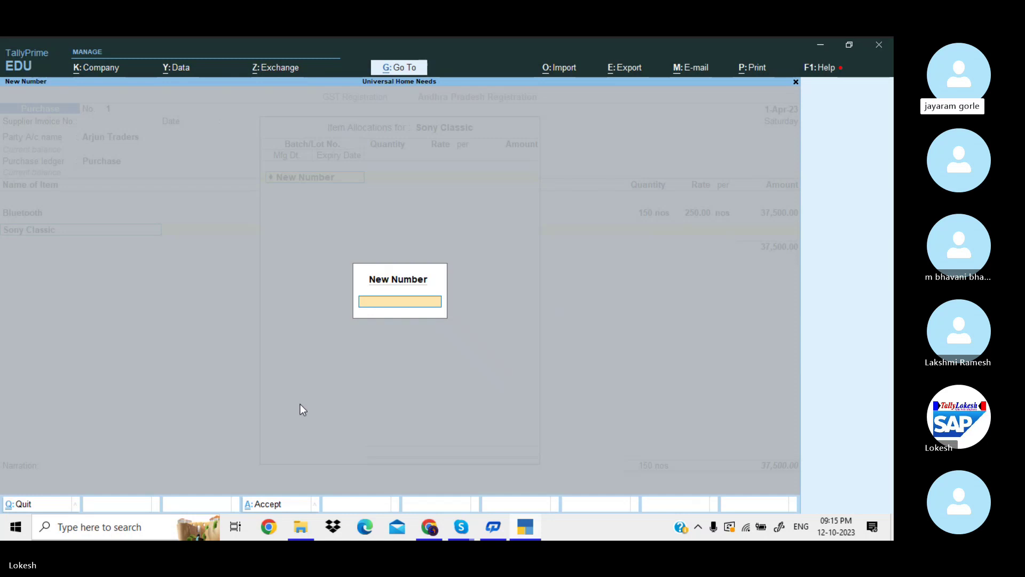
type("654124")
key("Return")
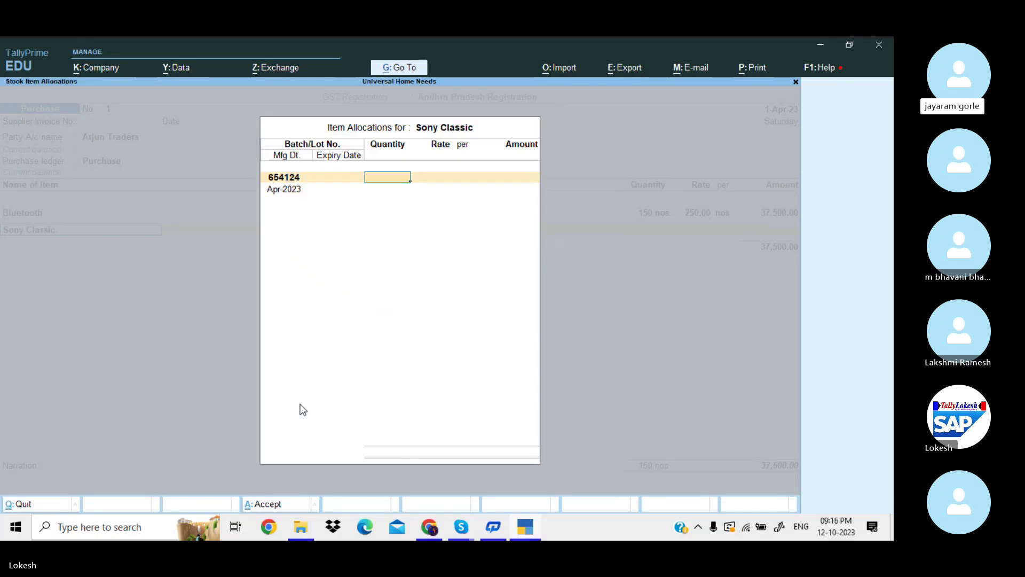
type("100")
key("Return")
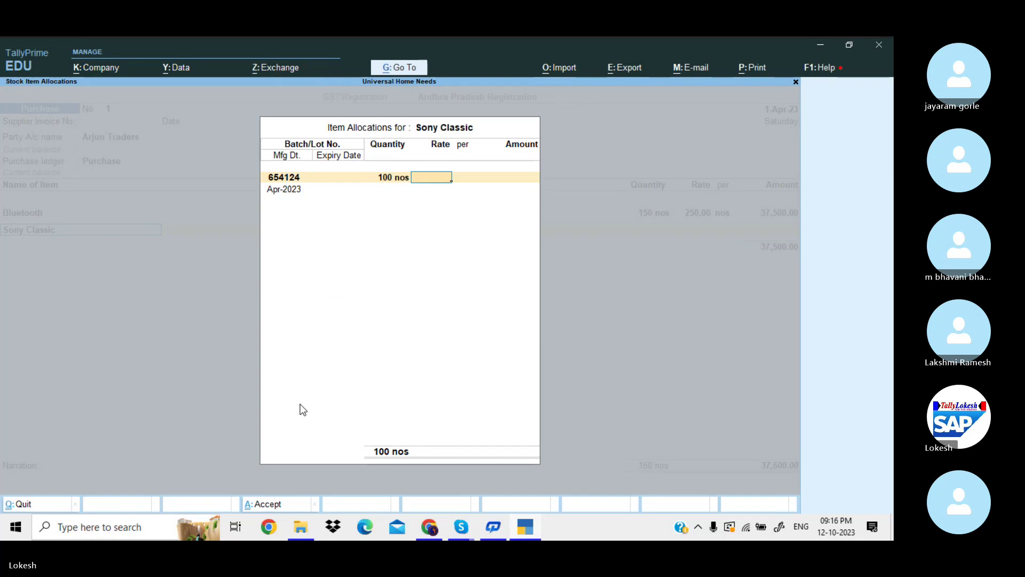
type("400")
key("Return")
key("Return")
key("Return")
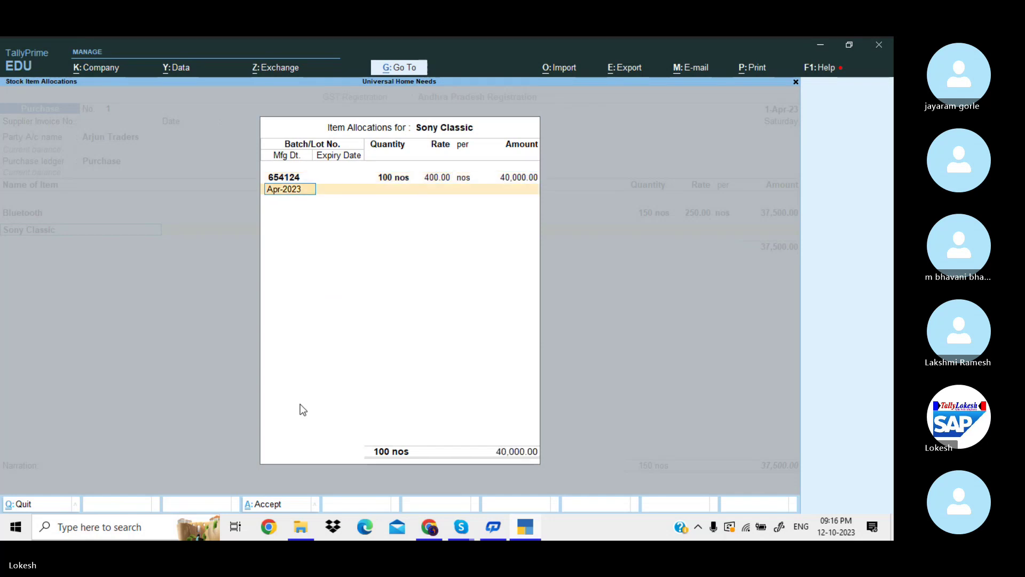
key("Return")
type("31-4")
key("Return")
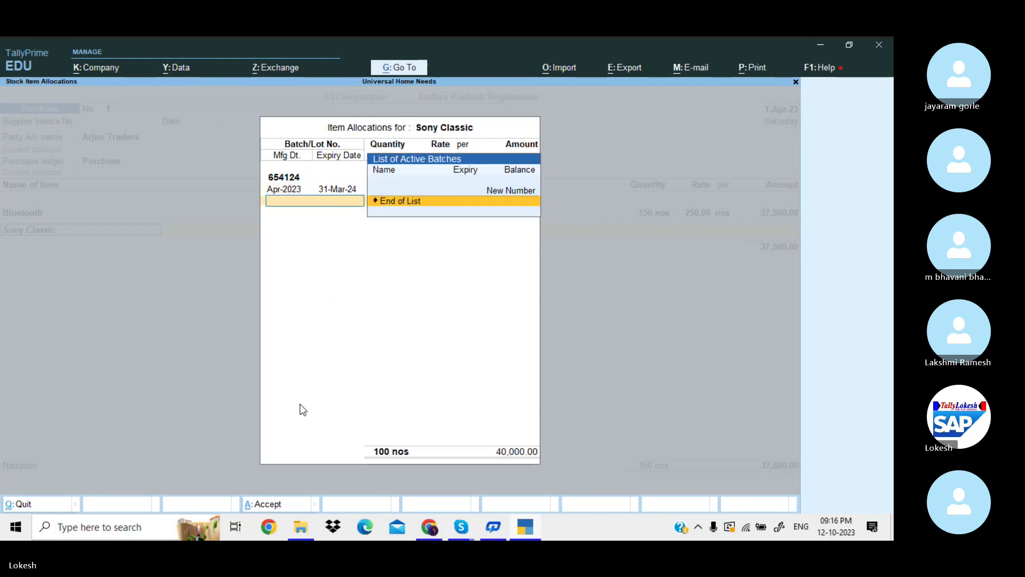
key("Return")
Create a stock item named Crompton under Primary, measured in nos, from the purchase voucher.
key("alt+c")
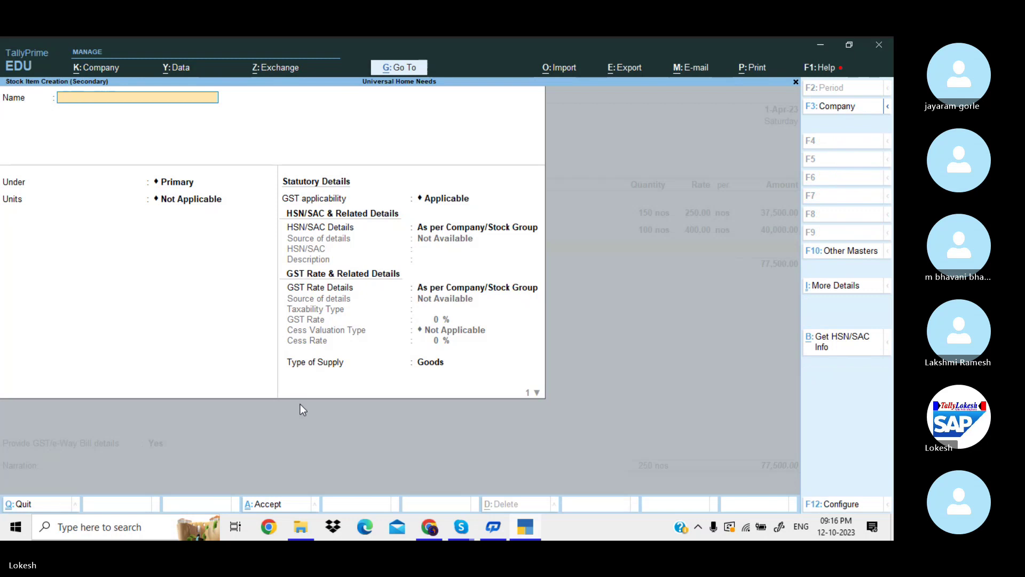
type("Crompton")
key("Return")
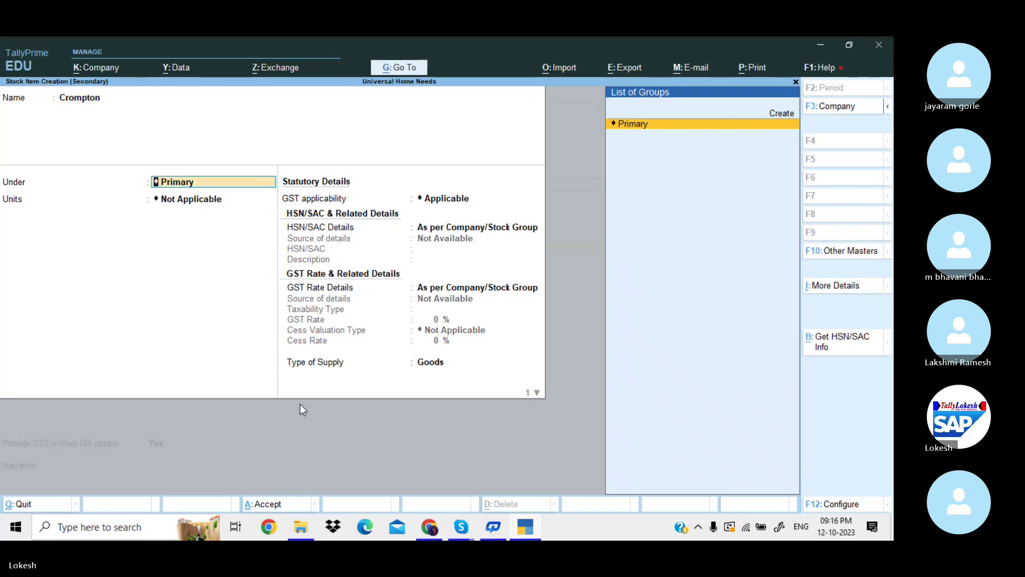
key("Return")
key("Down")
key("Return")
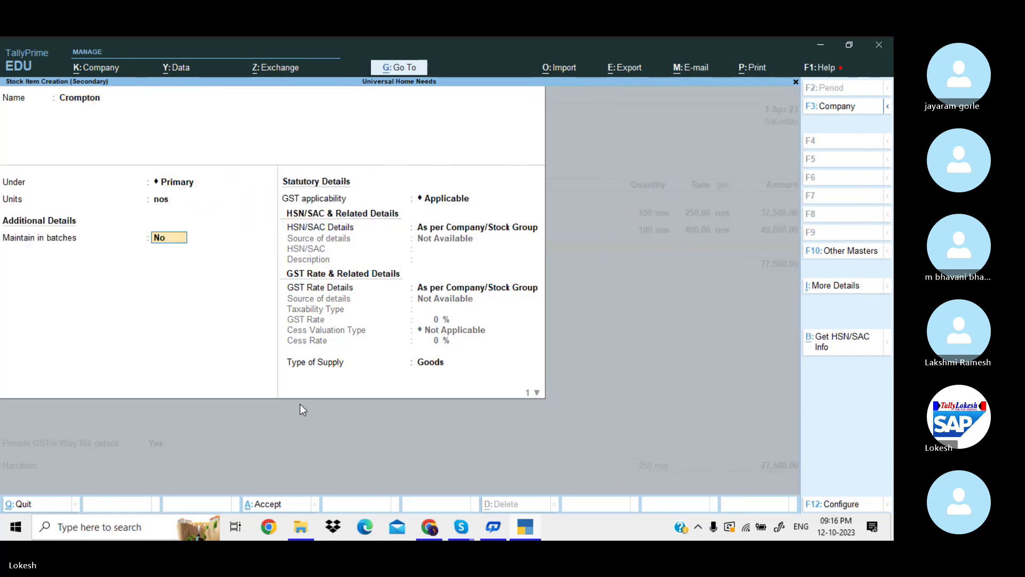
Maintain Crompton in batches with manufacturing date tracking and expiry dates enabled, keeping GST applicable.
type("y")
key("Return")
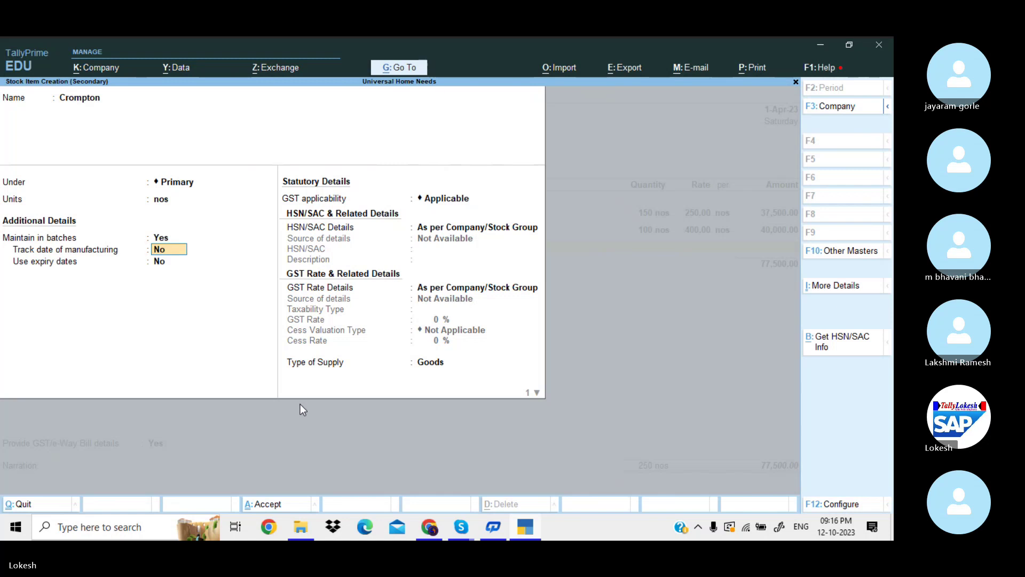
type("y")
key("Return")
type("y")
key("Return")
key("Return")
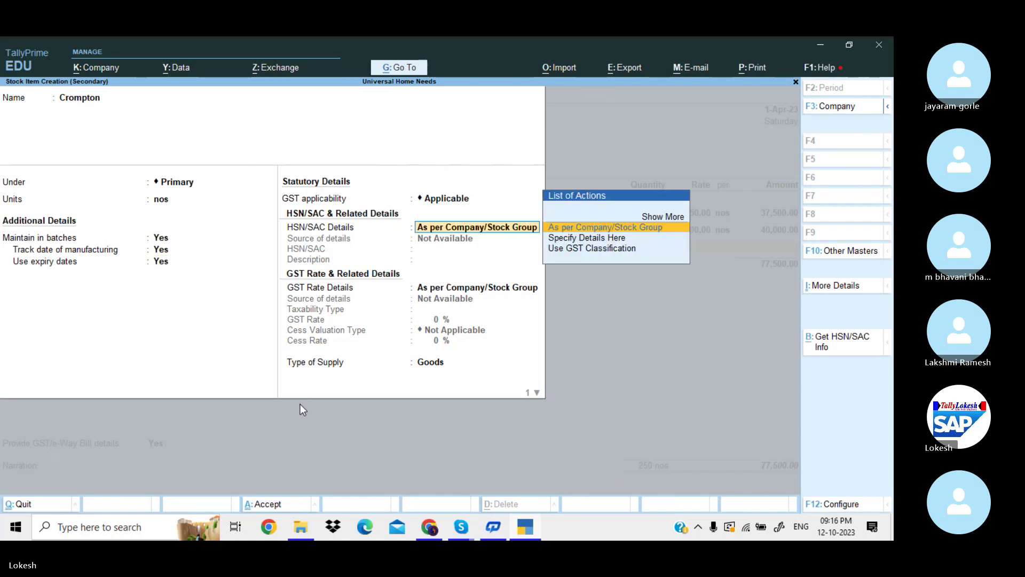
Specify Crompton's HSN/SAC details directly with code 8523 and no description.
key("Down")
key("Return")
type("8523")
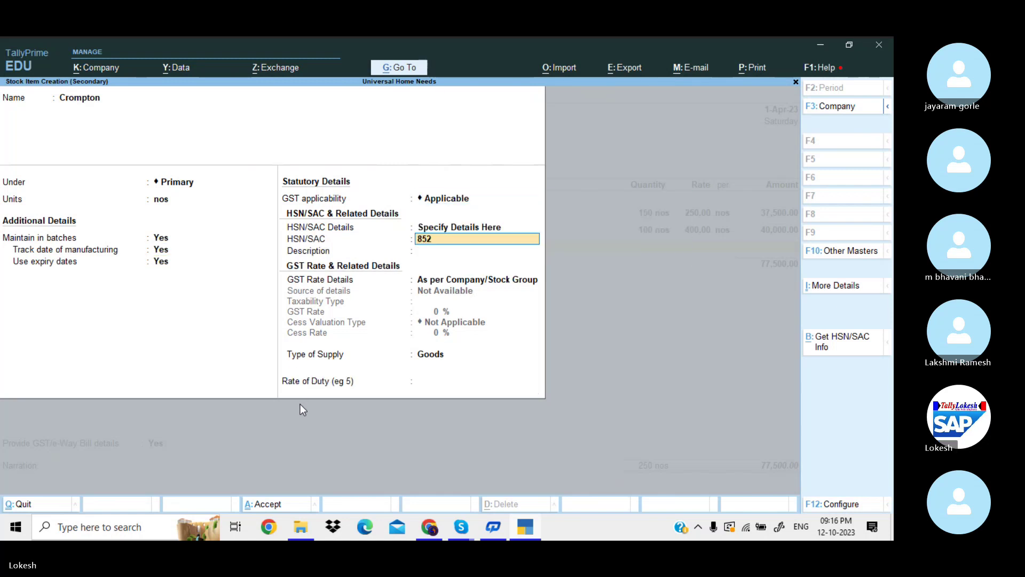
key("Return")
key("Return")
Specify Crompton's GST rate directly as Taxable at 12% without cess, keep supply type Goods, and save the item.
key("Down")
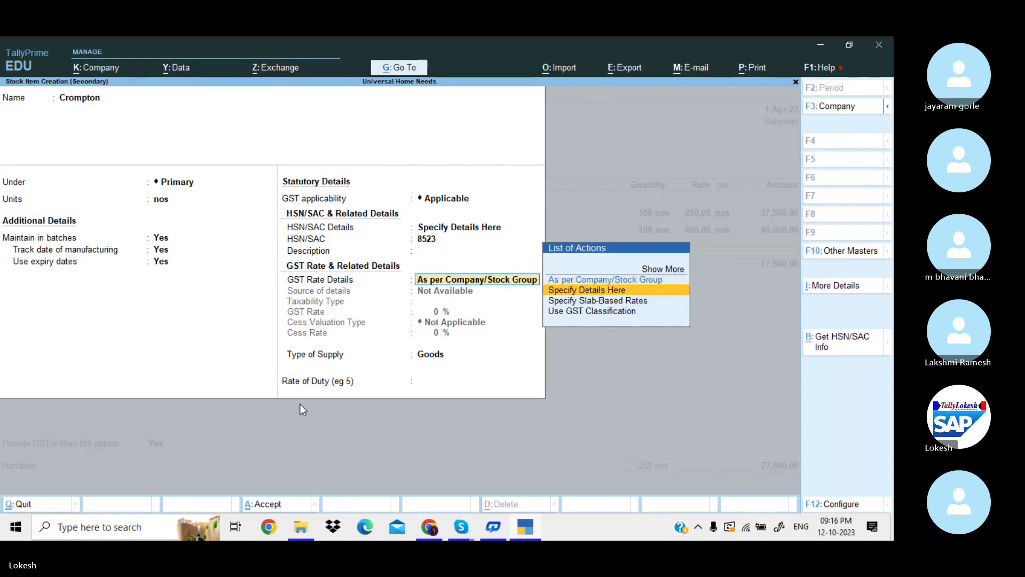
key("Return")
key("Return")
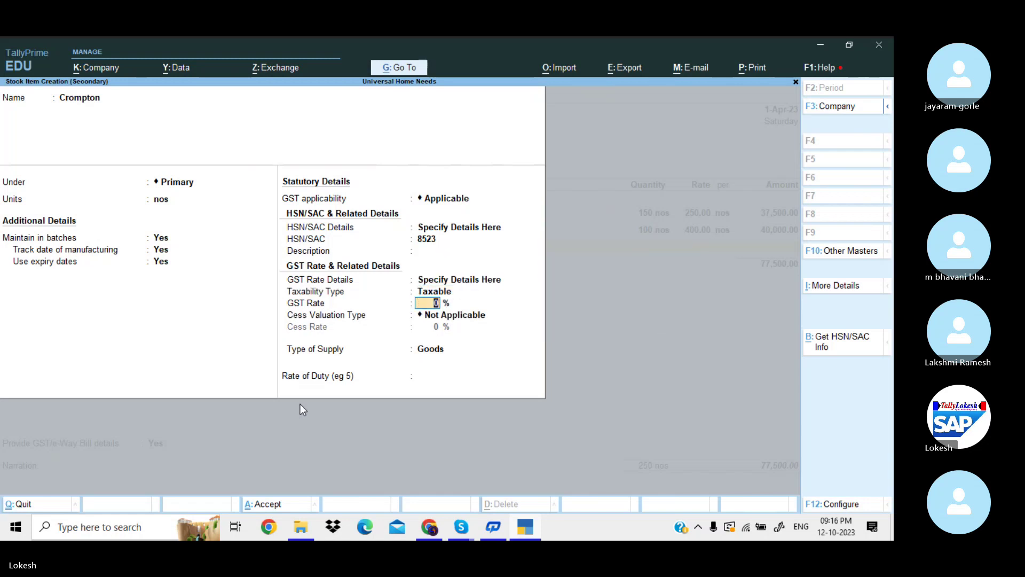
type("12")
key("Return")
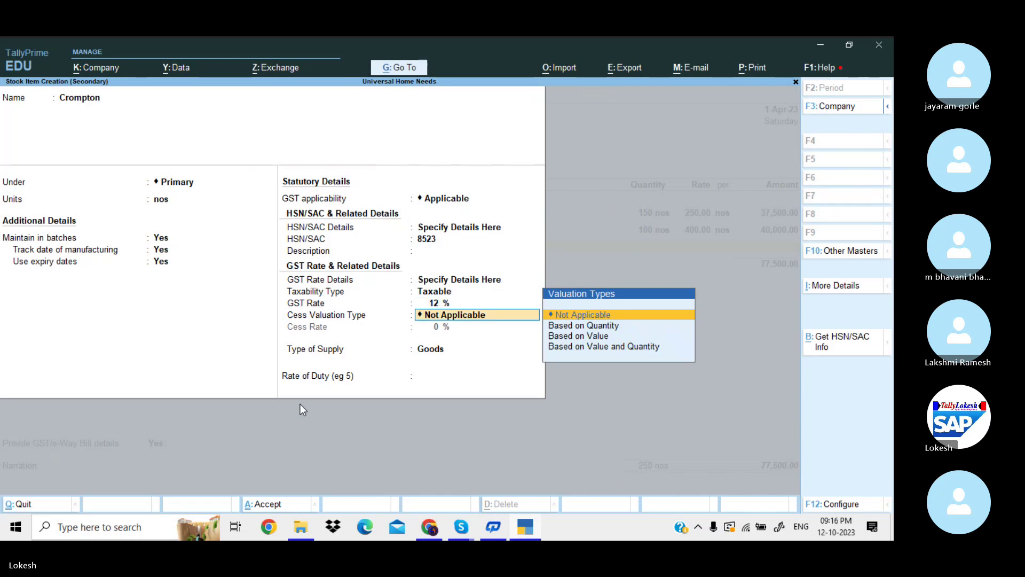
key("Return")
key("Return")
key("Return")
key("Return")
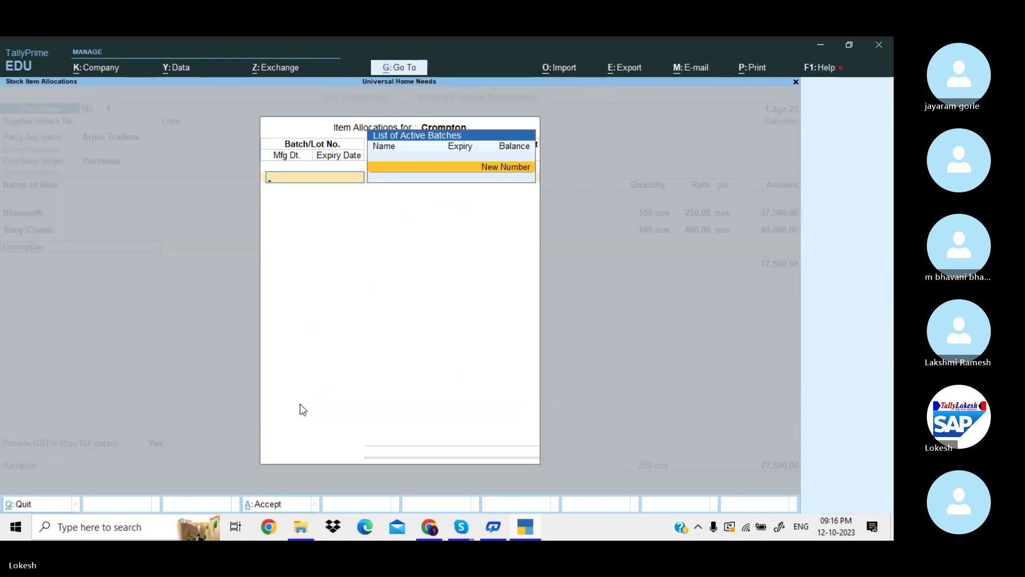
Allocate 80 nos of Crompton at rate 350 to new batch 985445, manufactured Apr-2023 and expiring 31-12-23, and finish its allocation.
key("Return")
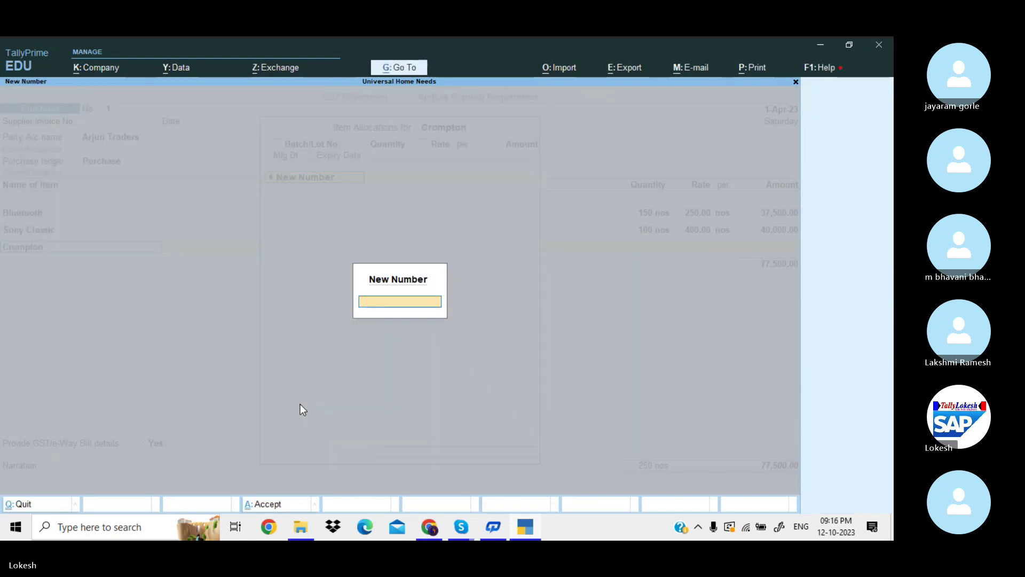
type("985445")
key("Return")
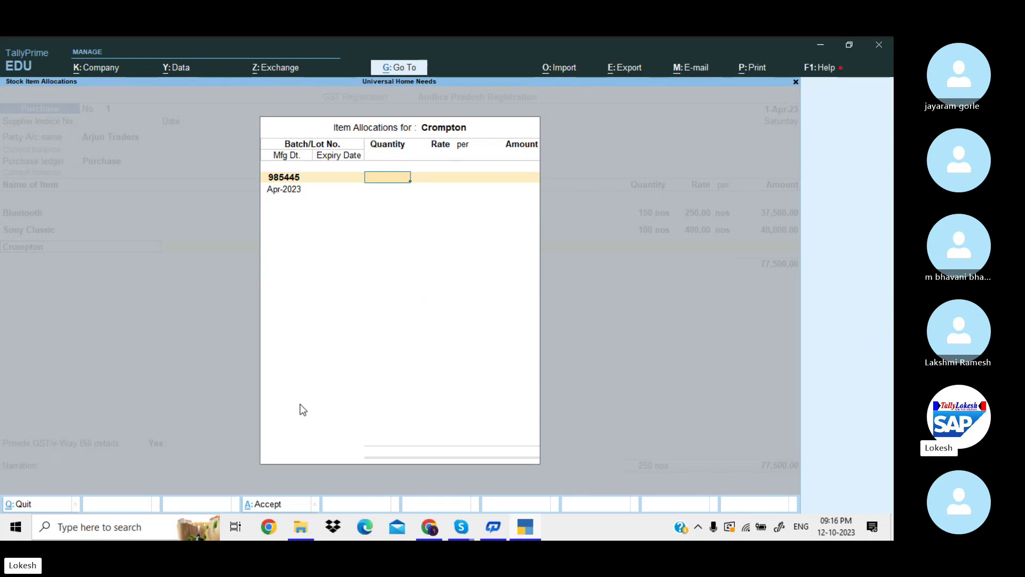
type("80")
key("Return")
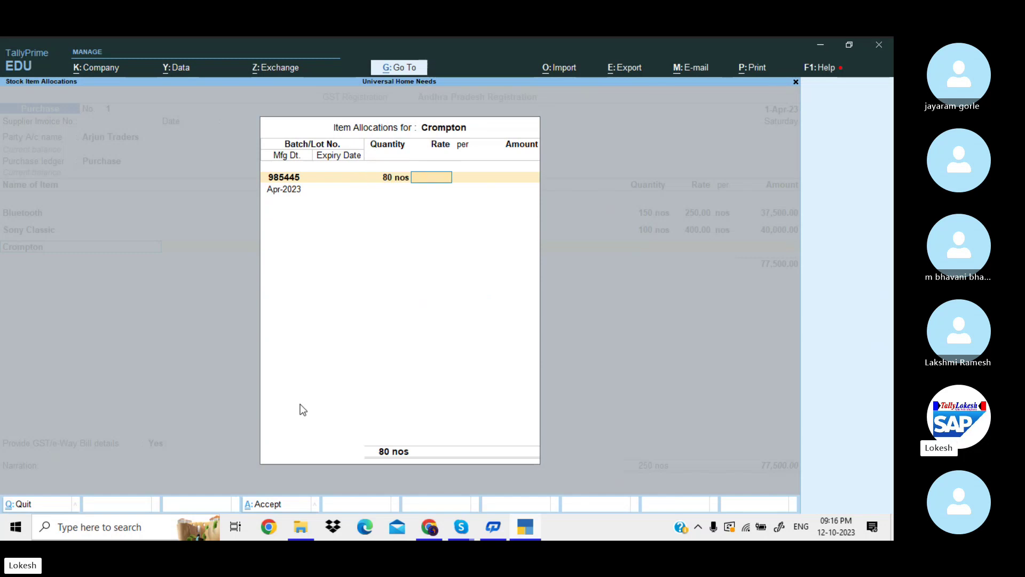
type("350")
key("Return")
key("Return")
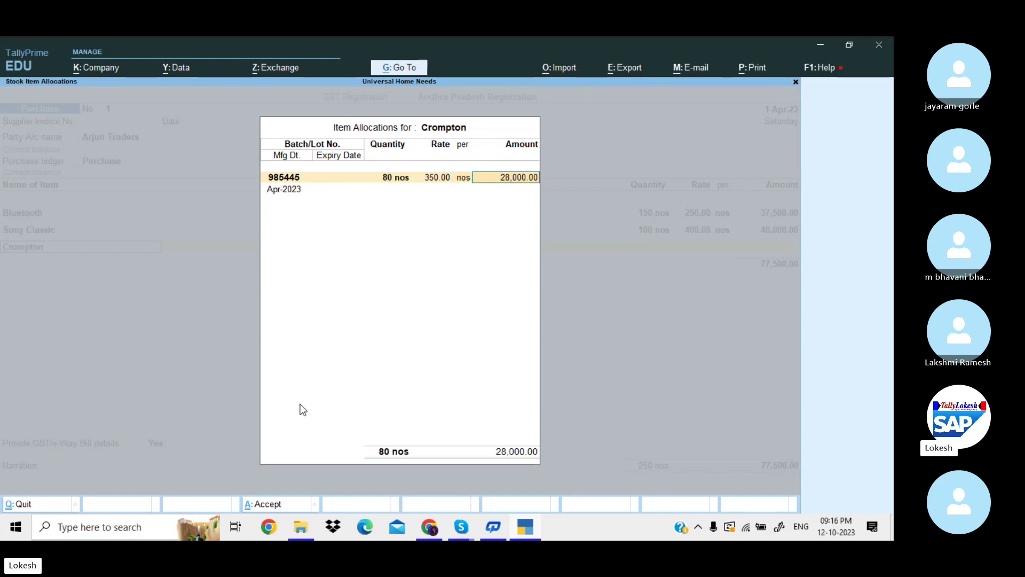
key("Return")
key("Return")
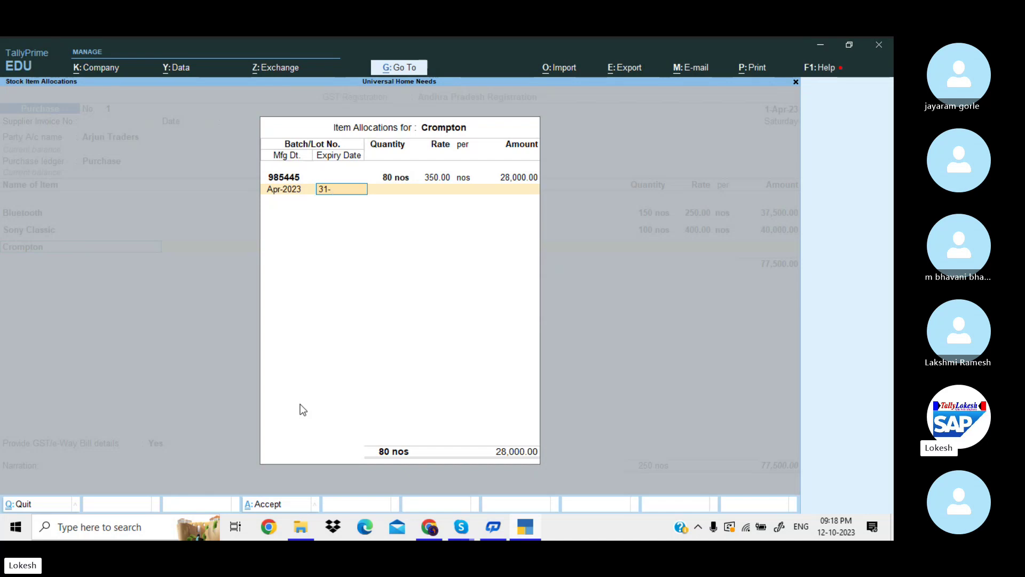
type("12-23")
key("Return")
key("Return")
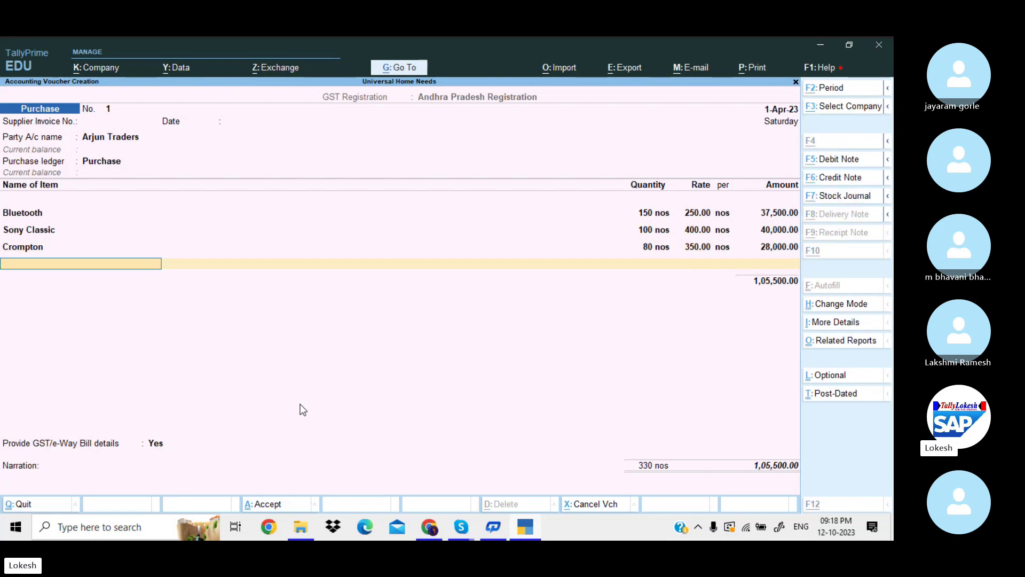
Create a stock item named Usha Fan under Primary, measured in nos, from the purchase voucher.
key("alt+c")
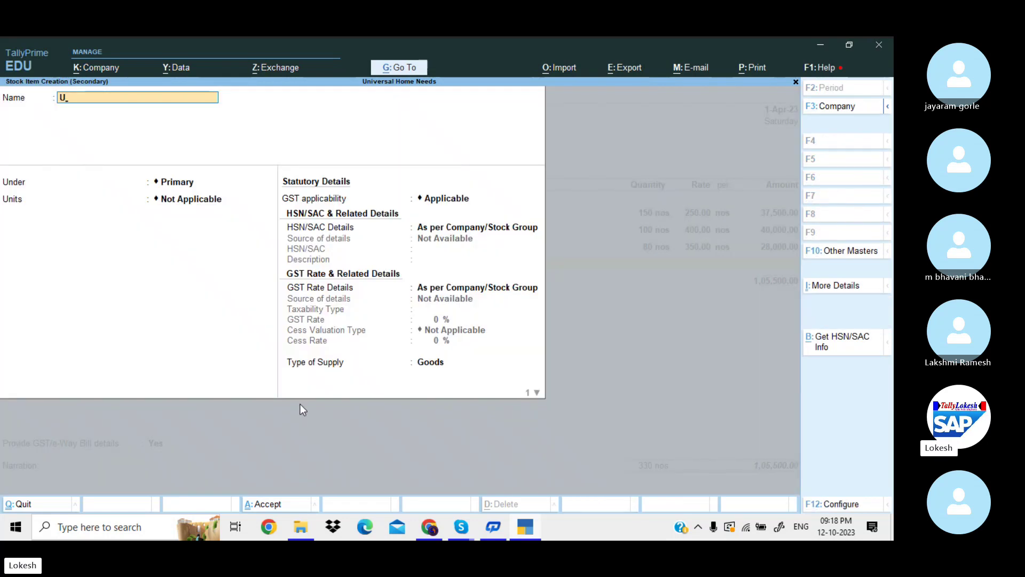
type("Usha Fan")
key("Return")
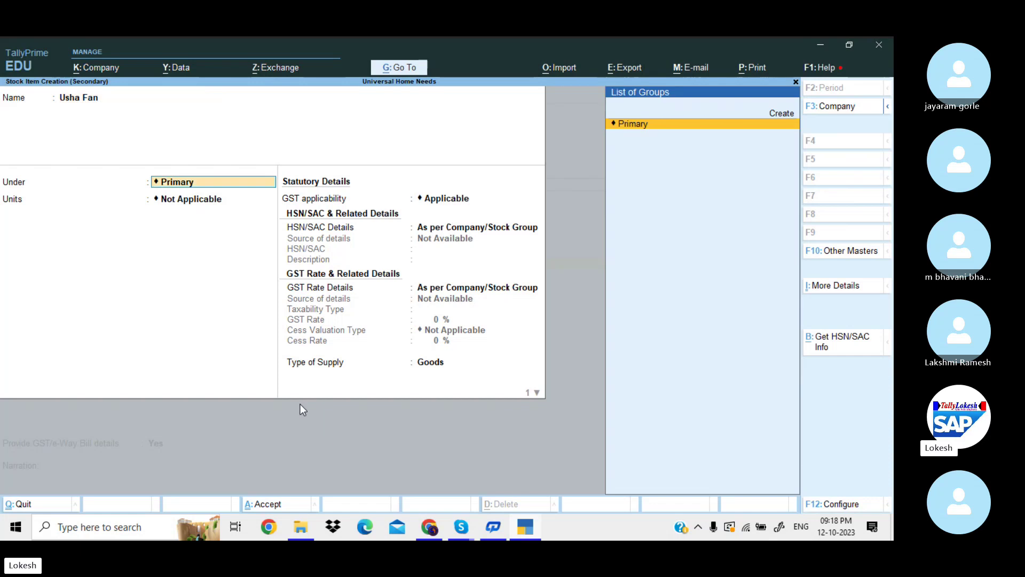
key("Return")
key("Down")
key("Return")
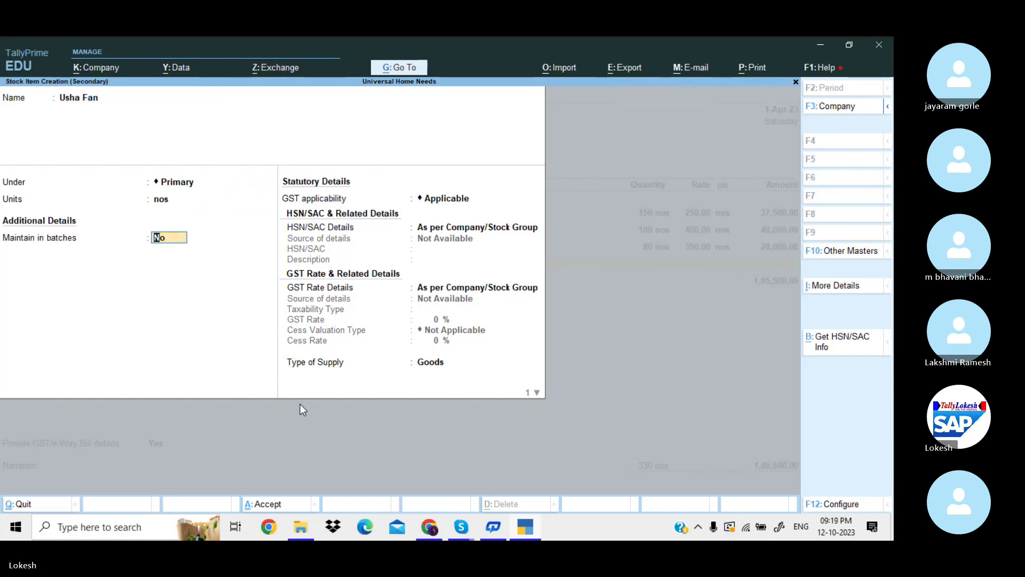
Maintain Usha Fan in batches with manufacturing date tracking and expiry dates enabled, keeping GST applicable.
type("y")
key("Return")
type("y")
key("Return")
type("y")
key("Return")
key("Return")
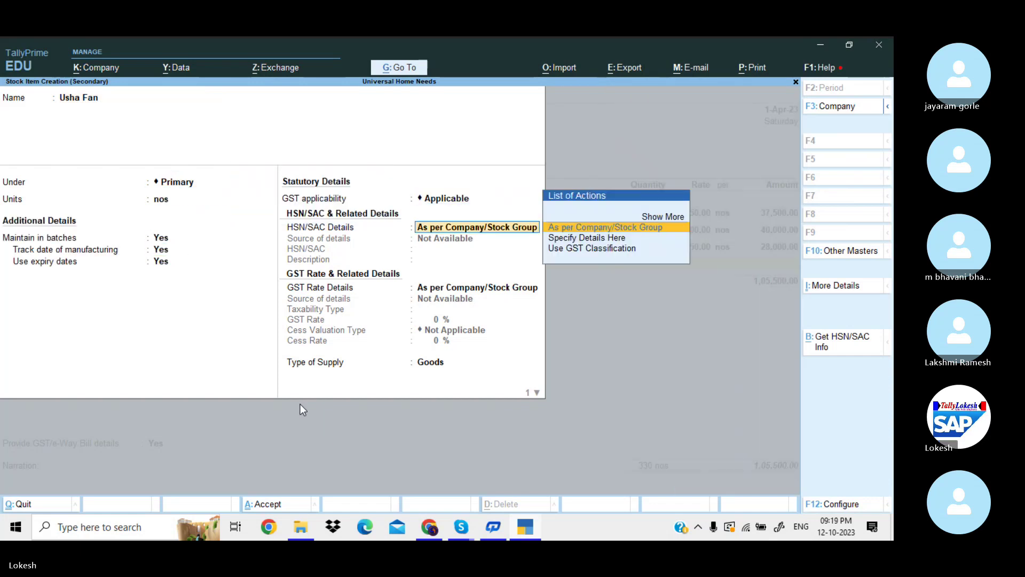
Specify Usha Fan's HSN/SAC details directly with code 8563 and no description.
key("Down")
key("Return")
type("8563")
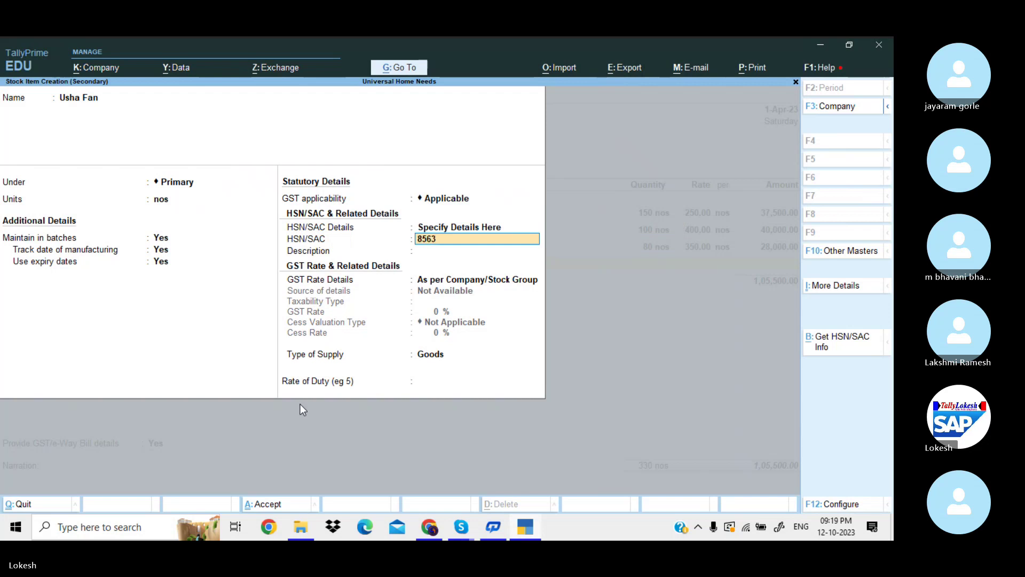
key("Return")
key("Return")
Specify Usha Fan's GST rate directly as Taxable at 28% without cess, keep supply type Goods, and save the item.
key("Down")
key("Return")
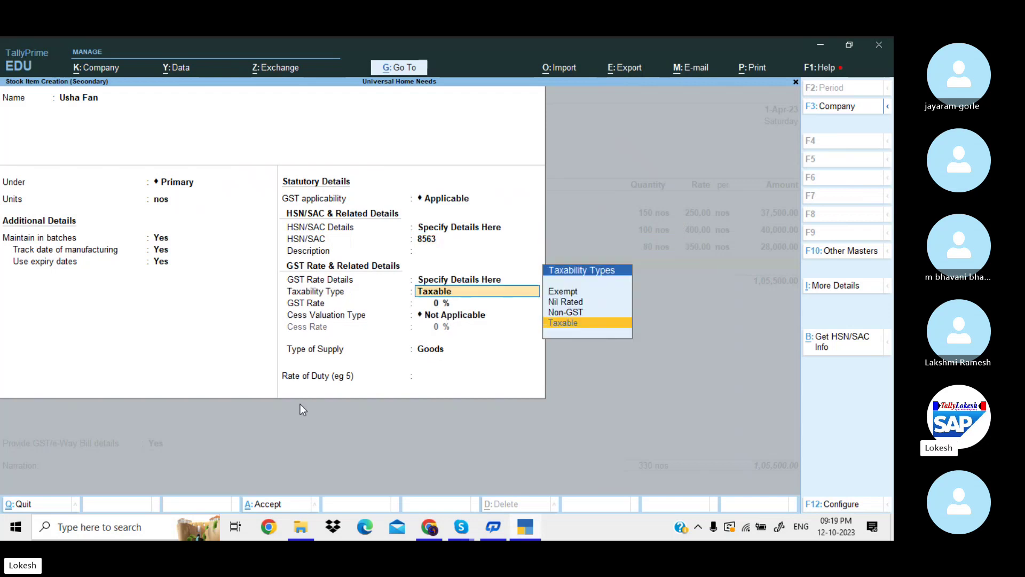
key("Return")
type("28")
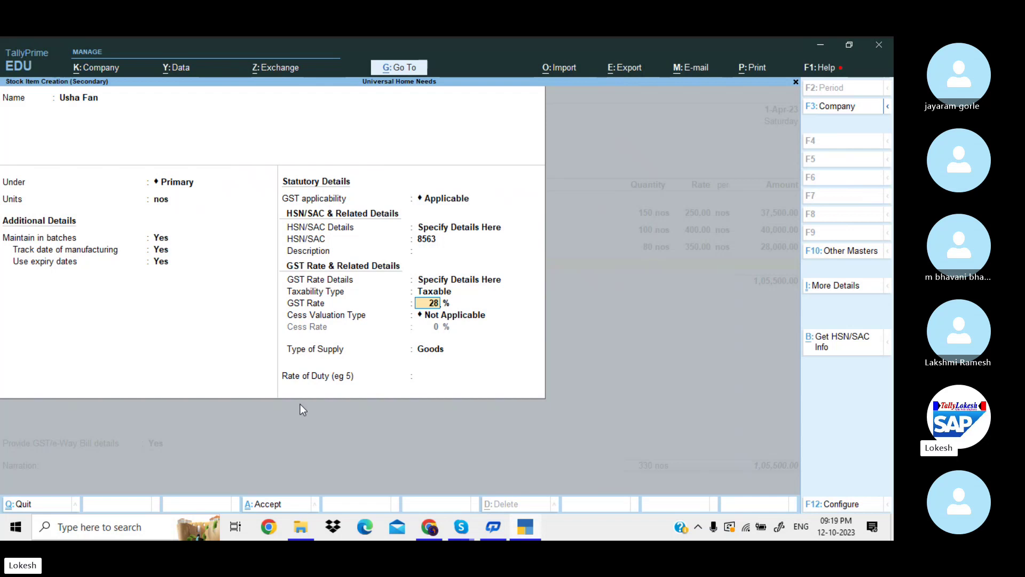
key("Return")
key("Return")
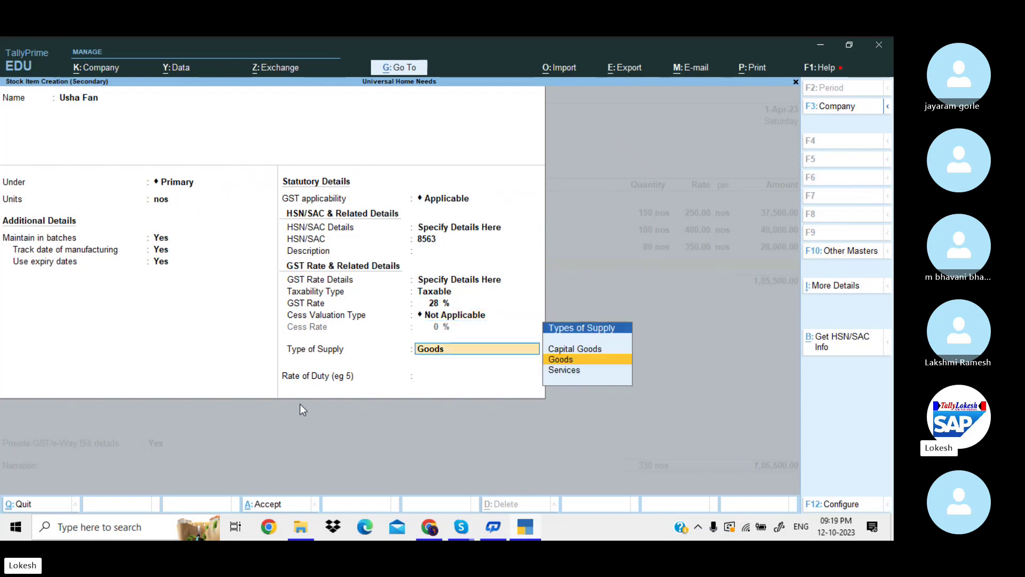
key("Return")
key("Return")
key("Return")
Allocate 70 nos of Usha Fan at rate 1000 to new batch 987455, manufactured Apr-2023 with expiry 31-3, and finish the item list.
key("Return")
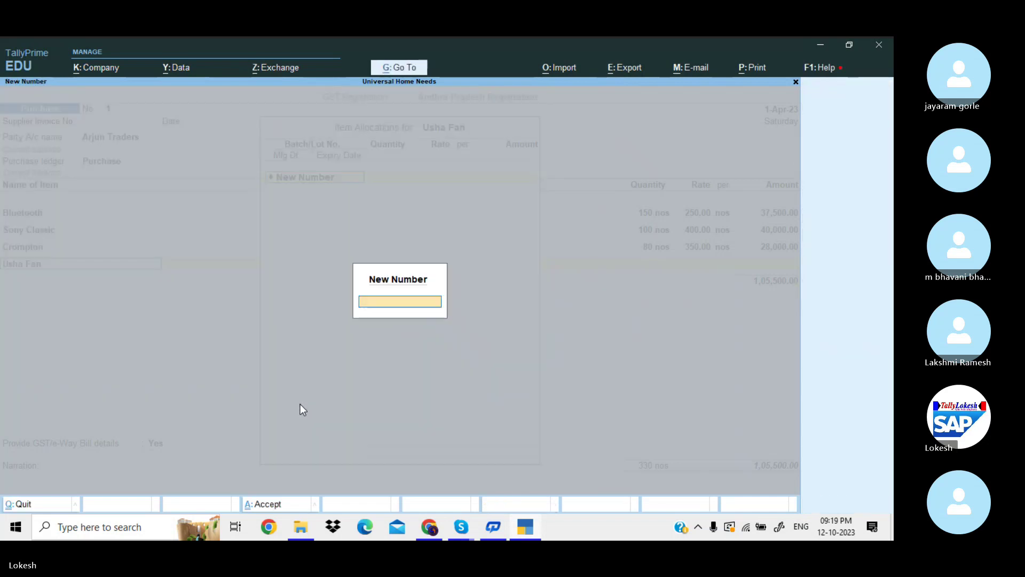
type("9")
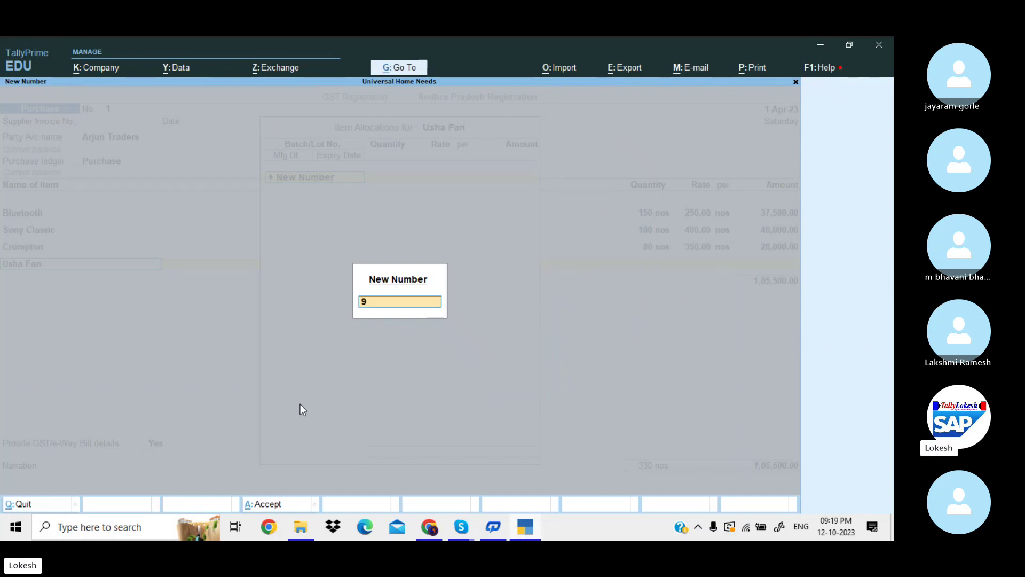
type("87455")
key("Return")
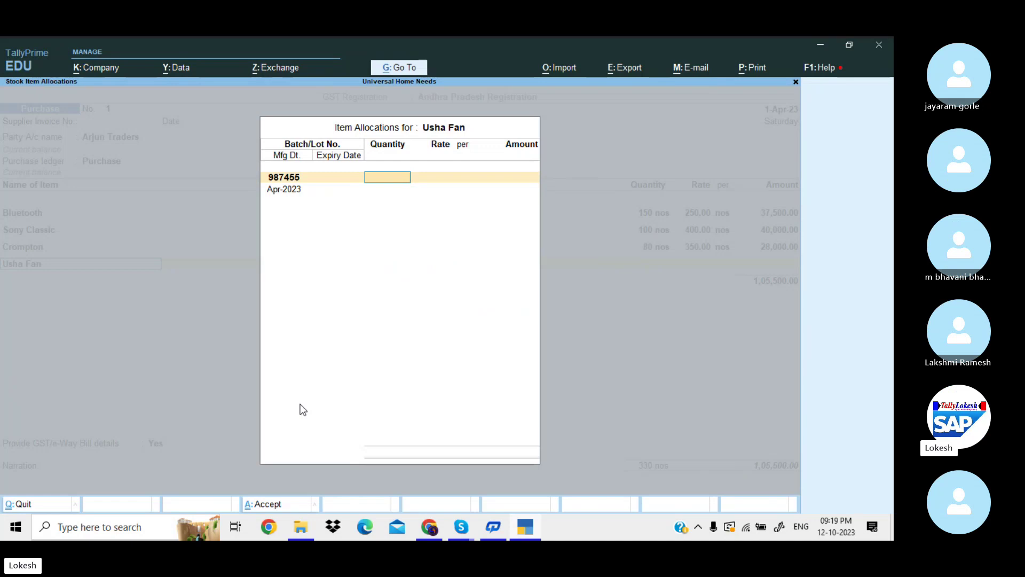
type("70")
key("Return")
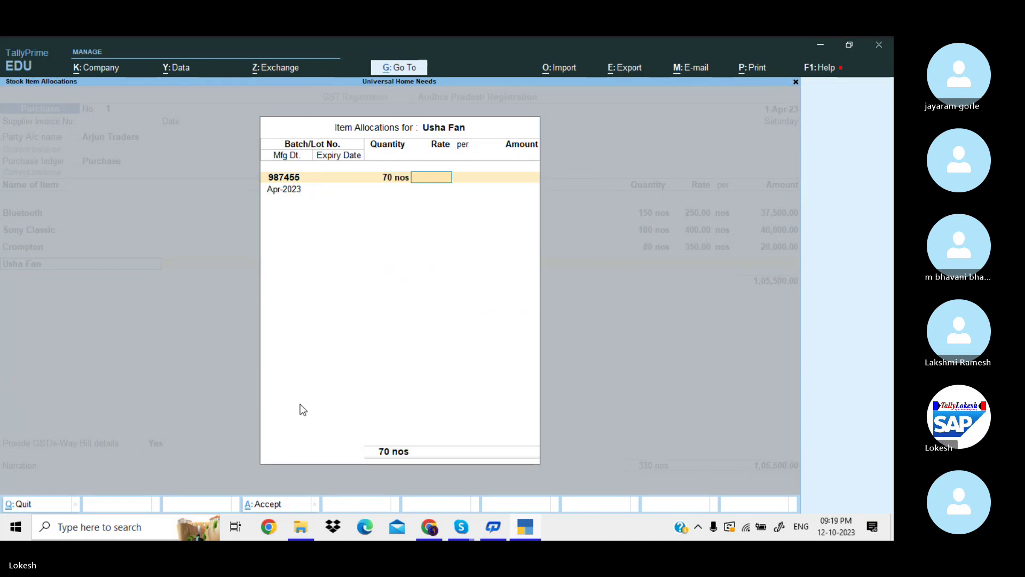
type("1000")
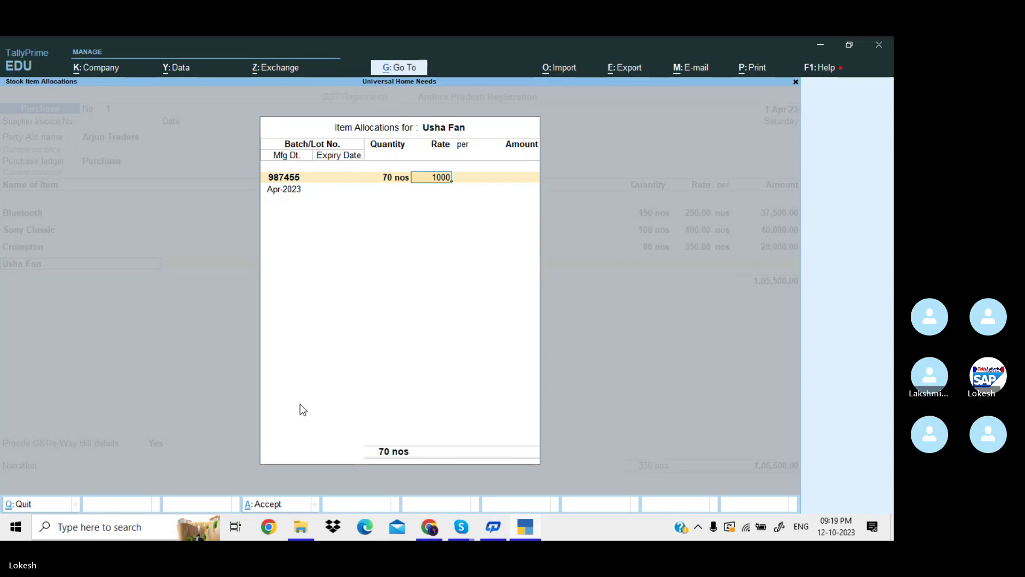
key("Return")
key("Return")
key("Return")
key("Return")
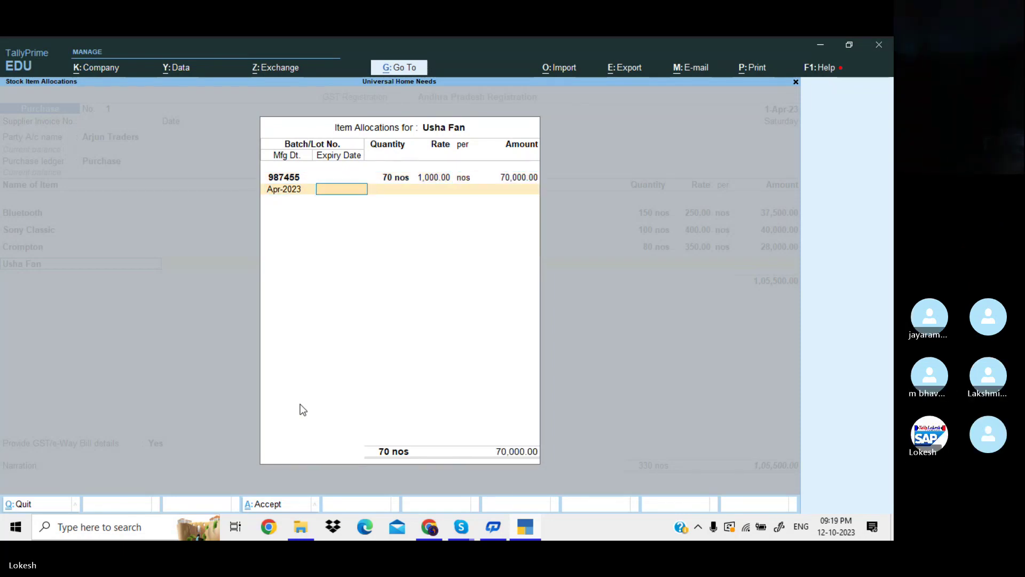
type("31-3")
key("Return")
key("Return")
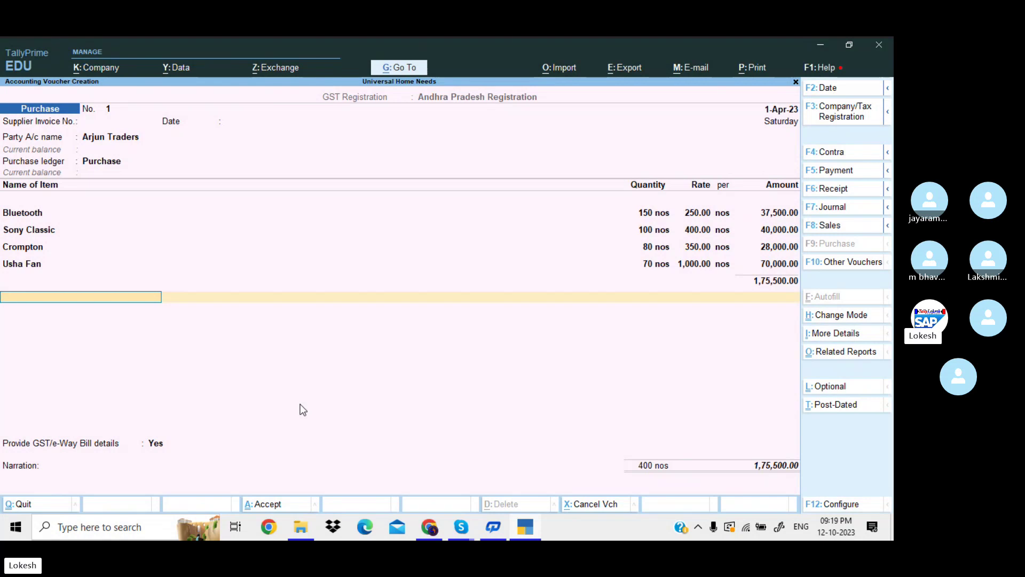
Create a ledger named CGST under Duties & Taxes from the purchase voucher.
key("alt+c")
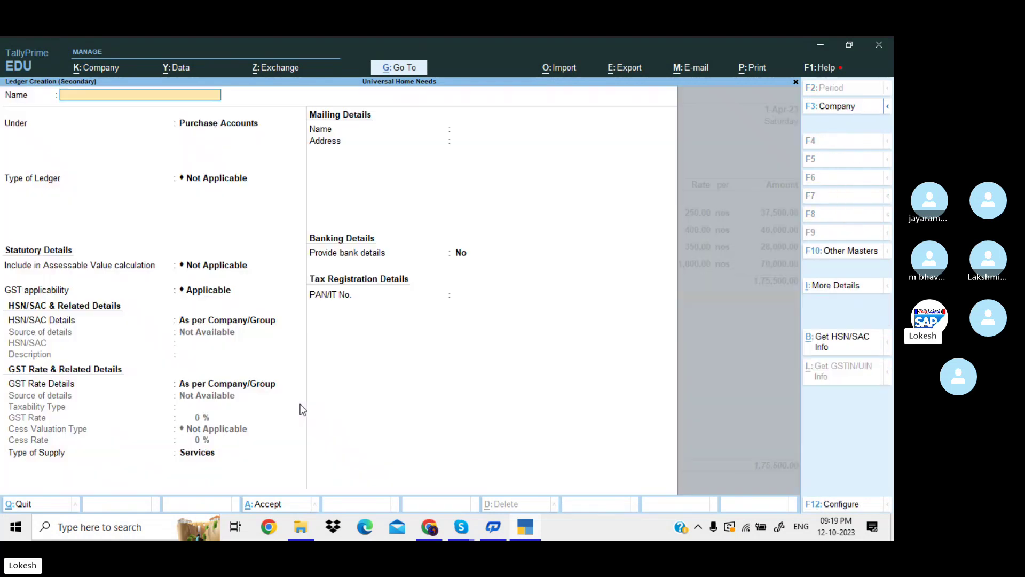
type("Cgst")
key("BackSpace")
key("BackSpace")
key("BackSpace")
type("GST")
key("Return")
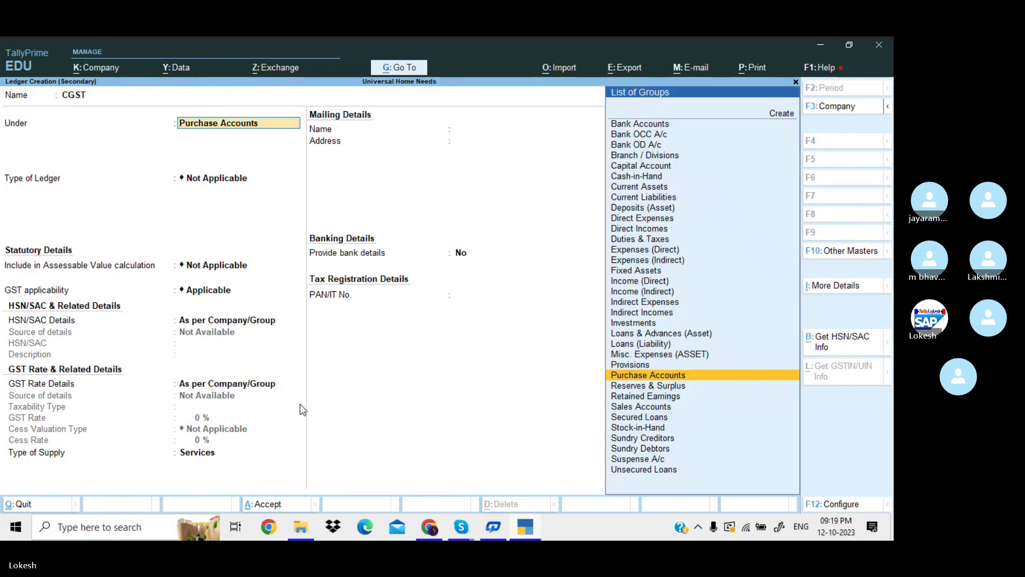
type("du")
key("Return")
Set the CGST ledger's duty type to GST and tax type to CGST, save it, and accept its amount in the purchase voucher.
key("Up")
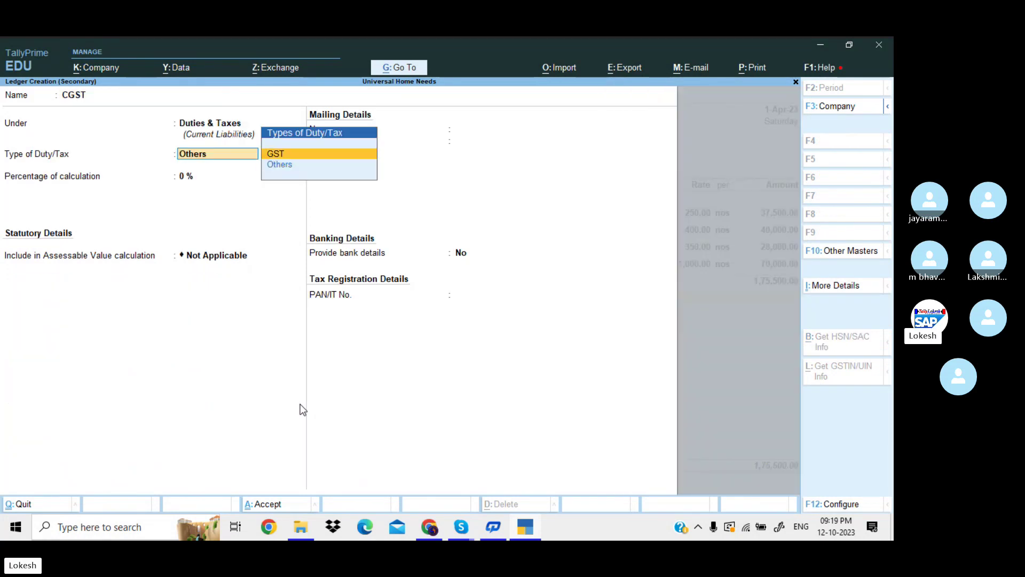
key("Return")
key("Down")
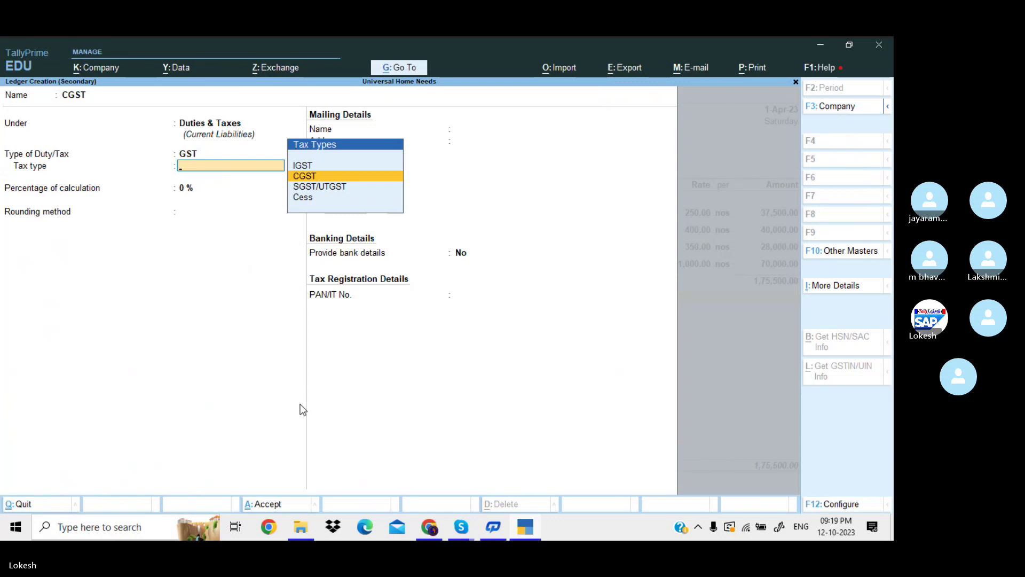
key("Return")
key("Return")
key("Return")
key("Return")
key("Return")
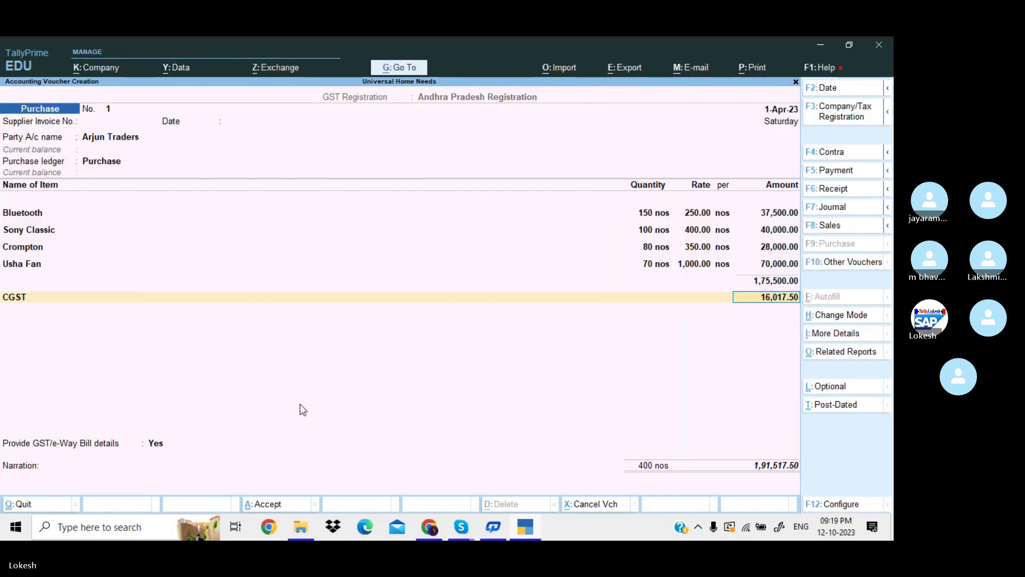
key("Return")
Create a ledger named SGST under Duties & Taxes from the purchase voucher.
key("alt+c")
type("S")
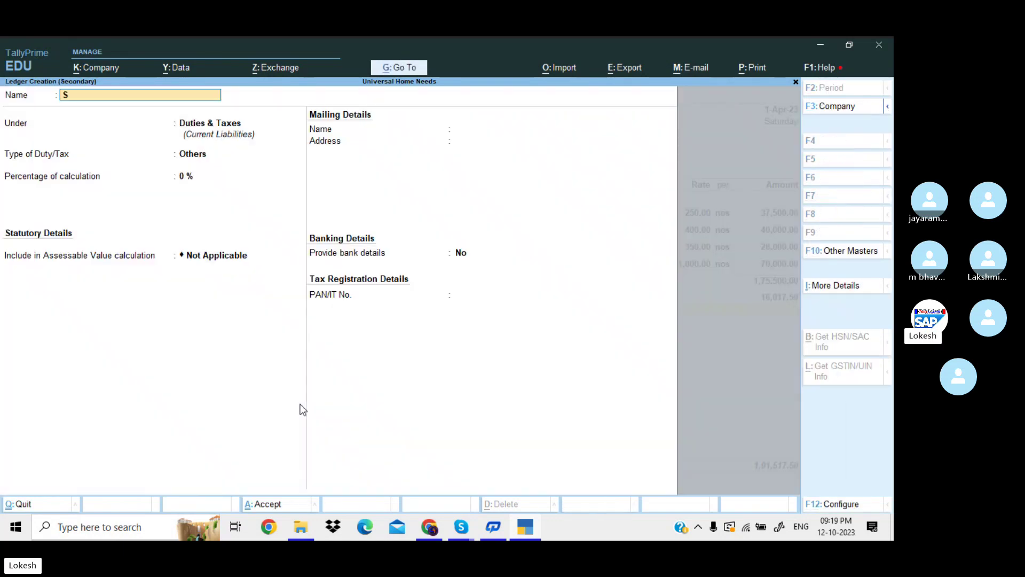
type("GST")
key("Return")
key("Return")
Set the SGST ledger's duty type to GST and tax type to SGST/UTGST, and save it into the voucher.
key("Up")
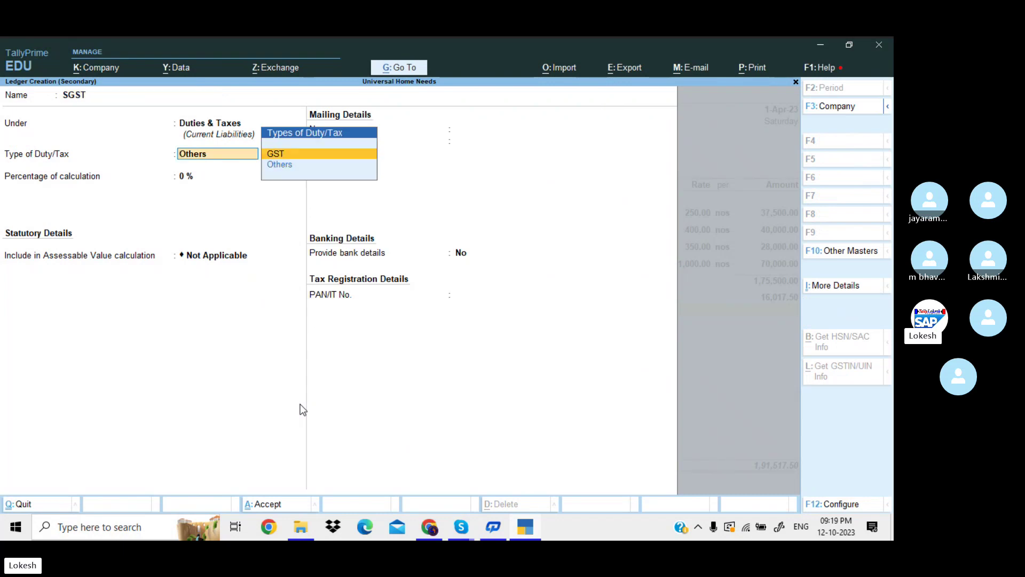
key("Return")
key("Down")
key("Down")
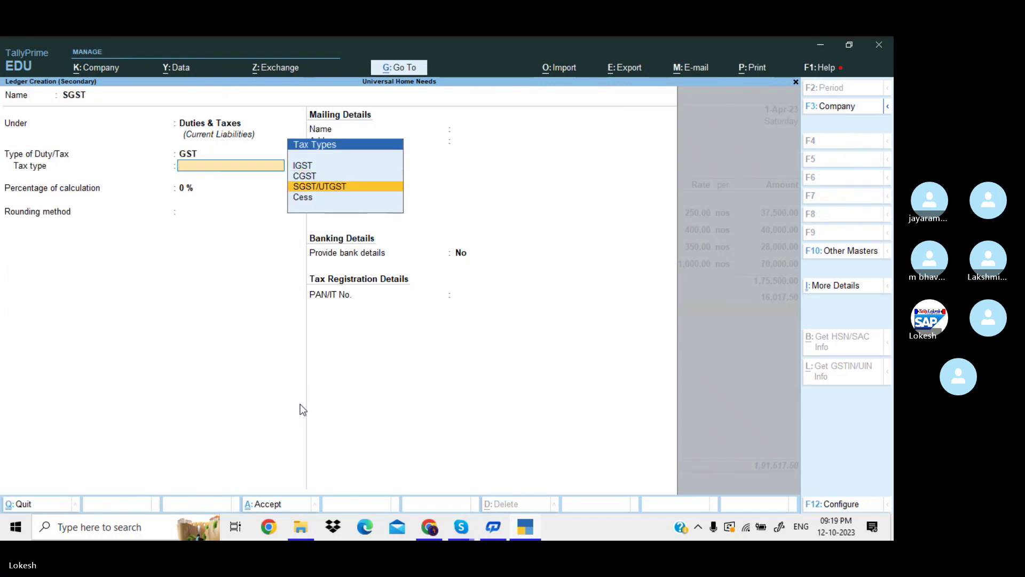
key("Return")
key("Return")
key("Return")
key("Return")
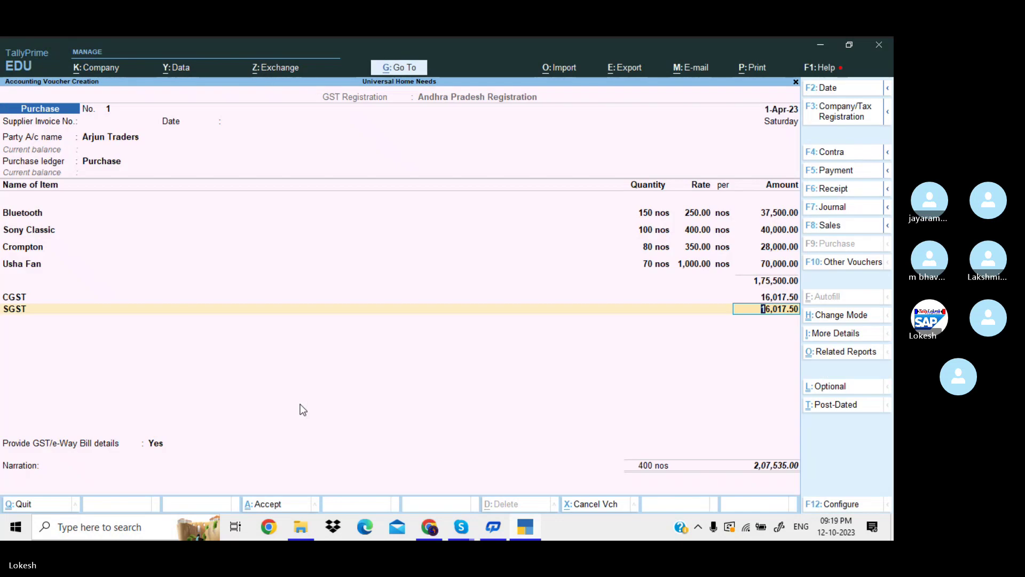
Finish the tax lines, set Provide GST/e-Way Bill details to No, and save the purchase voucher.
key("Return")
key("Return")
key("Up")
key("Return")
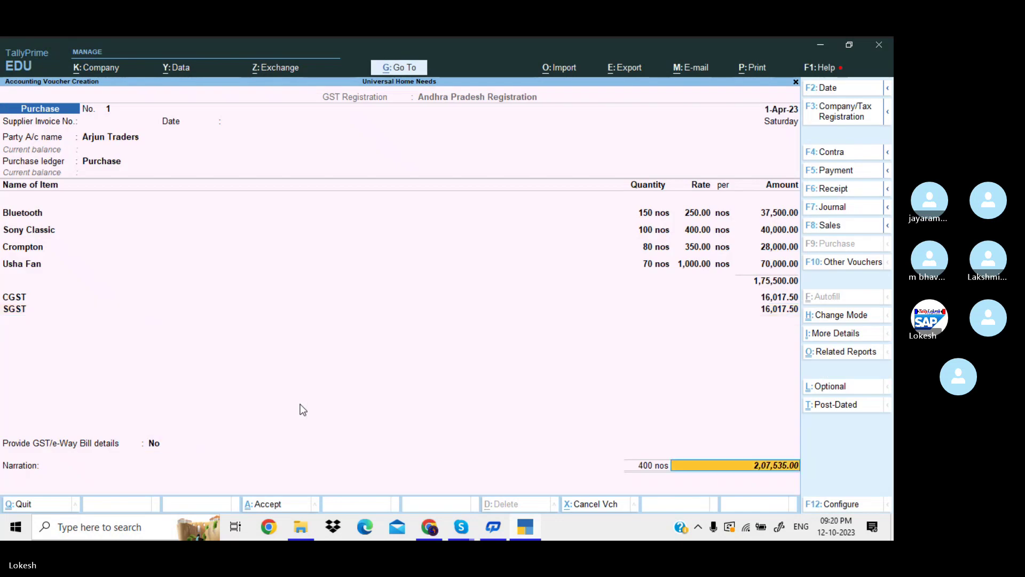
key("Return")
key("Return")
key("Return")
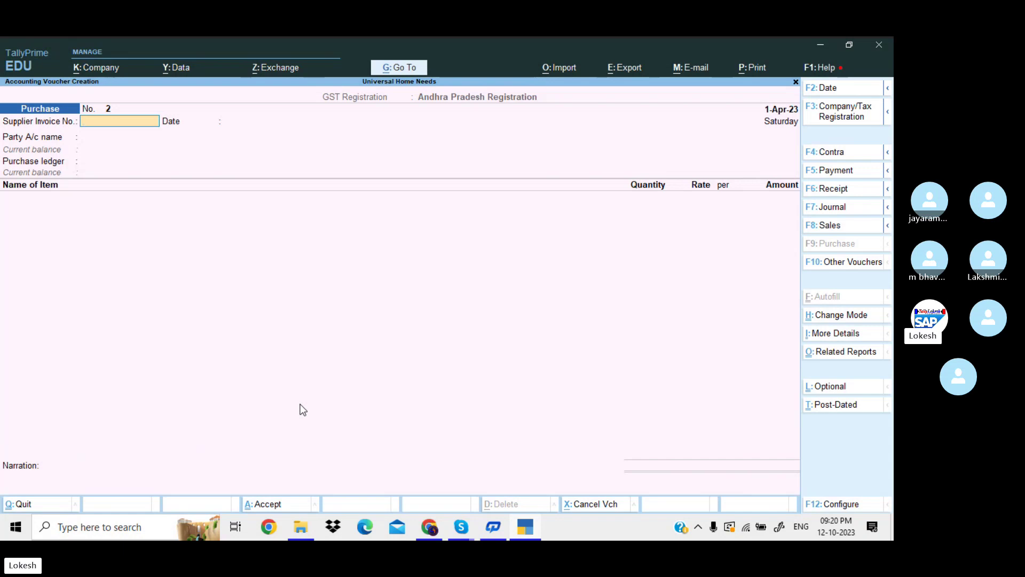
Switch to a sales voucher and create the party ledger Khan Traders under Sundry Debtors.
left_click(850, 226)
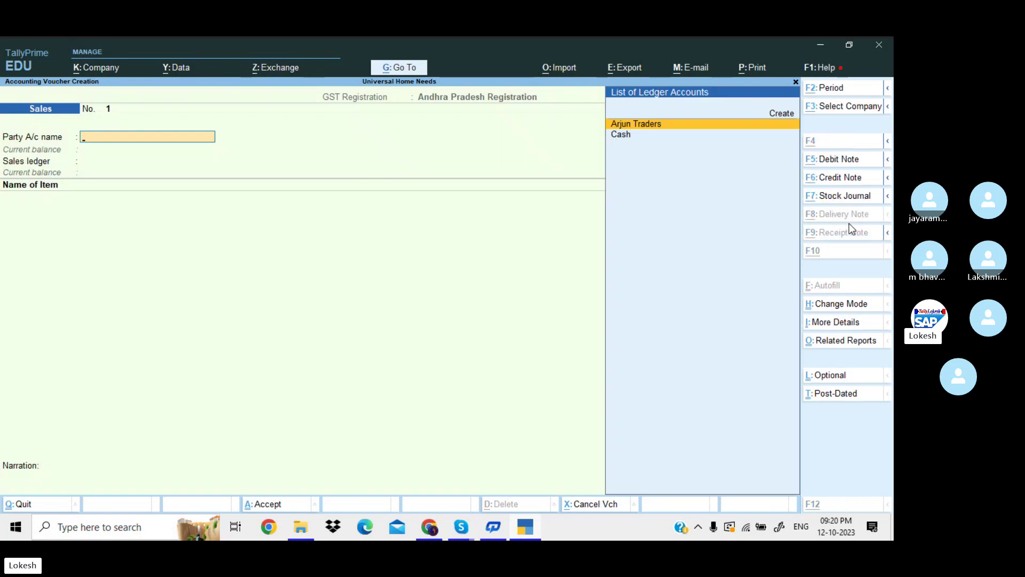
key("alt+c")
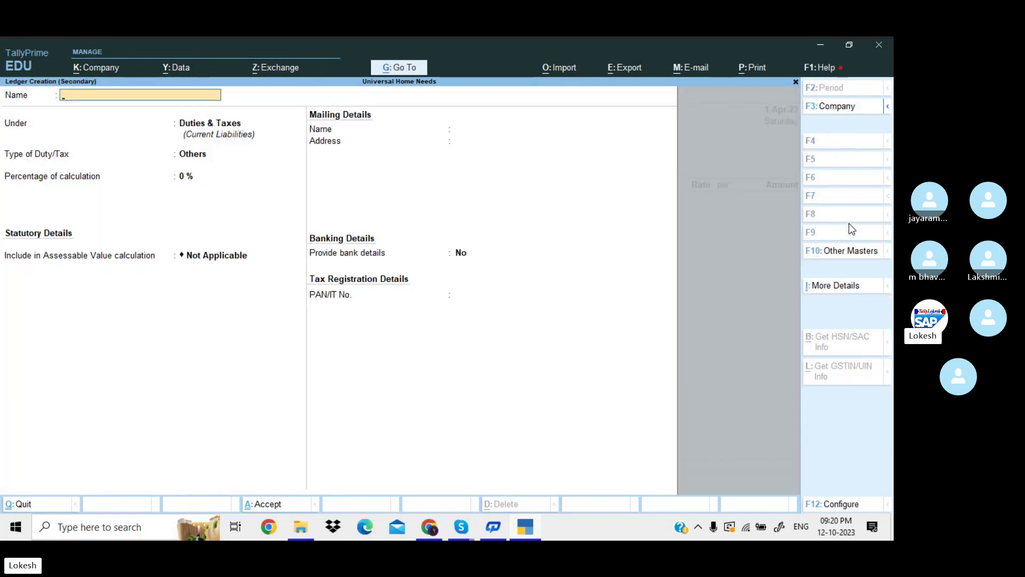
type("KHAN T")
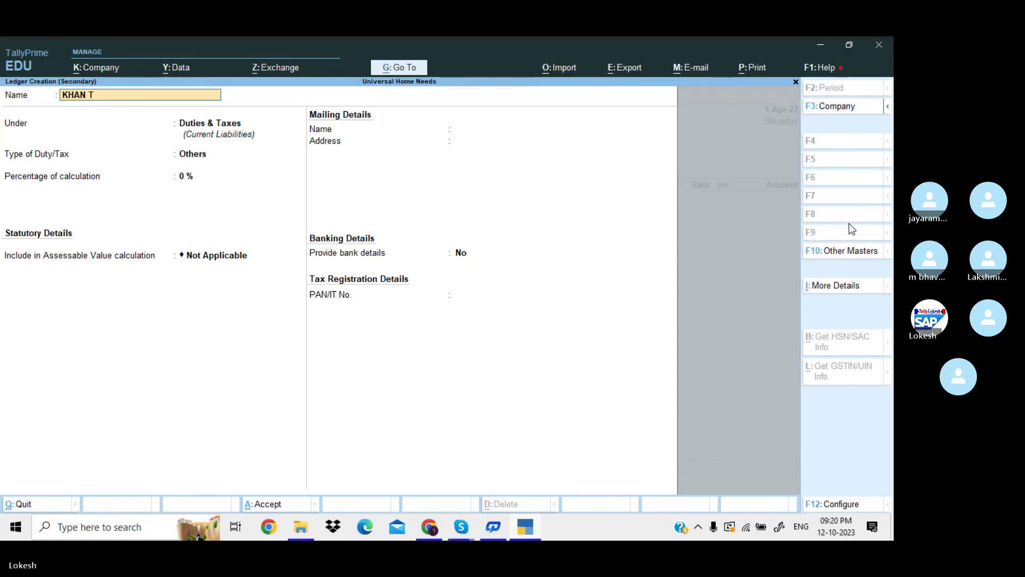
key("BackSpace")
key("BackSpace")
key("BackSpace")
key("BackSpace")
key("BackSpace")
type("han Traders")
key("Return")
type("Sun")
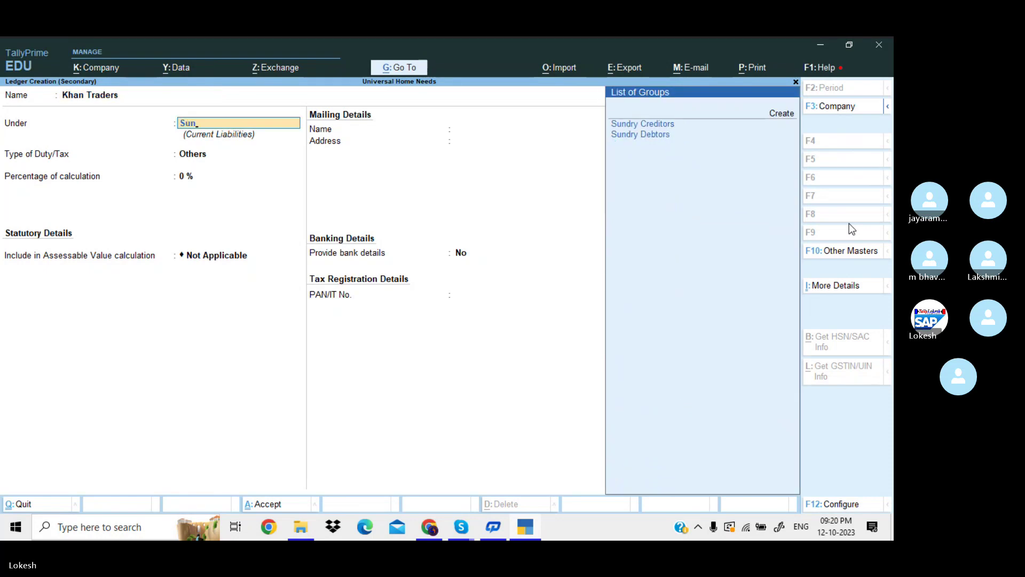
key("Down")
key("Return")
Keep Khan Traders' default mailing and banking details with Regular registration, enter its GSTIN/UIN, and save the ledger.
key("Return")
key("Return")
key("Return")
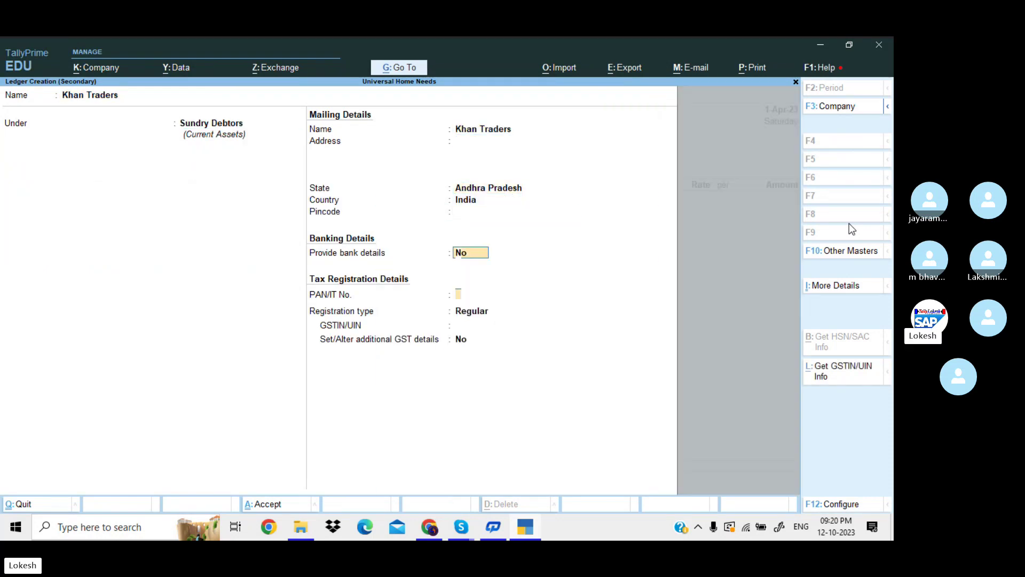
key("Return")
key("Return")
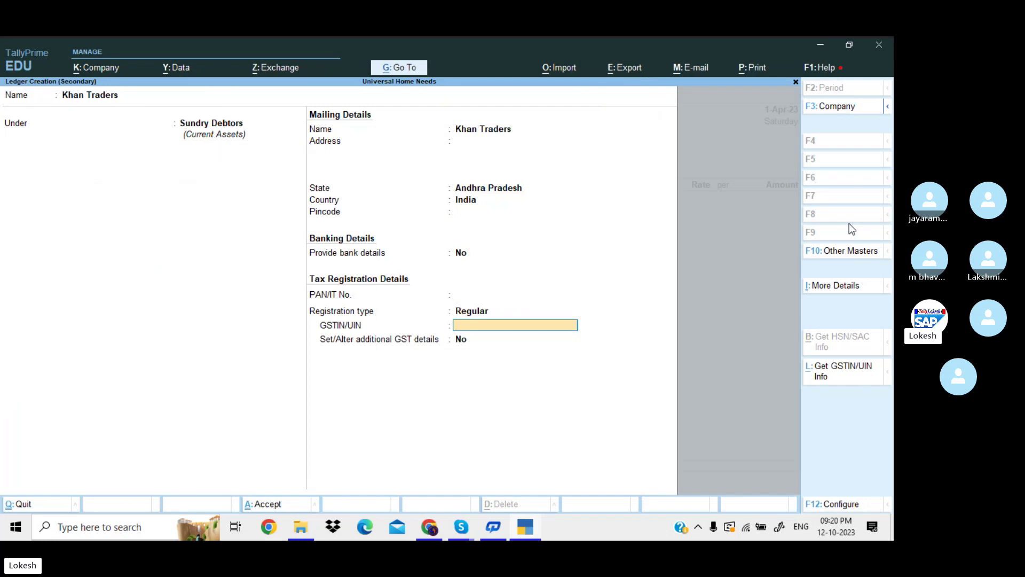
type("37")
key("Return")
key("Return")
key("Return")
key("Return")
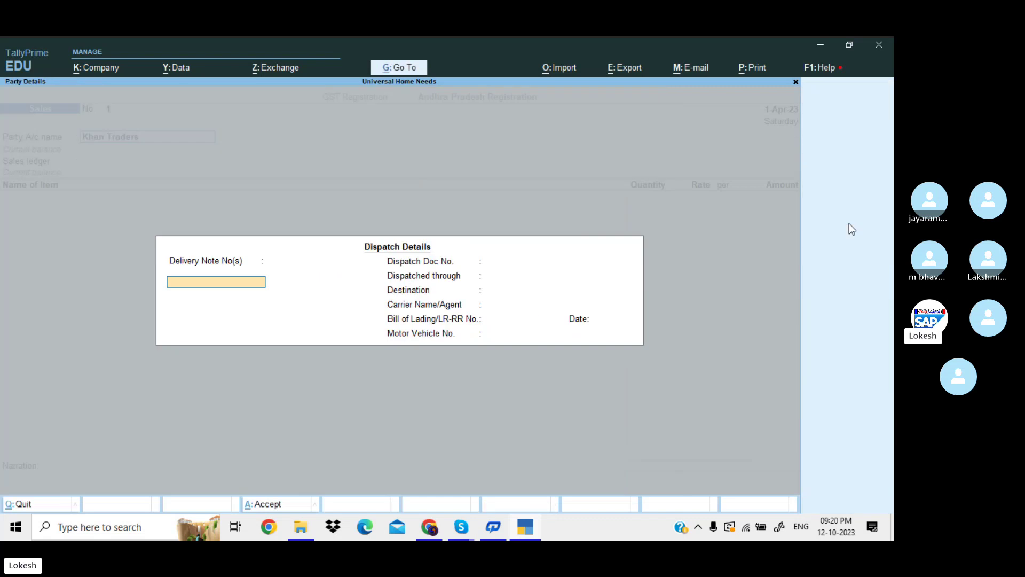
Leave the dispatch details blank and accept the default party details for Khan Traders.
key("Return")
key("Return")
key("Return")
key("Return")
key("Return")
key("Return")
key("Return")
key("Return")
key("Return")
key("Return")
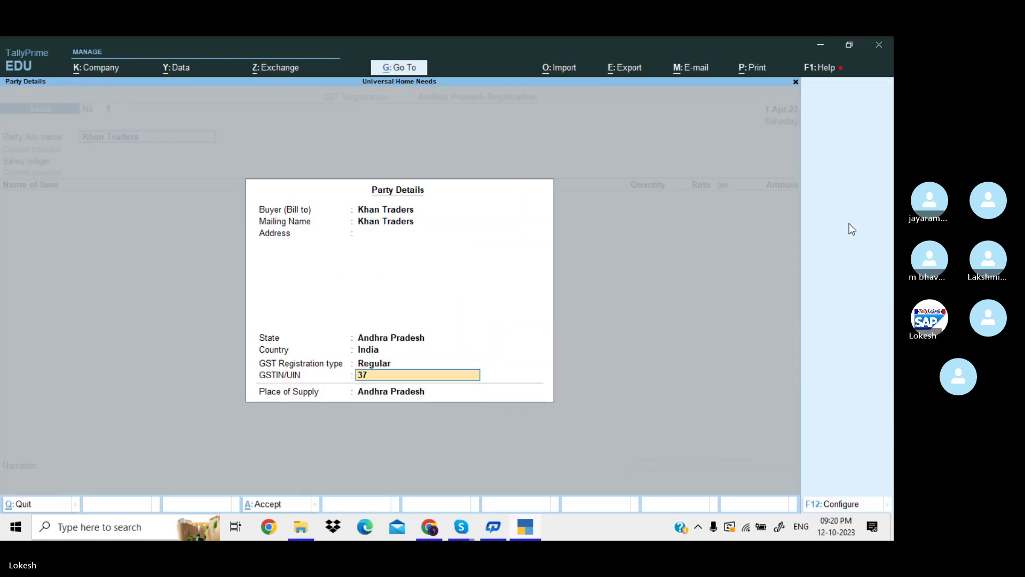
key("Return")
key("Return")
Create a ledger named Sales under Sales Accounts from the sales voucher.
key("alt+c")
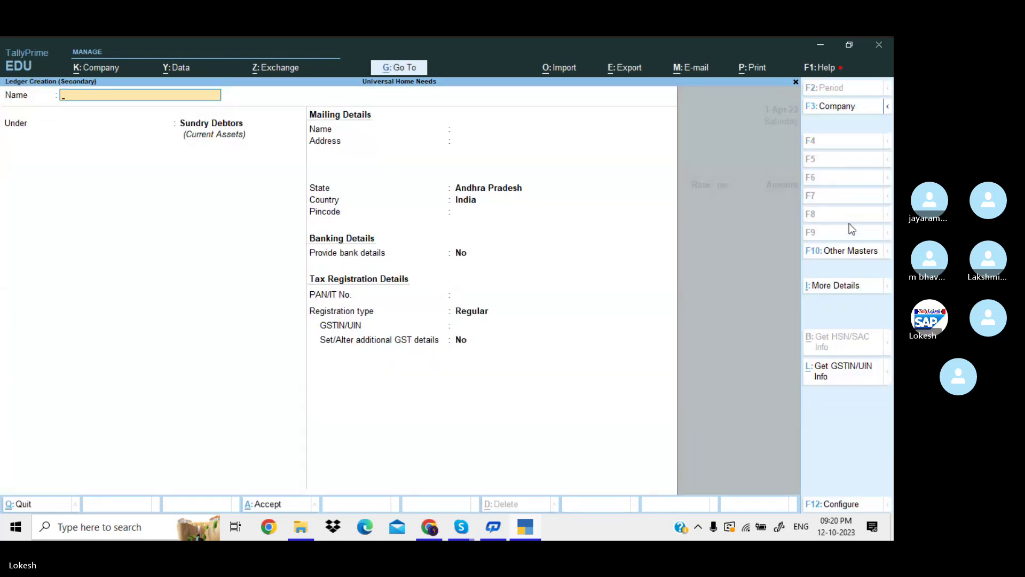
type("Sales")
key("Return")
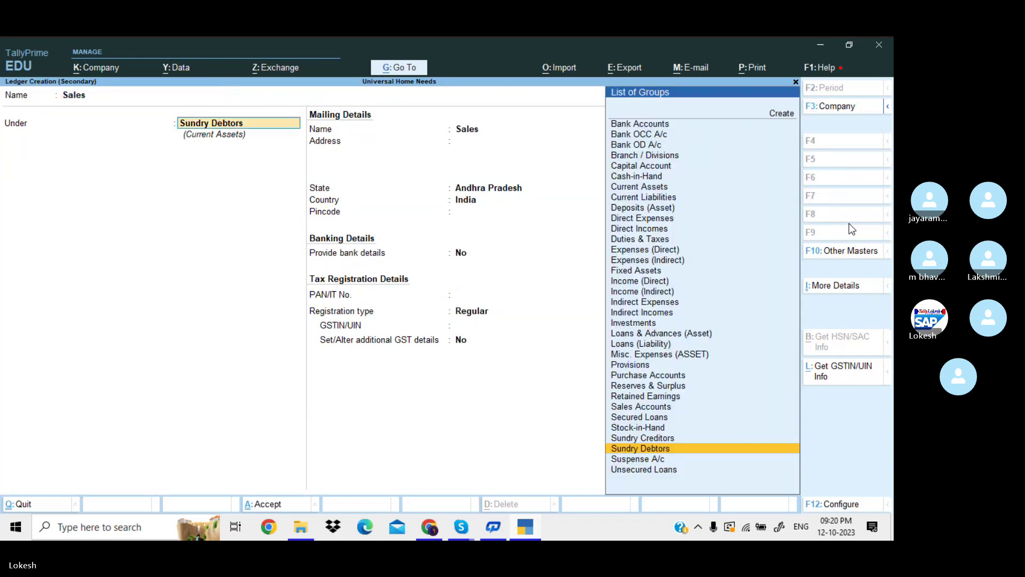
type("Sa")
key("Return")
Keep the Sales ledger's default HSN/SAC and GST rate settings, set its type of supply to Goods, and save it.
key("Return")
key("Return")
key("Return")
key("Return")
key("Return")
key("Return")
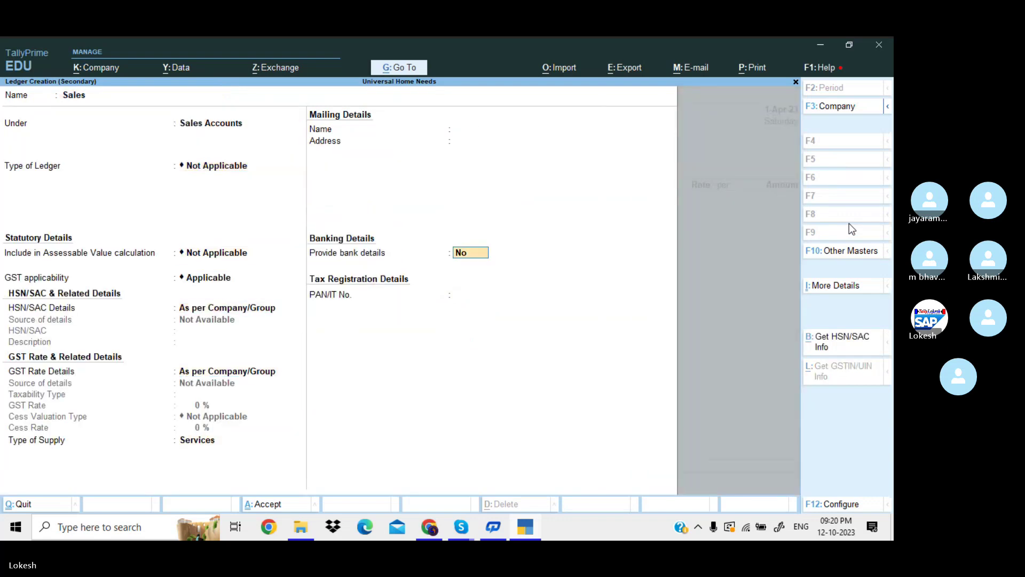
key("BackSpace")
key("Up")
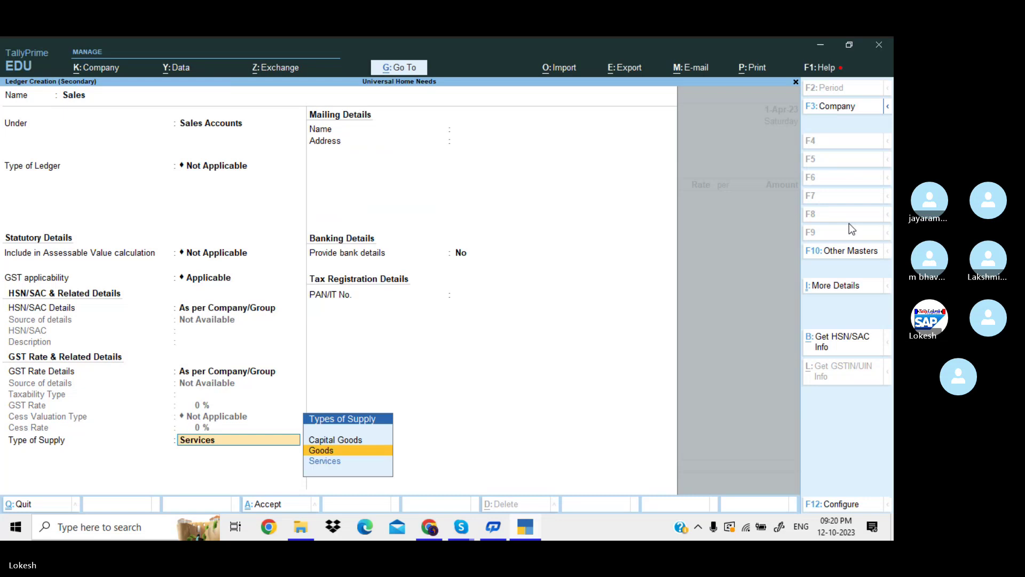
key("Return")
key("ctrl+a")
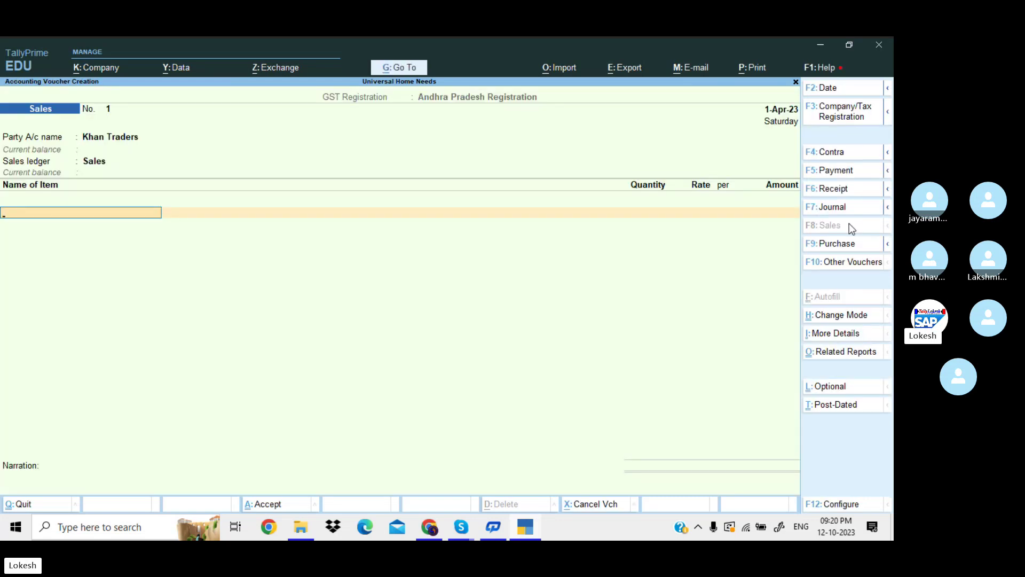
Add Crompton to the sales voucher, allocating 50 nos at rate 400 from batch 985445.
type("cr")
key("Return")
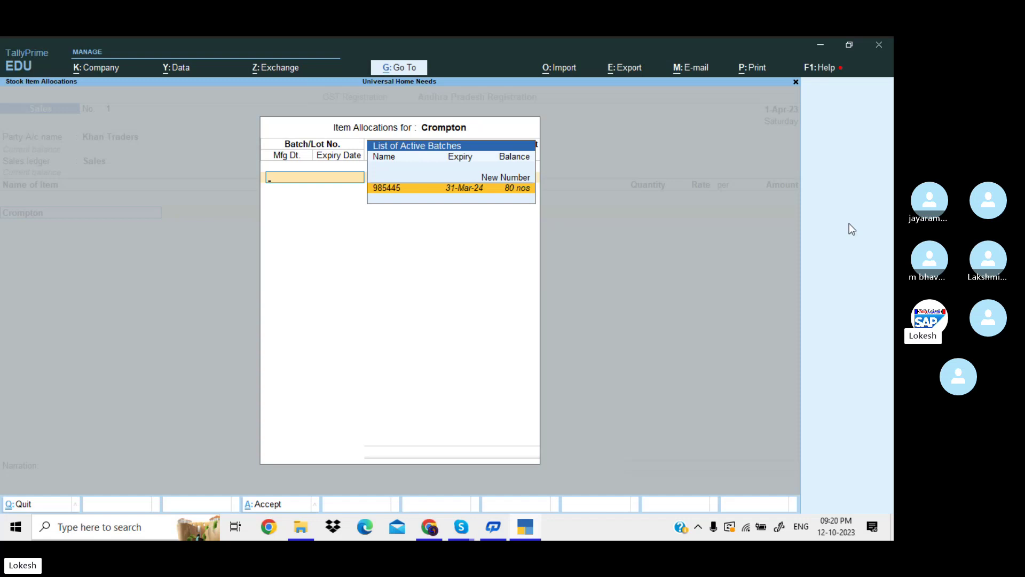
key("Return")
type("50")
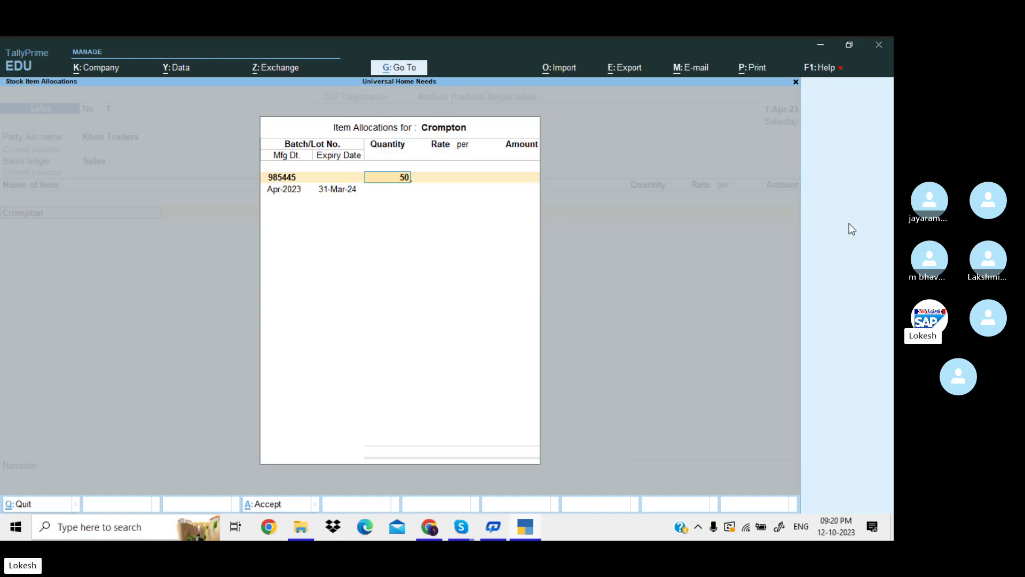
key("Return")
type("400")
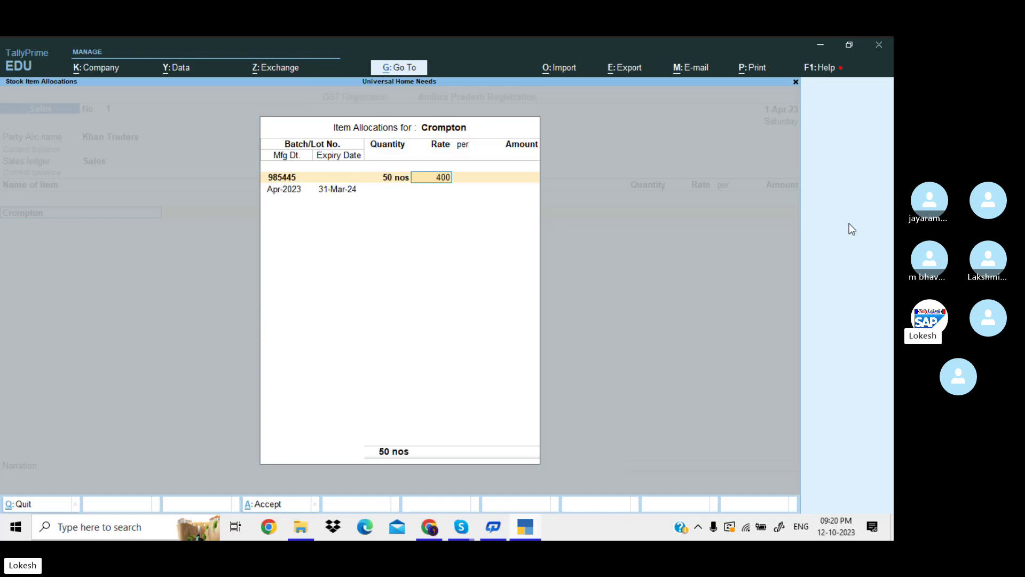
key("Return")
key("Return")
key("Return")
key("Return")
key("Return")
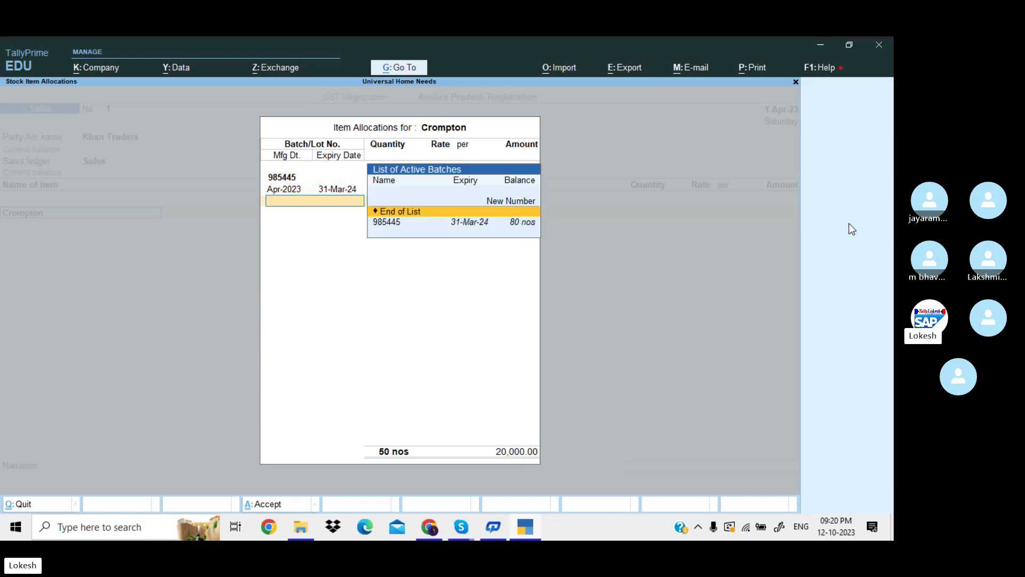
key("Return")
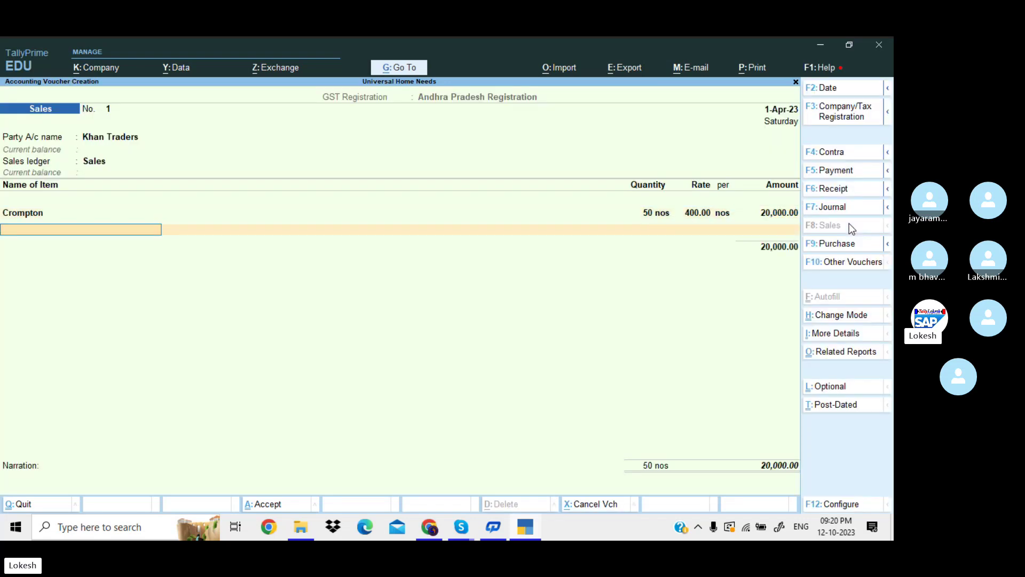
Add Usha Fan to the sales voucher, allocating 25 nos at rate 12,000 from batch 987455.
type("u")
key("Return")
key("Return")
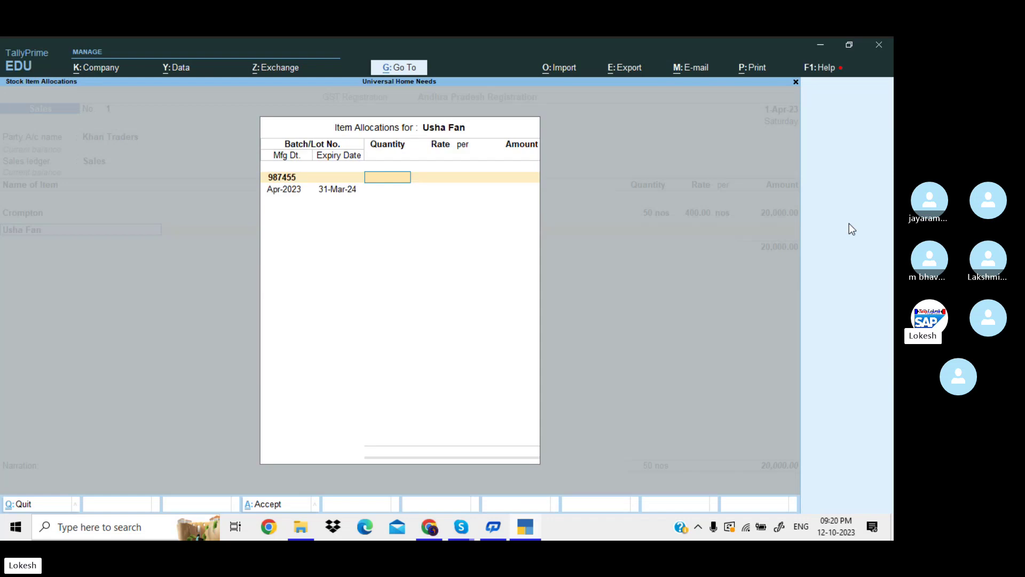
type("25")
key("Return")
type("1")
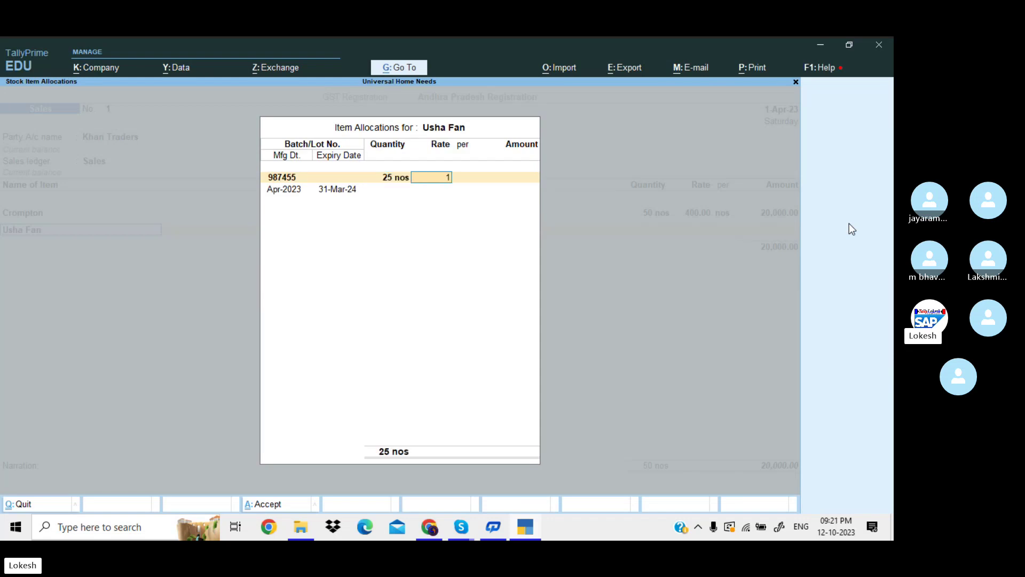
type("2,000")
key("Return")
key("Return")
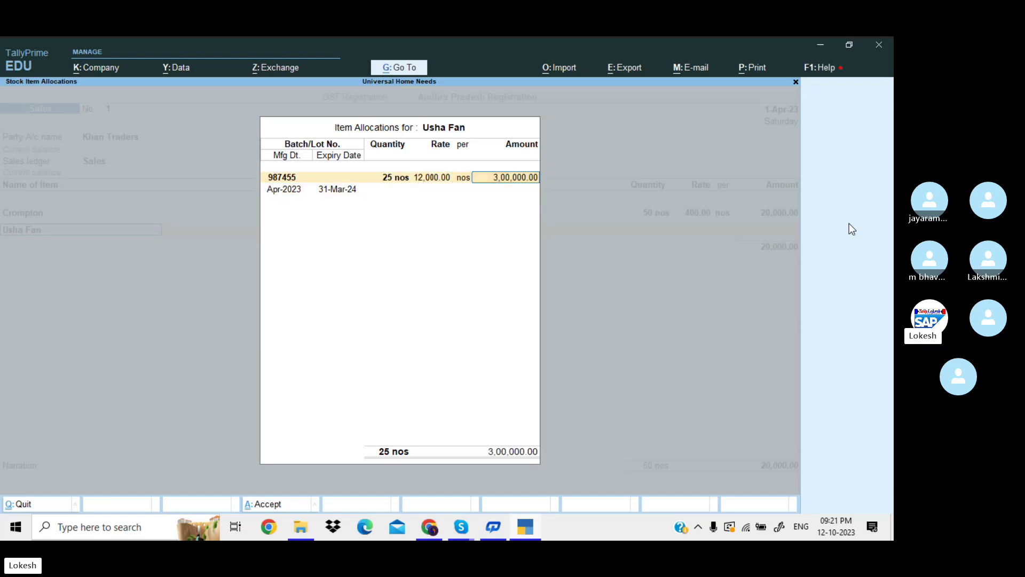
Correct Usha Fan's rate to 1200 and finish its batch allocation.
key("BackSpace")
type("1200")
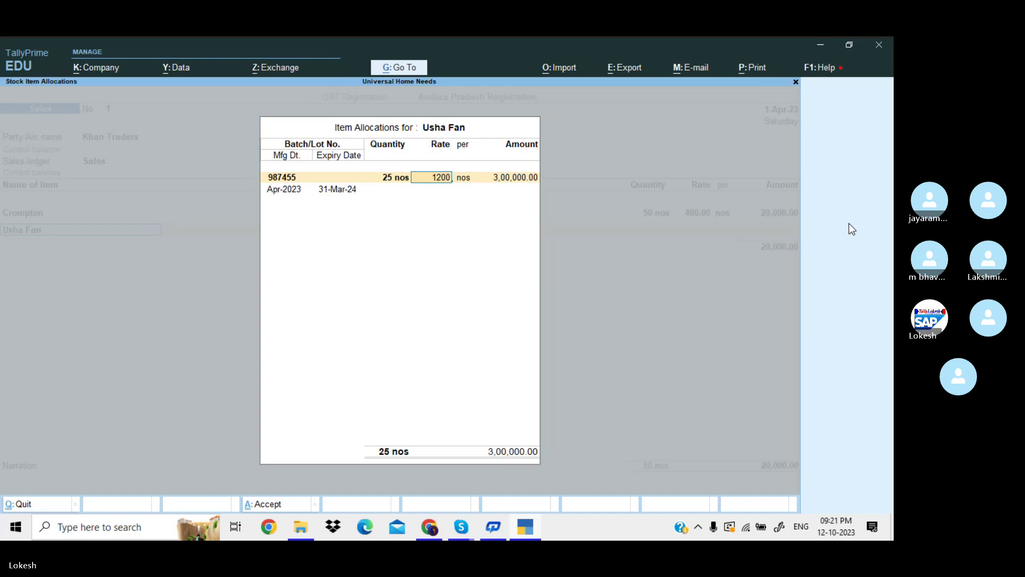
key("Return")
key("Return")
key("Return")
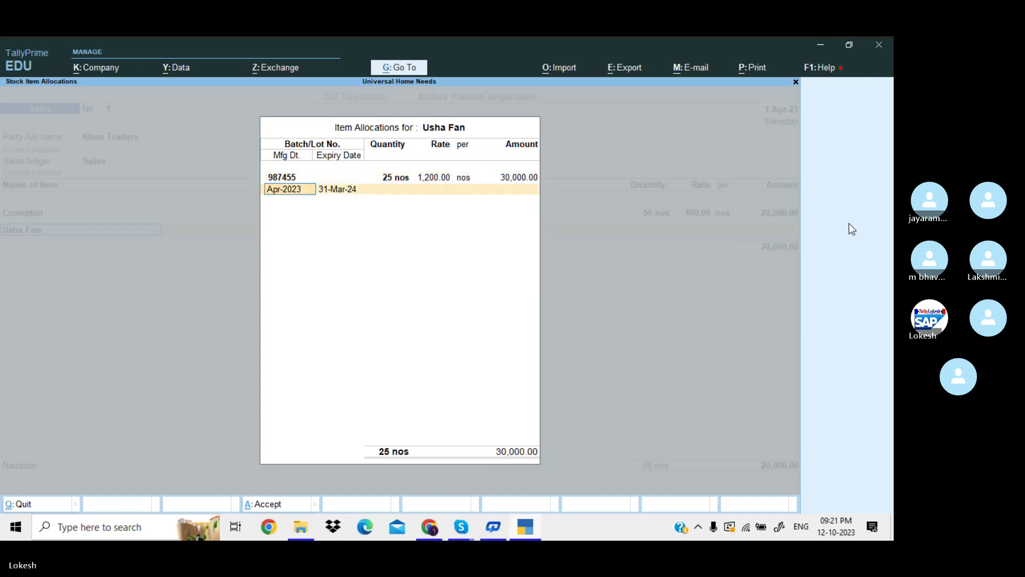
key("Return")
key("Return")
key("Return")
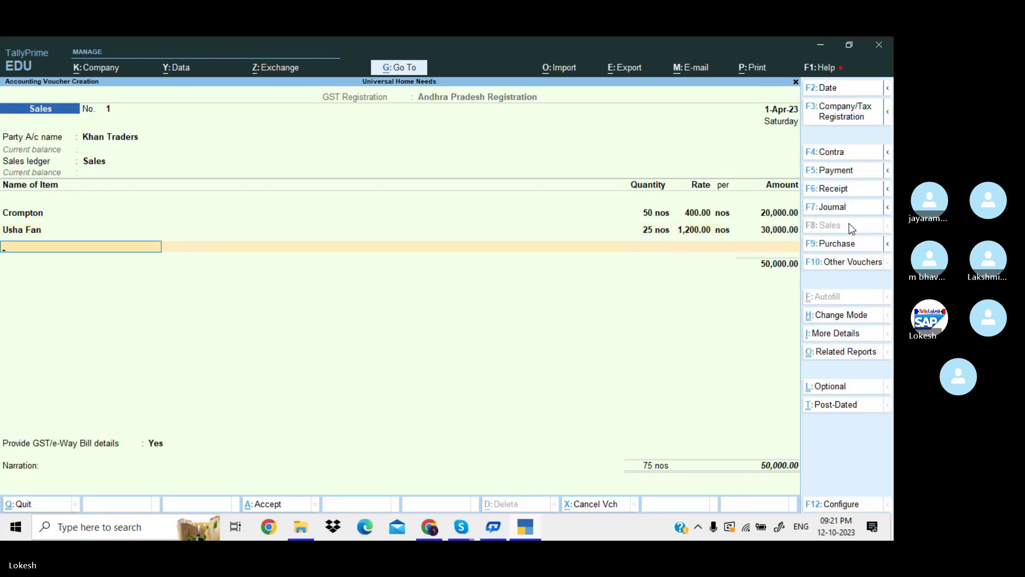
Add Sony Classic to the sales voucher, allocating 45 nos at rate 500 from batch 654124.
type("s")
key("Return")
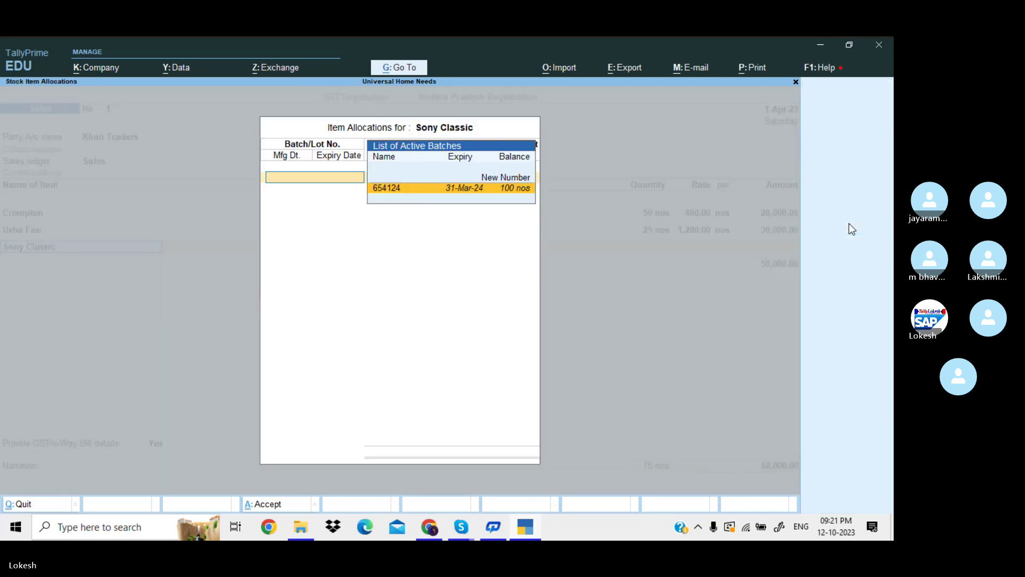
key("Return")
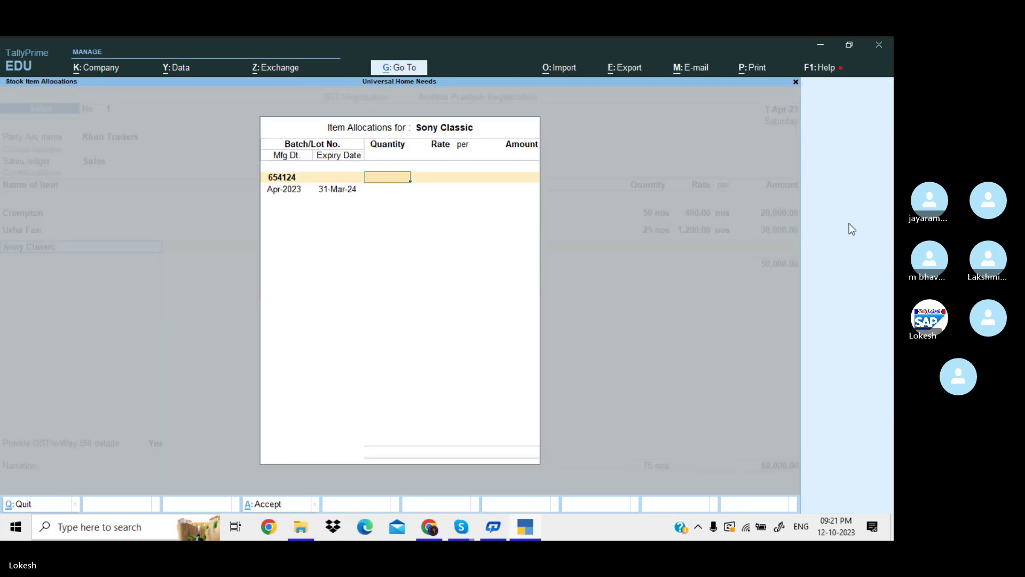
type("45")
key("Return")
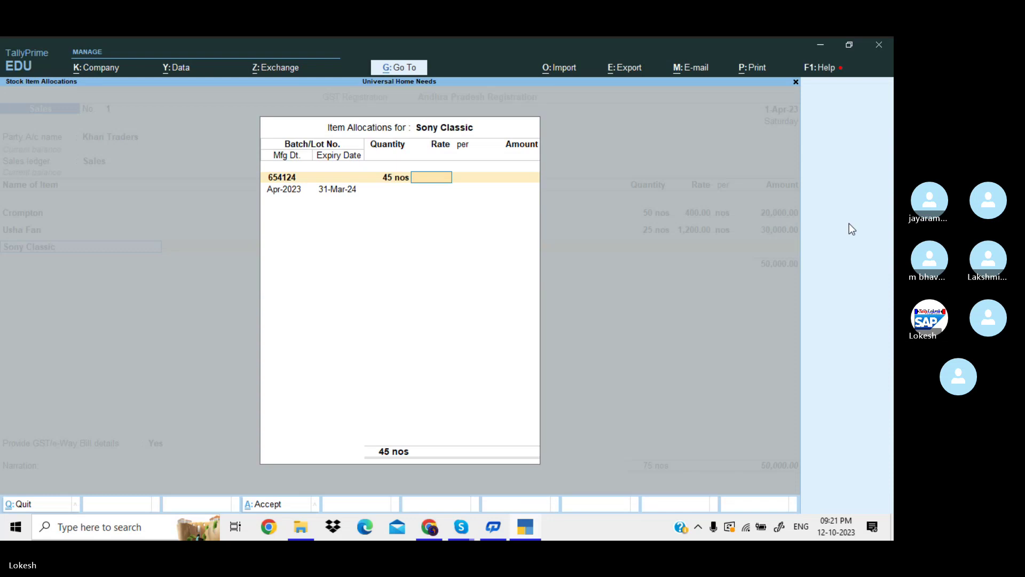
type("500")
key("Return")
key("Return")
key("Return")
key("Return")
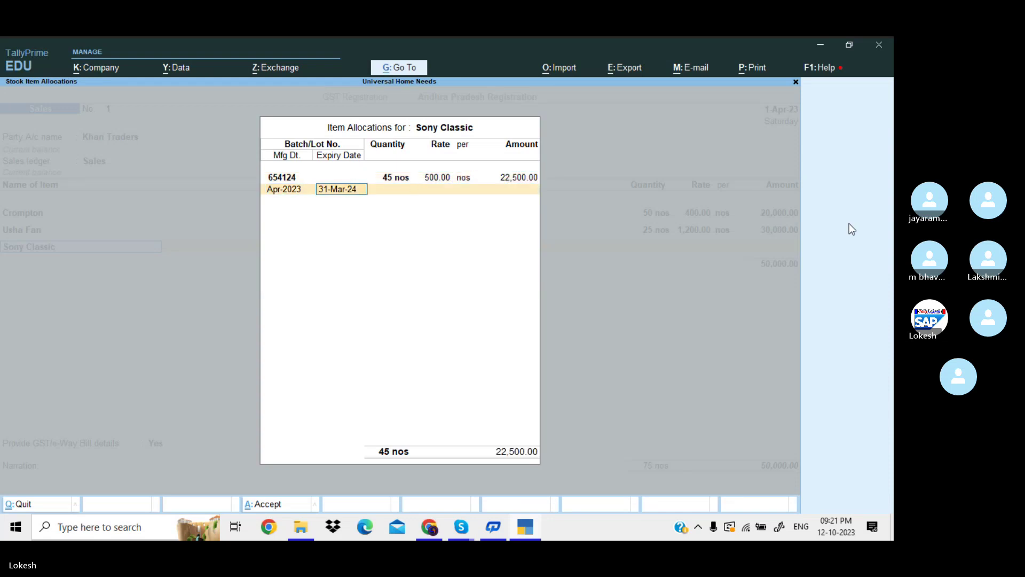
key("Return")
key("Return")
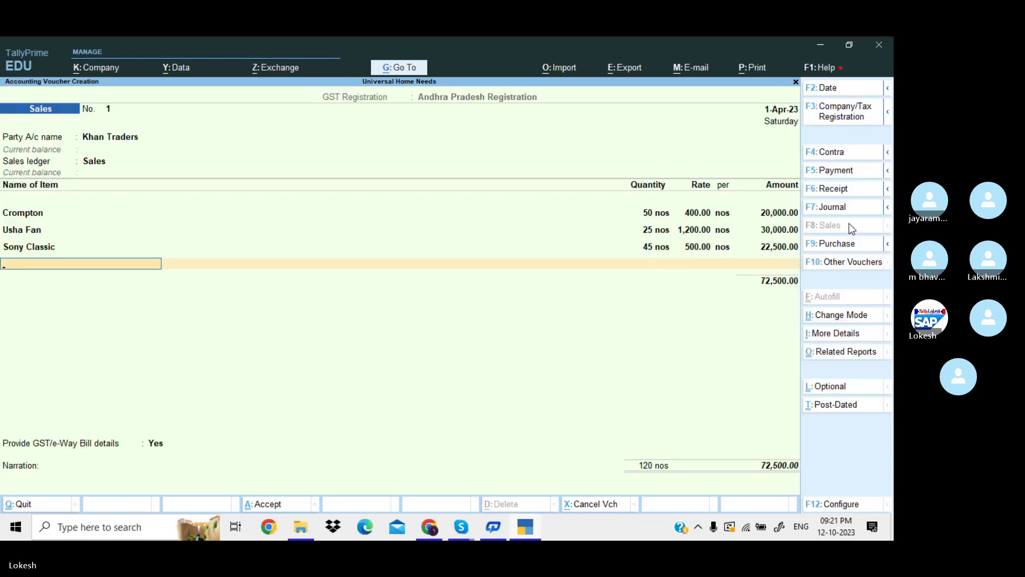
Add Bluetooth to the sales voucher, allocating 15 nos at rate 300 from batch 852312, and end the item list.
type("b")
key("Return")
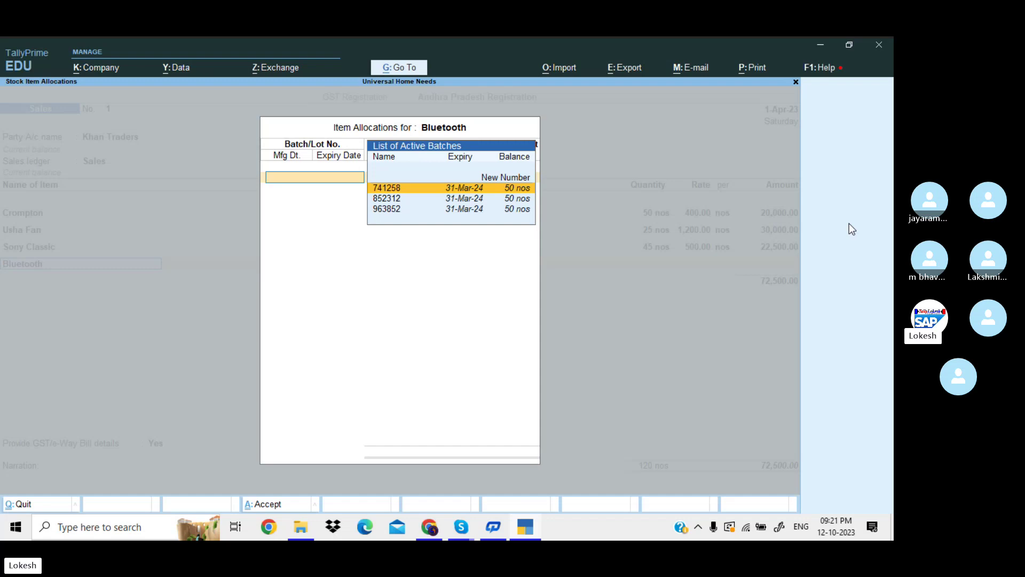
key("Down")
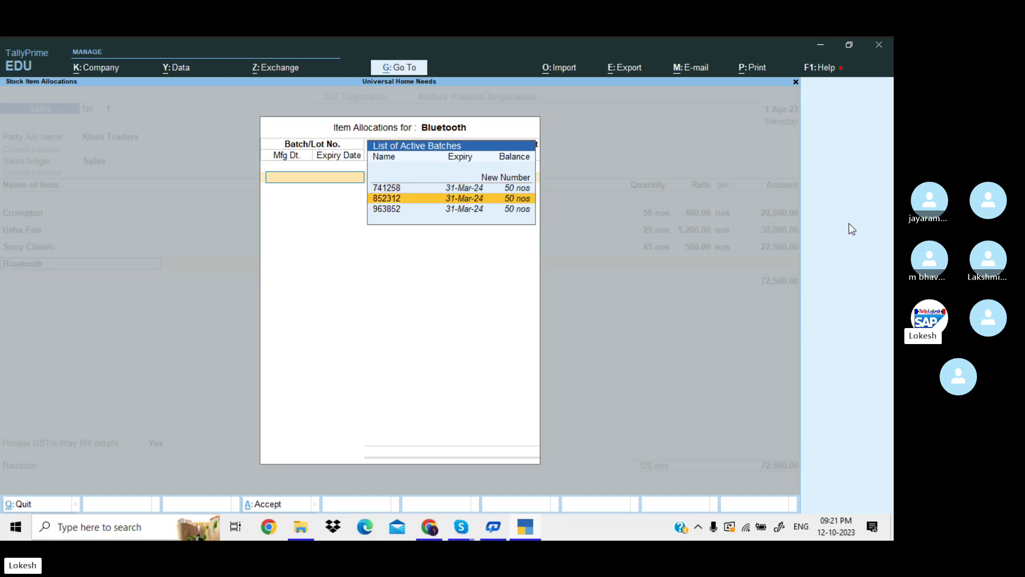
key("Return")
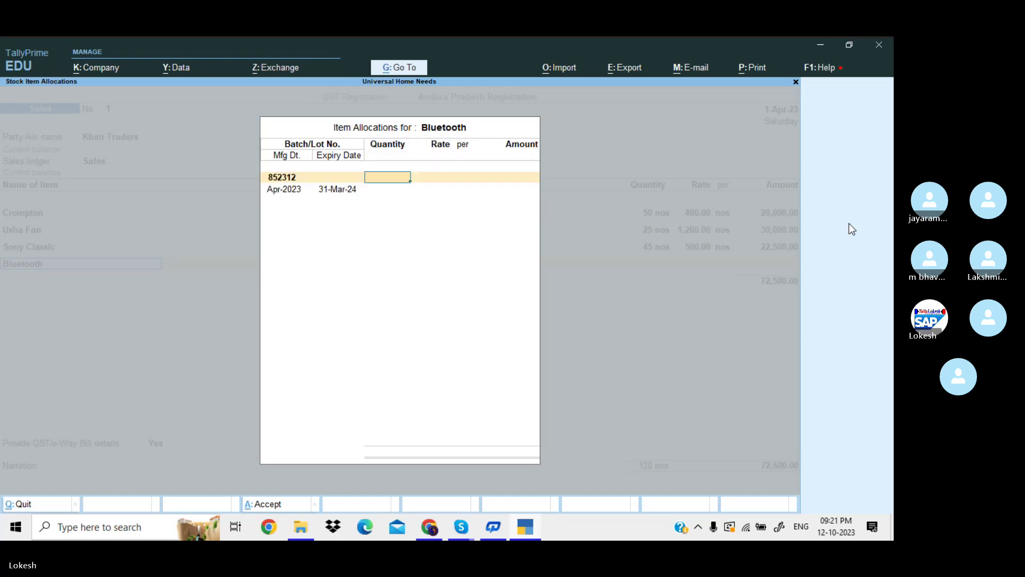
type("15")
key("Return")
type("300")
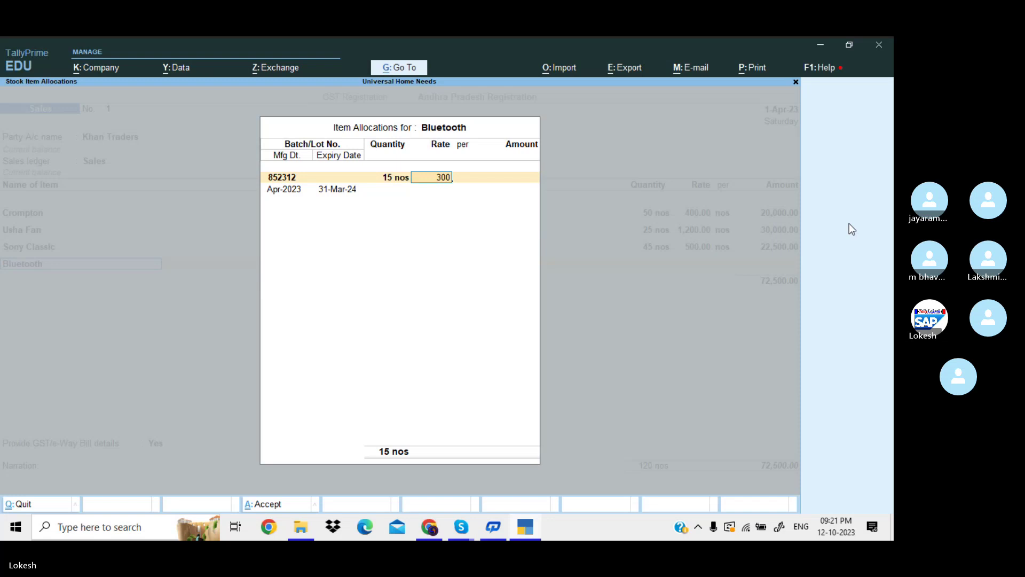
key("Return")
key("Return")
key("Return")
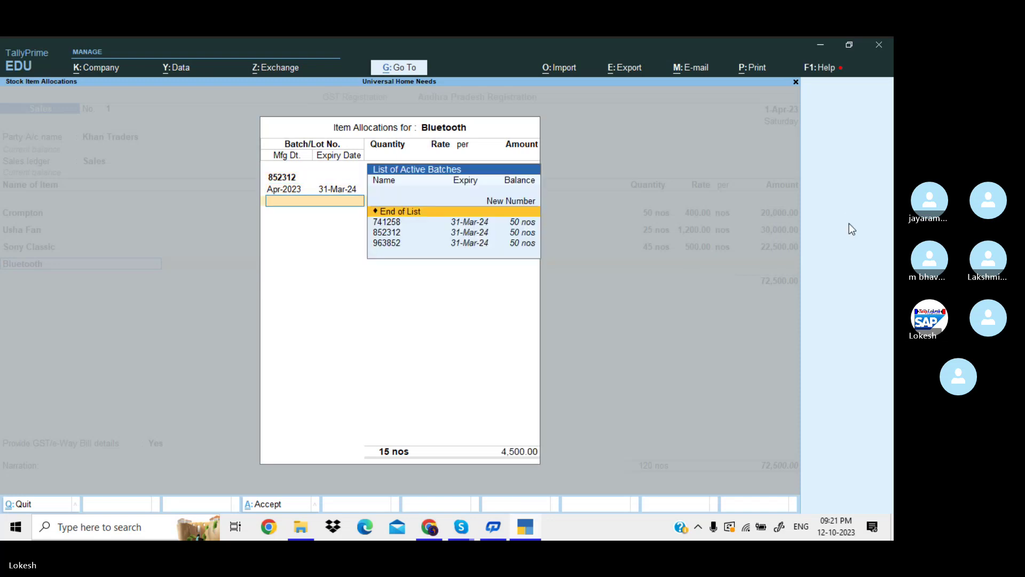
key("Return")
key("Return")
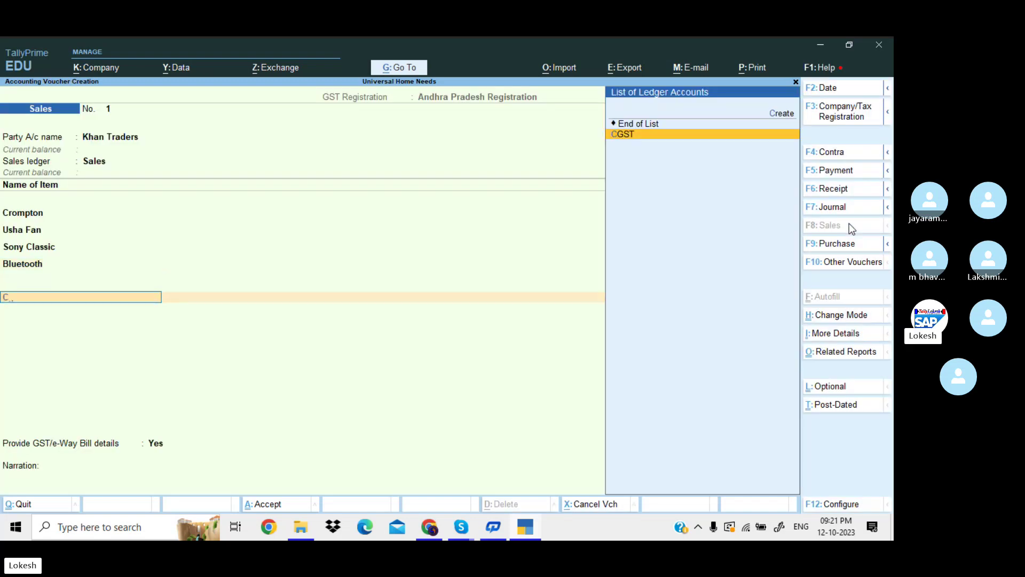
Add the CGST and SGST ledgers to the sales voucher with their calculated tax amounts.
key("Return")
key("Return")
key("Return")
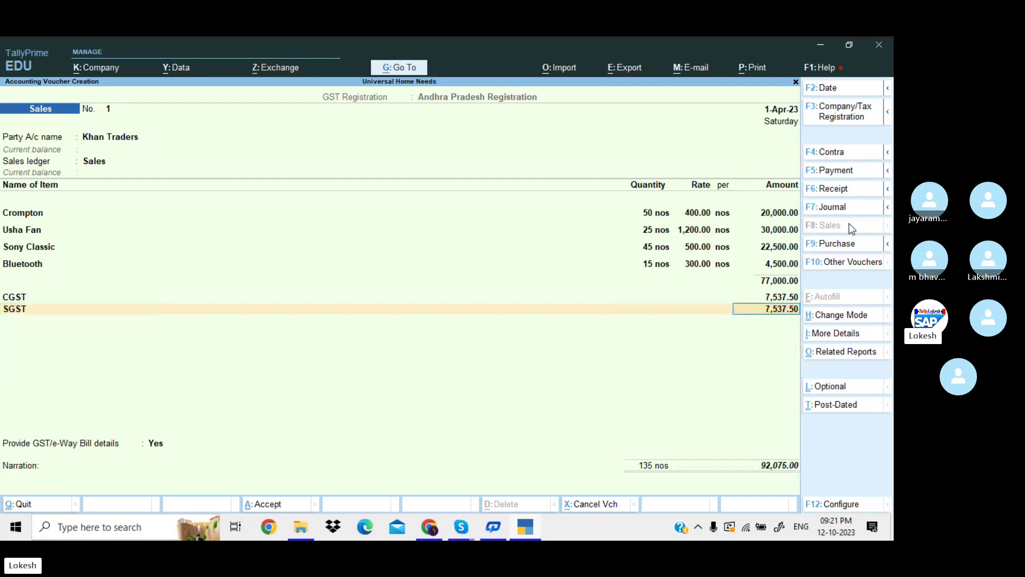
key("Return")
Set the GST/e-Way Bill details option to No, save the sales voucher without a narration, and decline e-Way Bill generation.
key("Up")
key("Return")
key("Return")
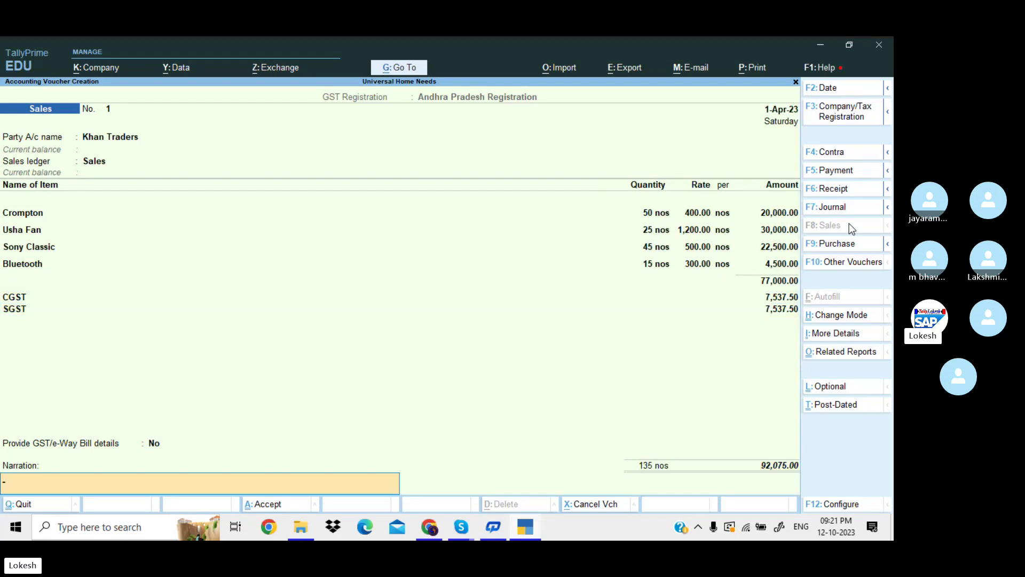
key("Return")
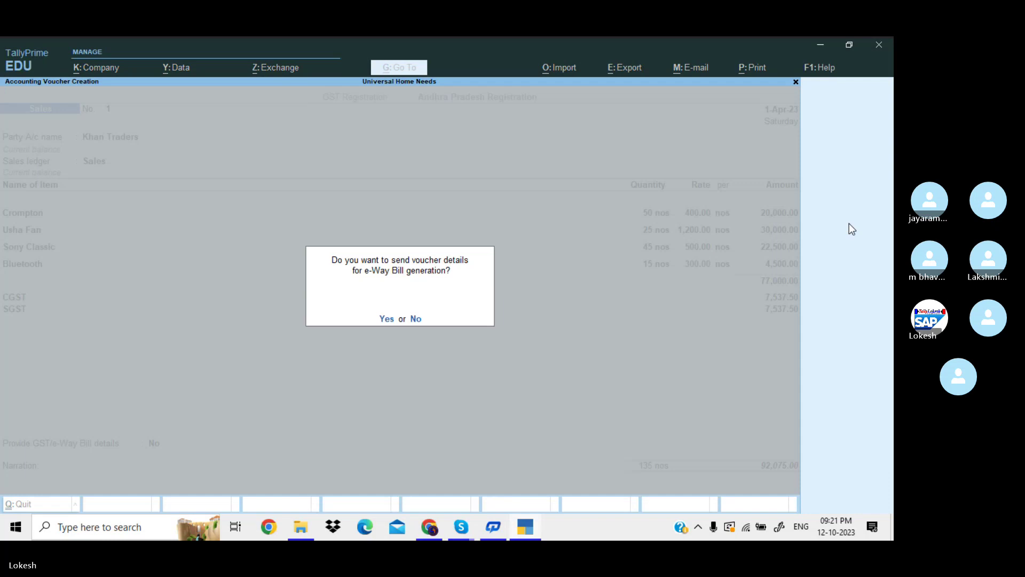
key("n")
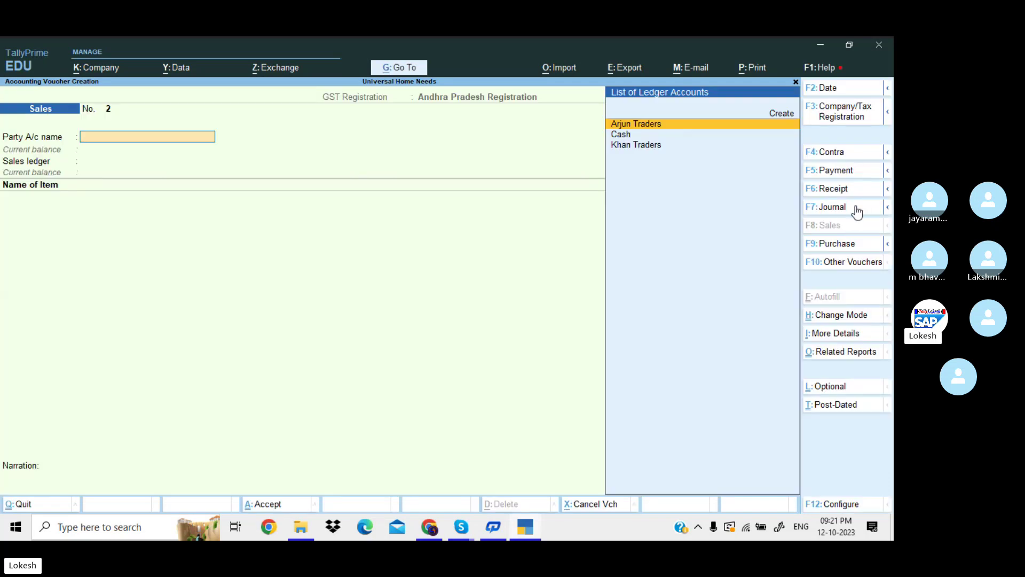
Start a receipt voucher and credit Khan Traders with 35,000.
left_click(864, 189)
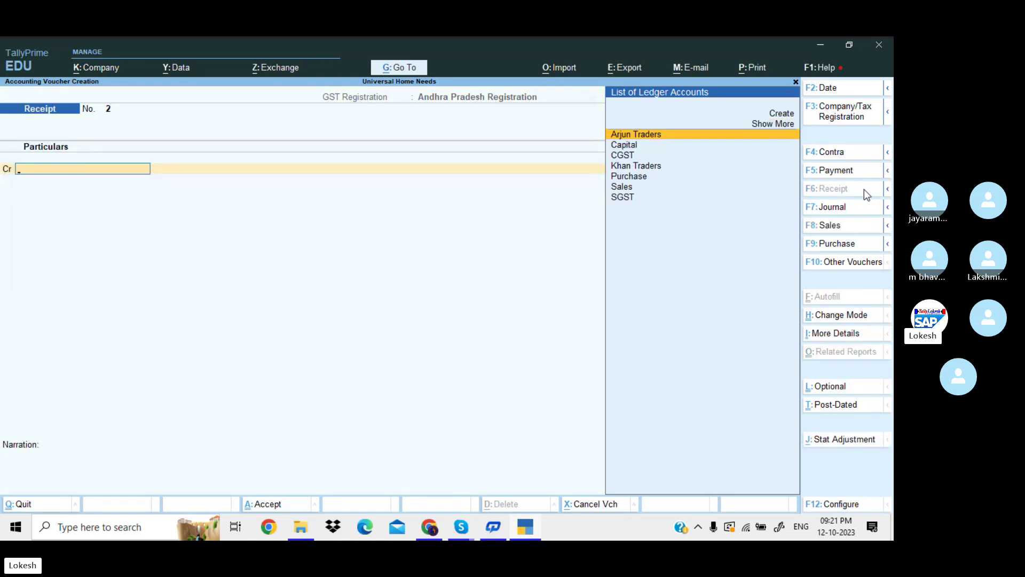
key("Down")
key("Down")
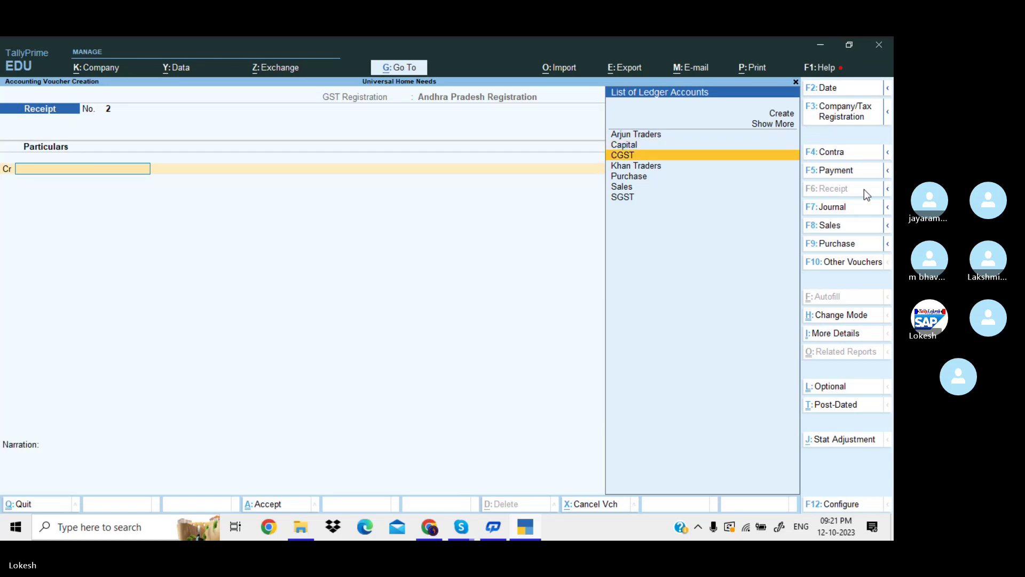
key("Down")
key("Return")
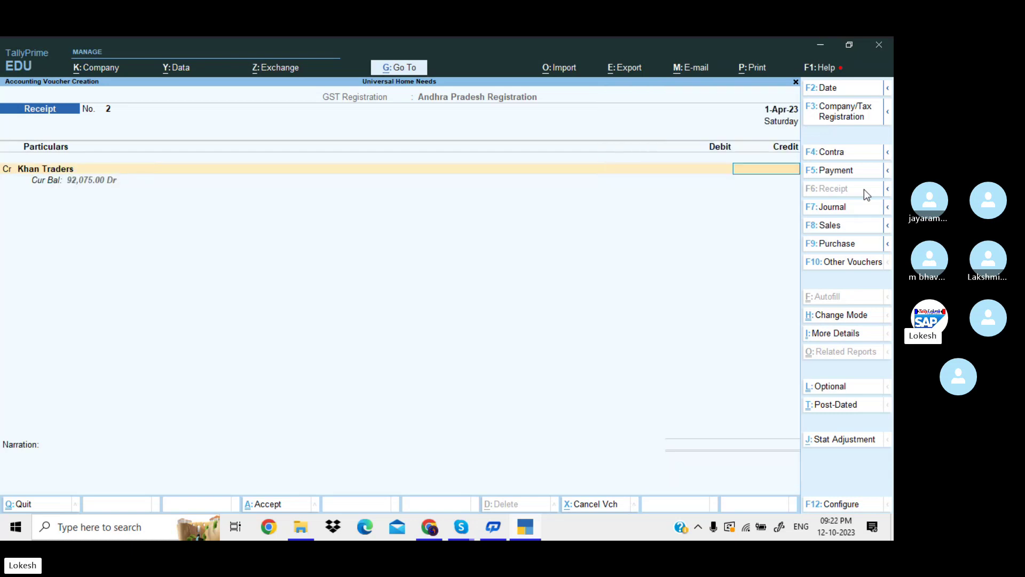
type("35000")
key("Return")
Debit Cash for the full receipt amount and save the receipt voucher without a narration.
key("Down")
key("Down")
key("Return")
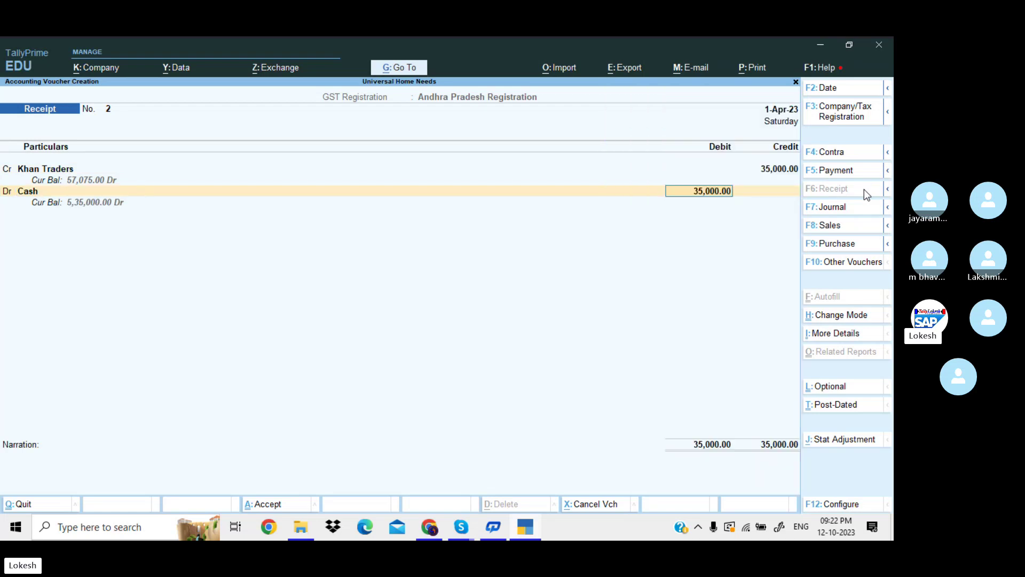
key("Return")
key("Return")
key("Return")
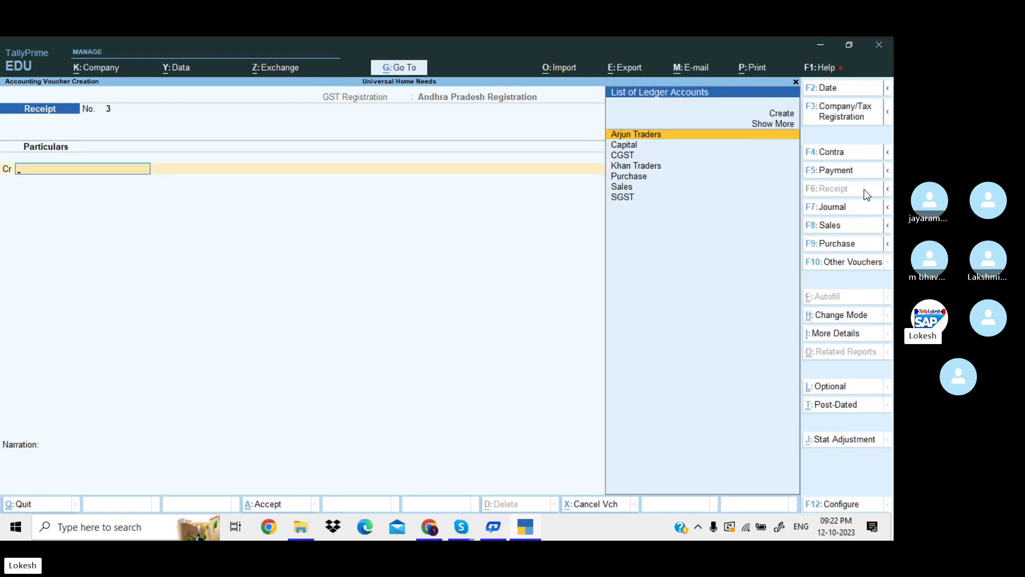
Record and save a payment voucher debiting Arjun Traders 50,000 and crediting Cash.
left_click(851, 174)
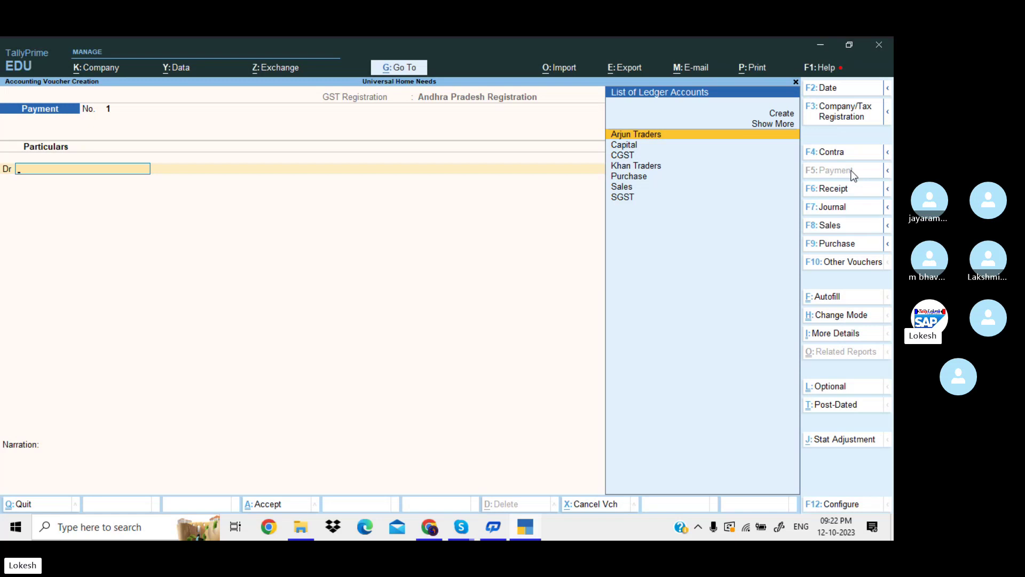
key("Return")
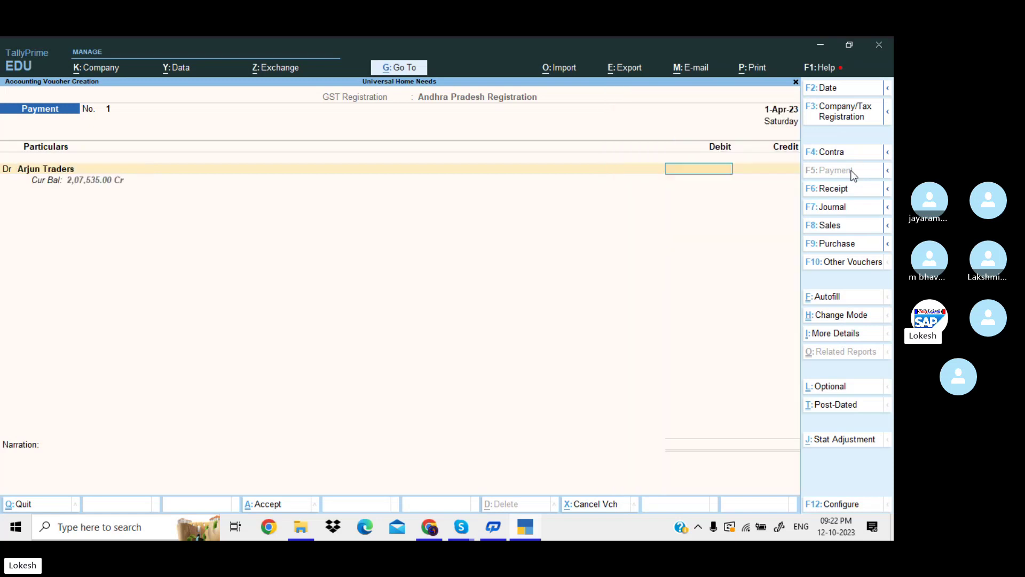
type("50000")
key("Return")
key("Down")
key("Down")
key("Return")
key("Return")
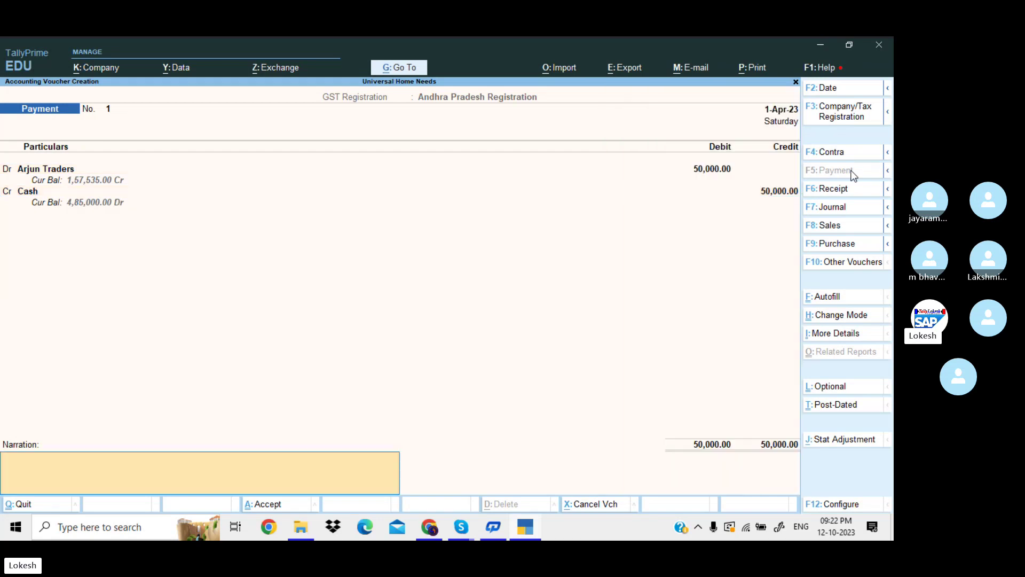
key("Return")
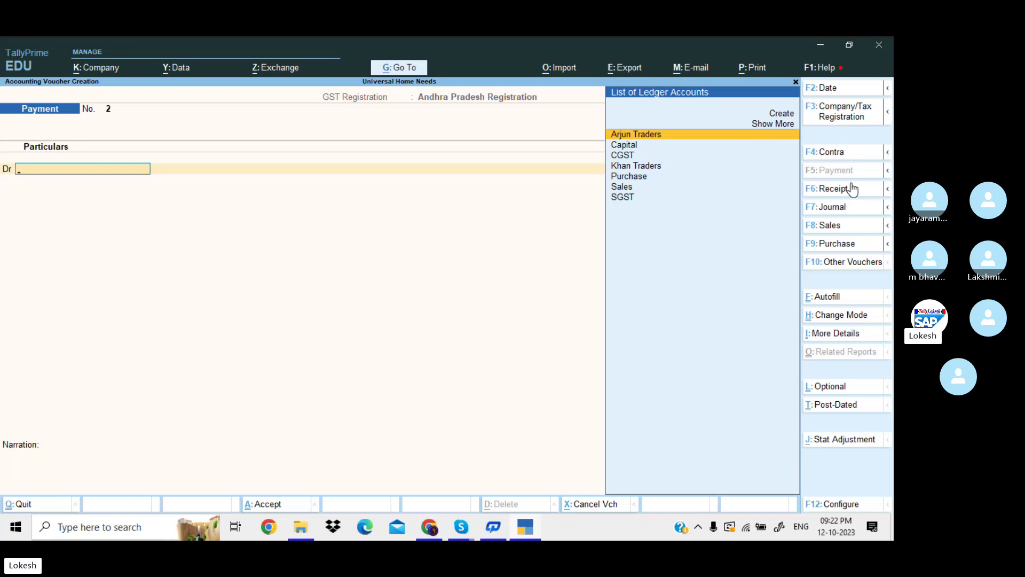
Create a ledger named Computer under Fixed Assets from the new payment voucher and save it.
key("alt")
key("alt+c")
type("Com")
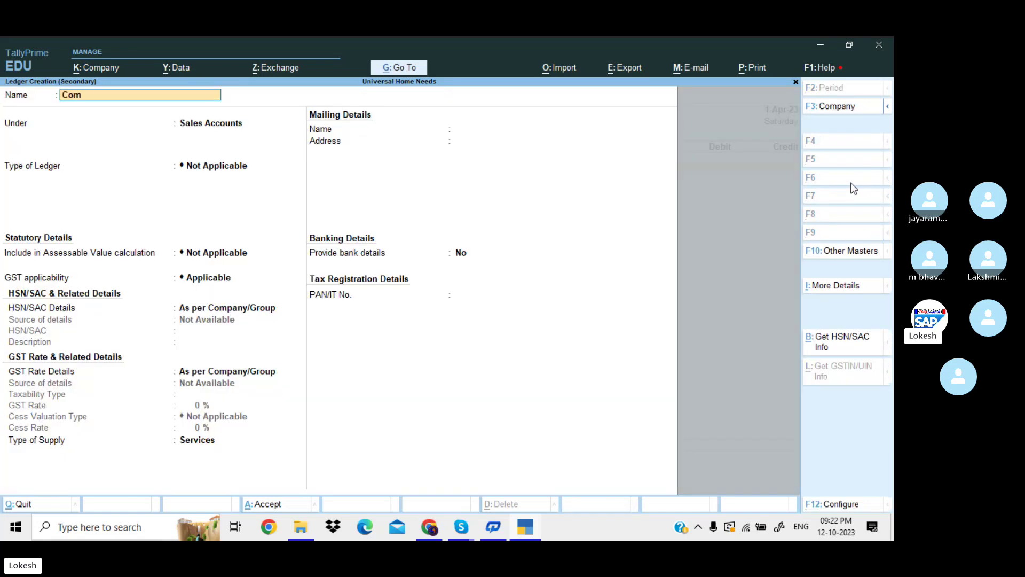
type("puter")
key("Return")
type("fix")
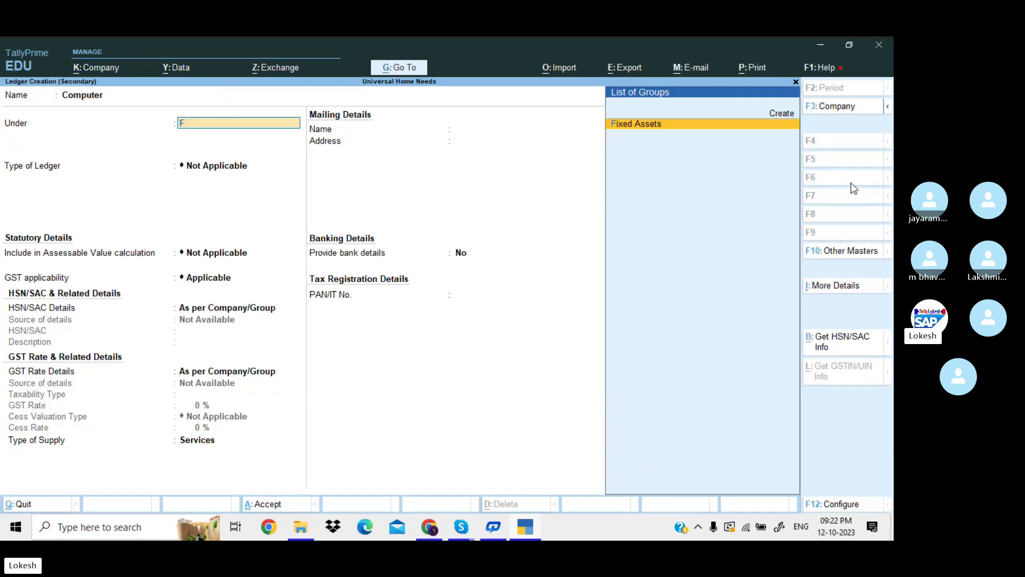
key("Return")
key("ctrl+a")
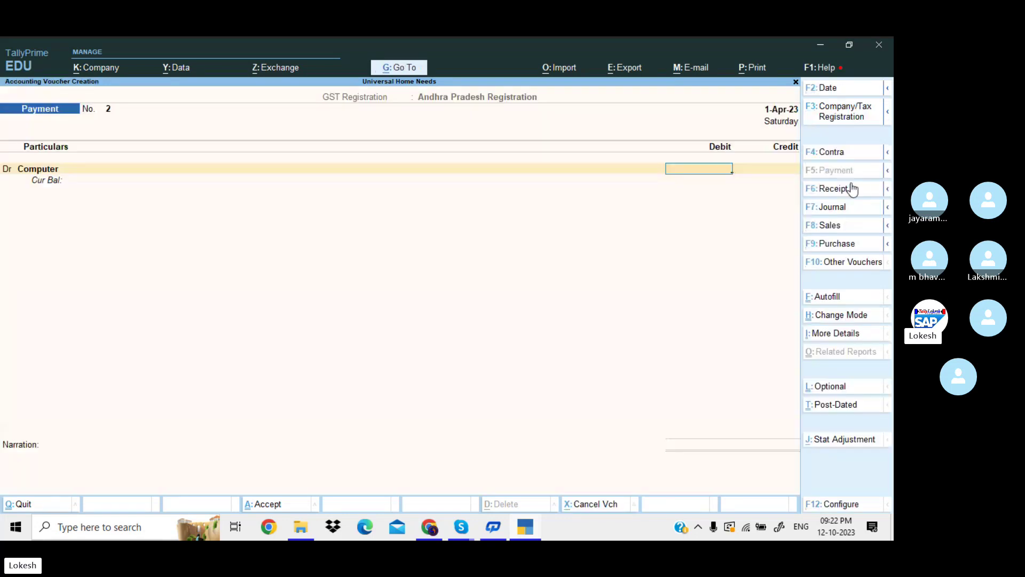
Debit Computer with 35,000, credit Cash, and save the payment voucher.
type("35000")
key("Return")
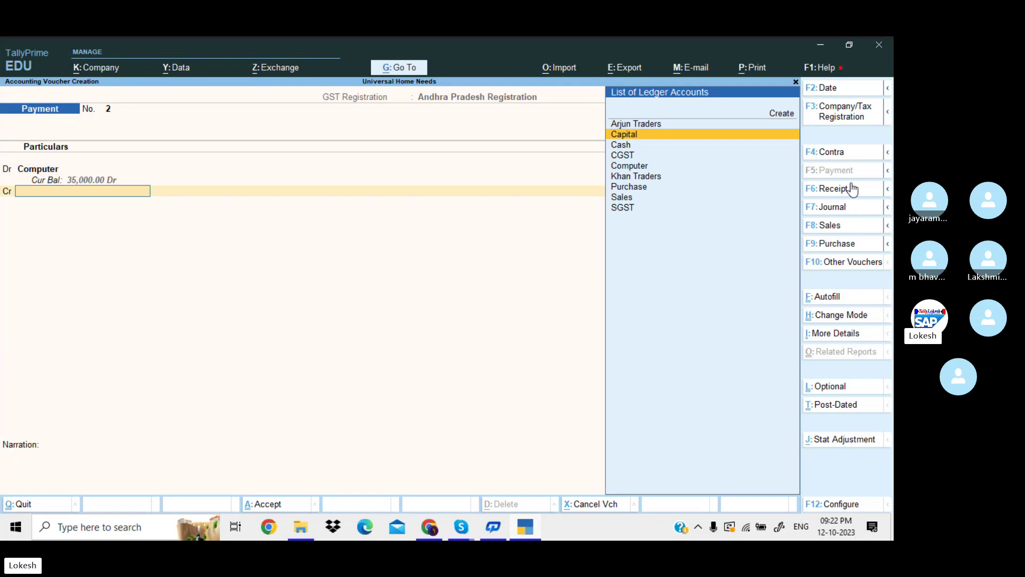
key("Down")
key("Return")
key("Return")
key("Return")
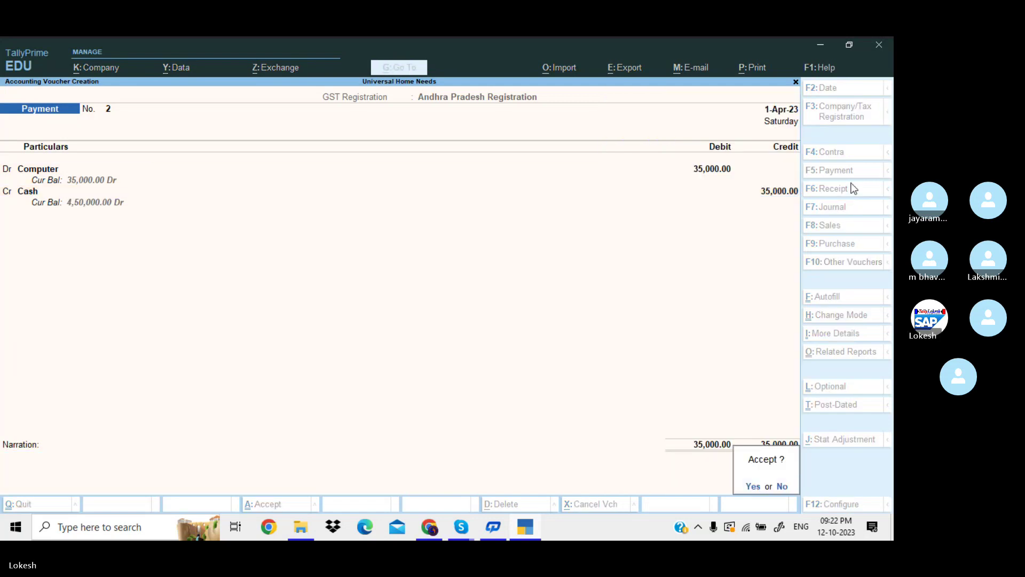
key("Return")
Create a ledger named Godown Rent under Direct Expenses from the next payment voucher and save it.
key("alt+c")
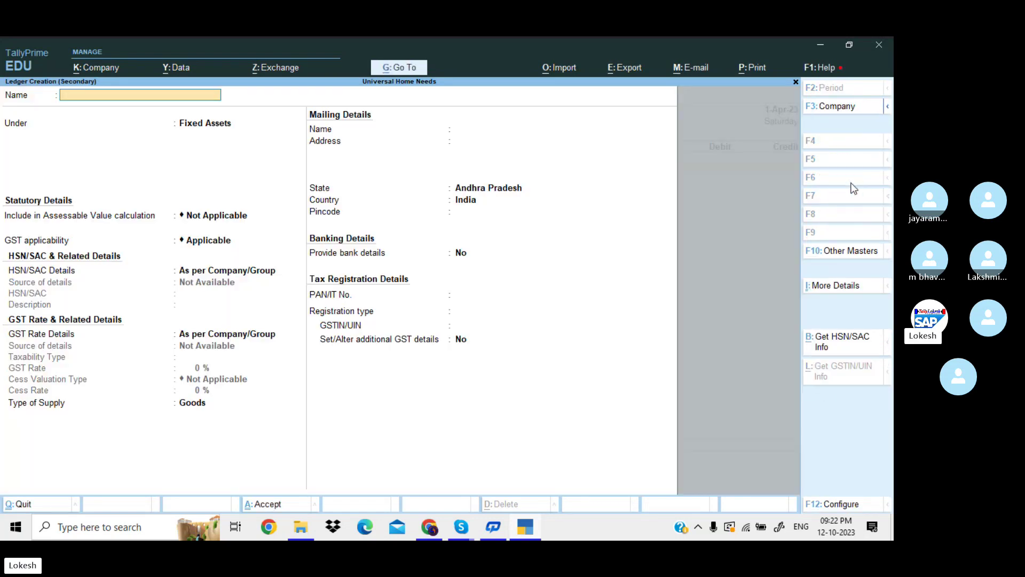
type("Godown Rent")
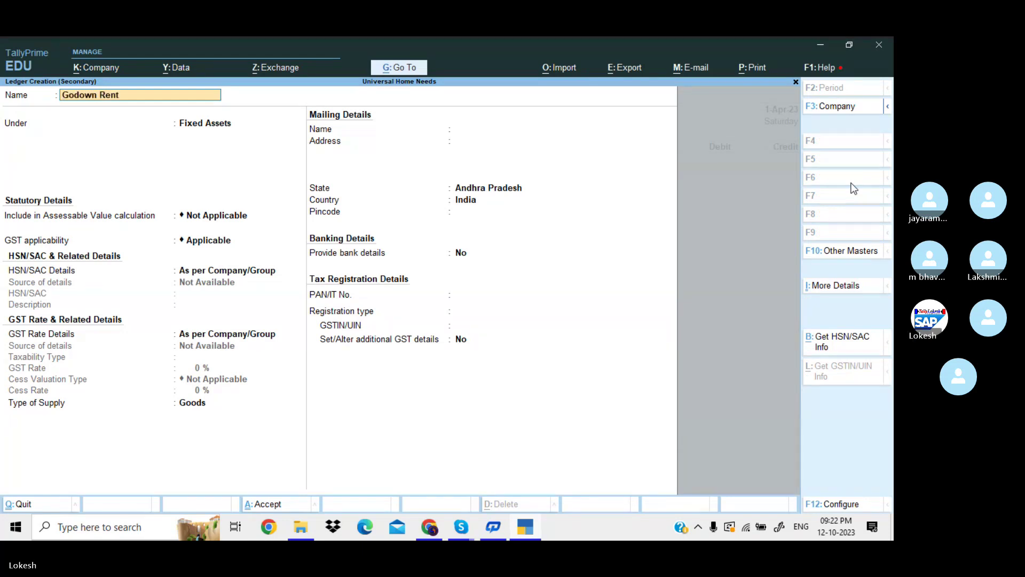
key("Return")
type("dir")
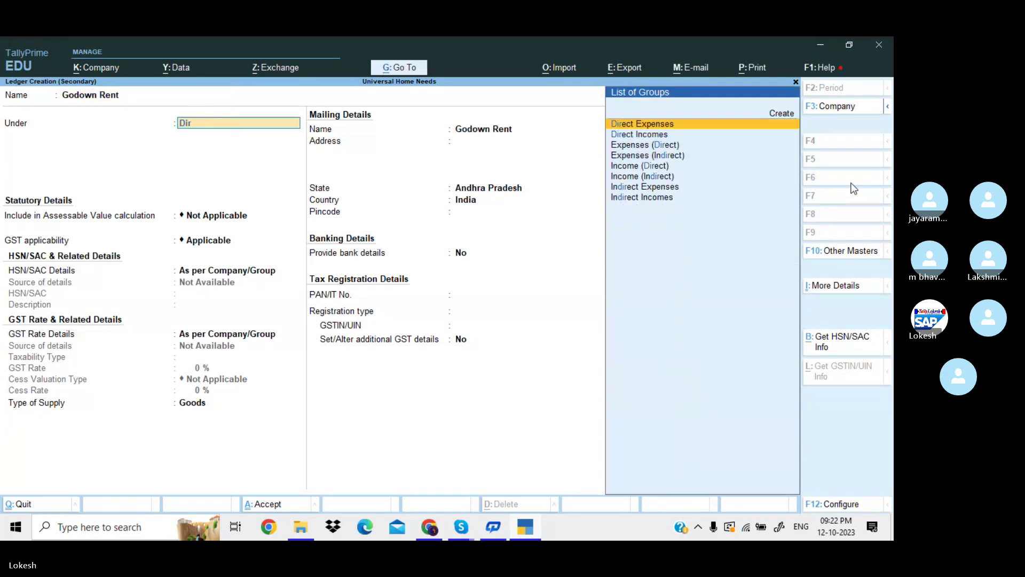
key("Return")
key("ctrl+a")
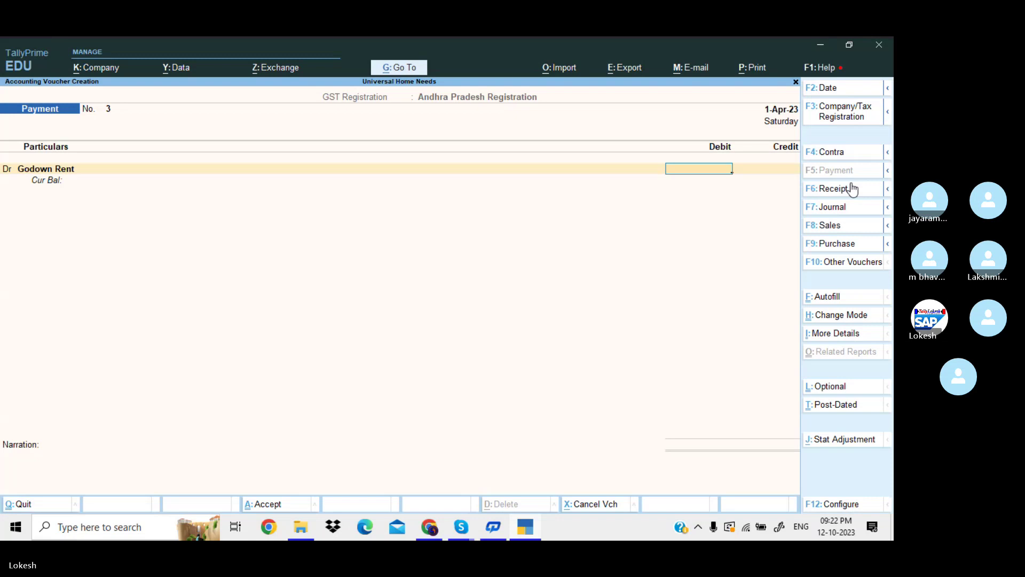
Debit Godown Rent with 1,500, credit Cash, and save the payment voucher.
type("1500")
key("Return")
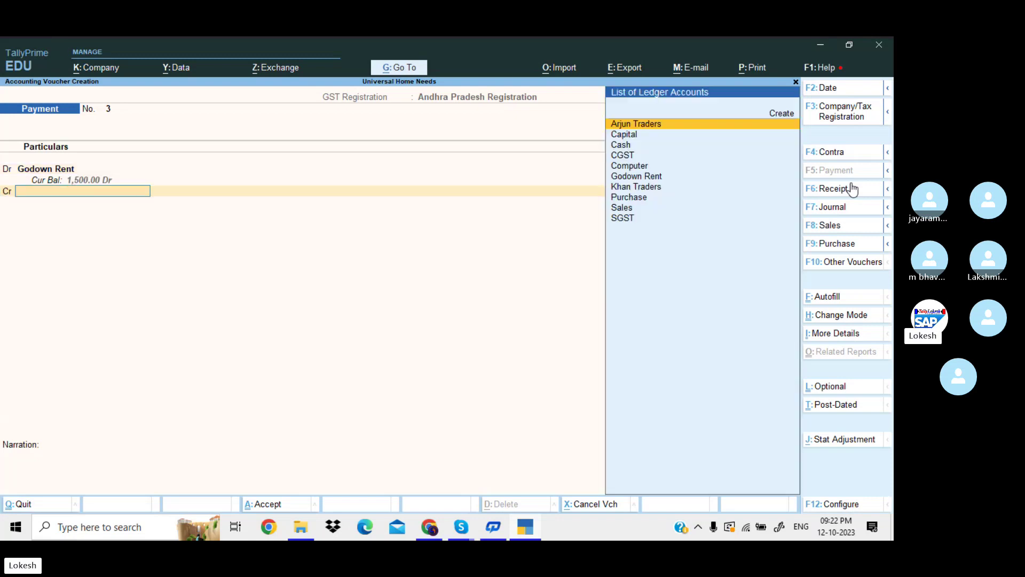
type("cash")
key("Return")
key("Return")
key("Return")
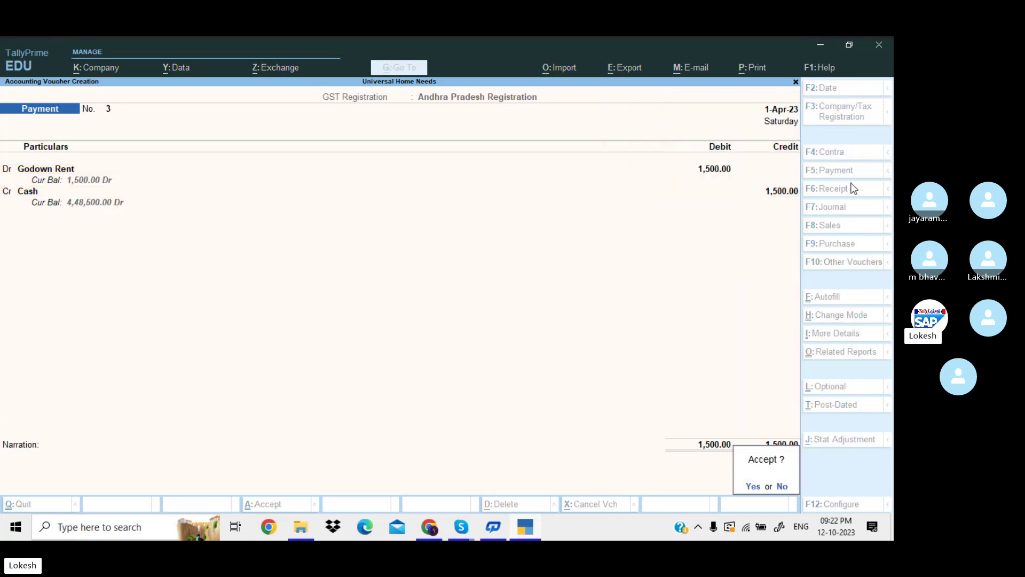
key("Return")
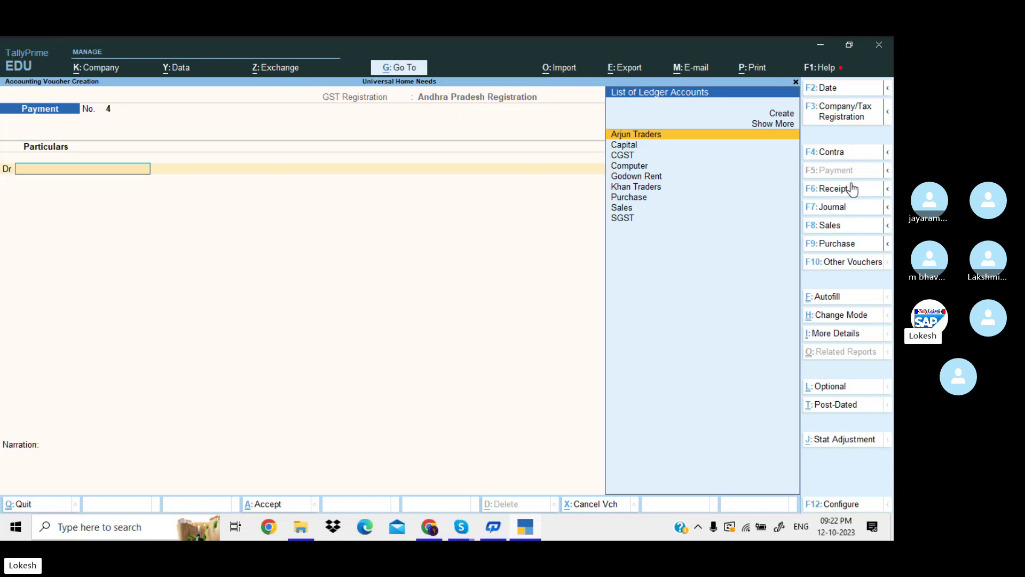
Leave voucher entry and display the Profit & Loss A/c in detailed form.
key("Escape")
key("Return")
key("Down")
key("Down")
key("Down")
key("Down")
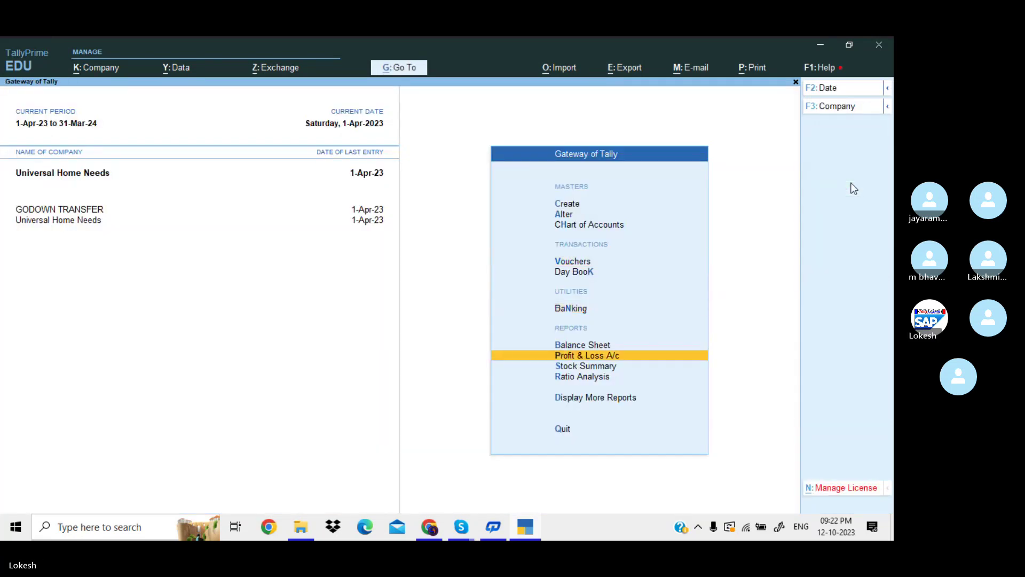
key("Return")
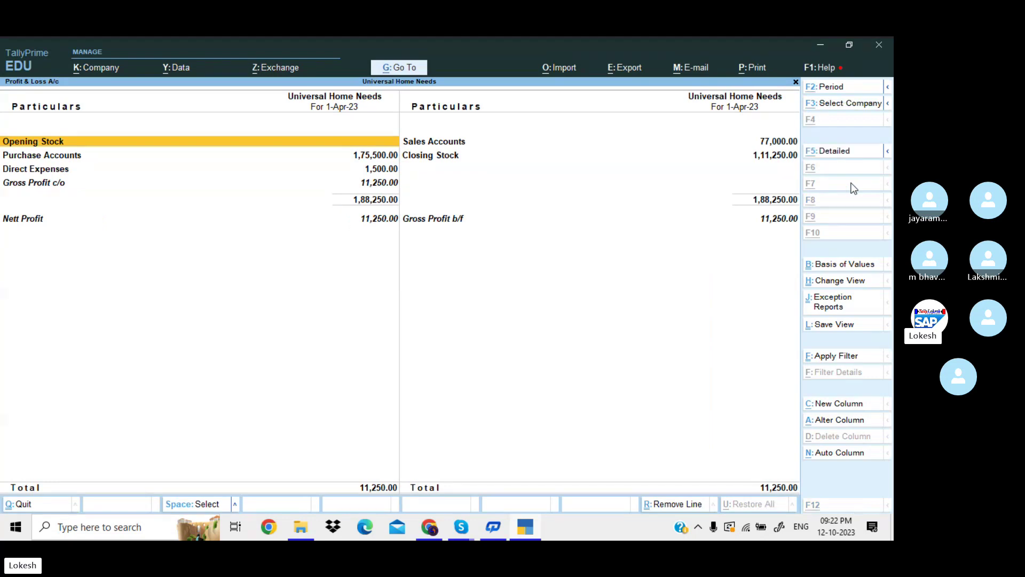
key("alt+F5")
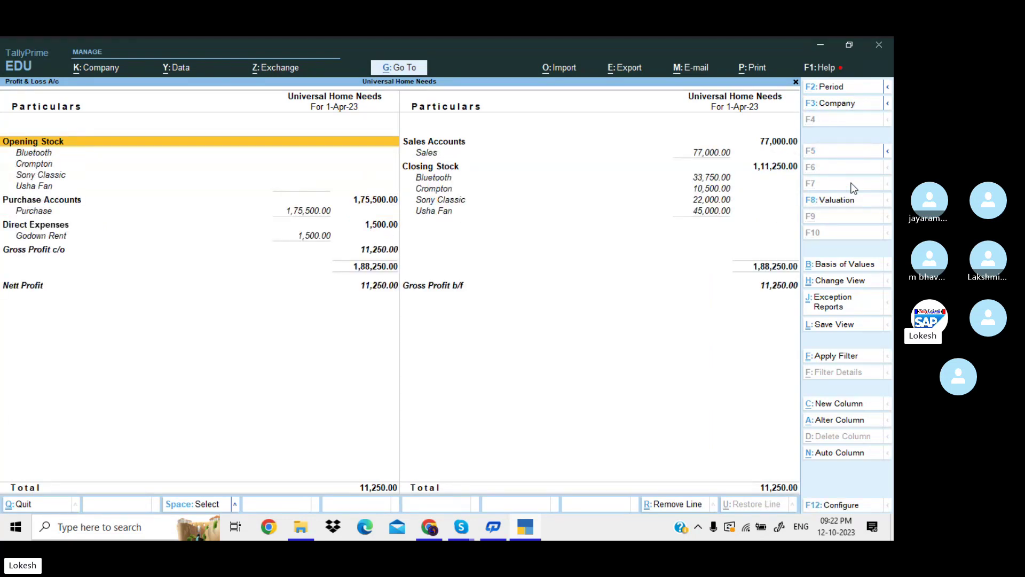
Examine the detailed Profit & Loss lines from Opening Stock down to Gross Profit, and close the report.
key("Down")
key("Down")
key("Down")
key("Down")
key("Down")
key("Down")
key("Down")
key("Down")
key("Down")
key("Down")
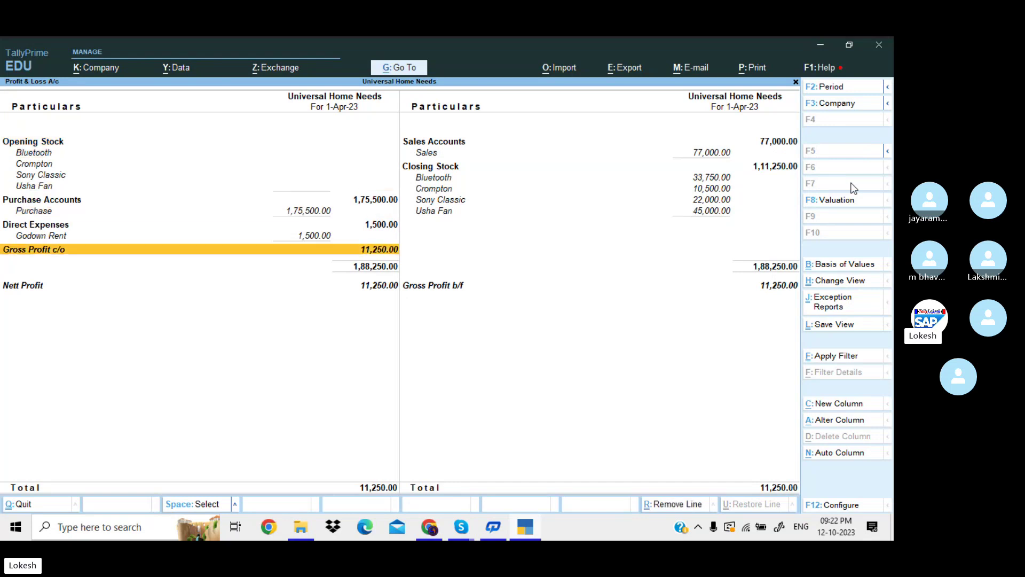
key("Escape")
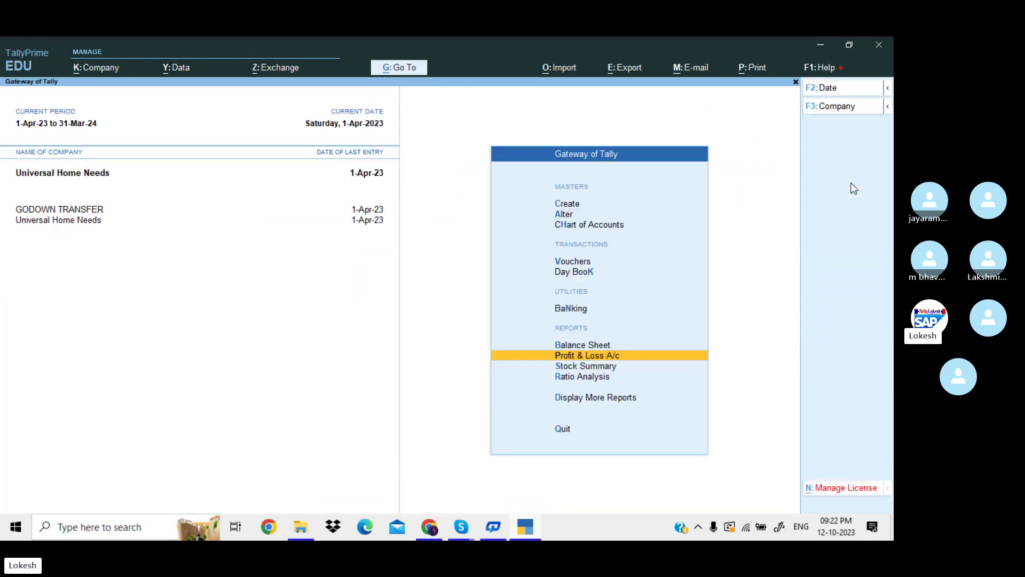
Review the recorded vouchers in the Day Book and close it.
key("Up")
key("Up")
key("Up")
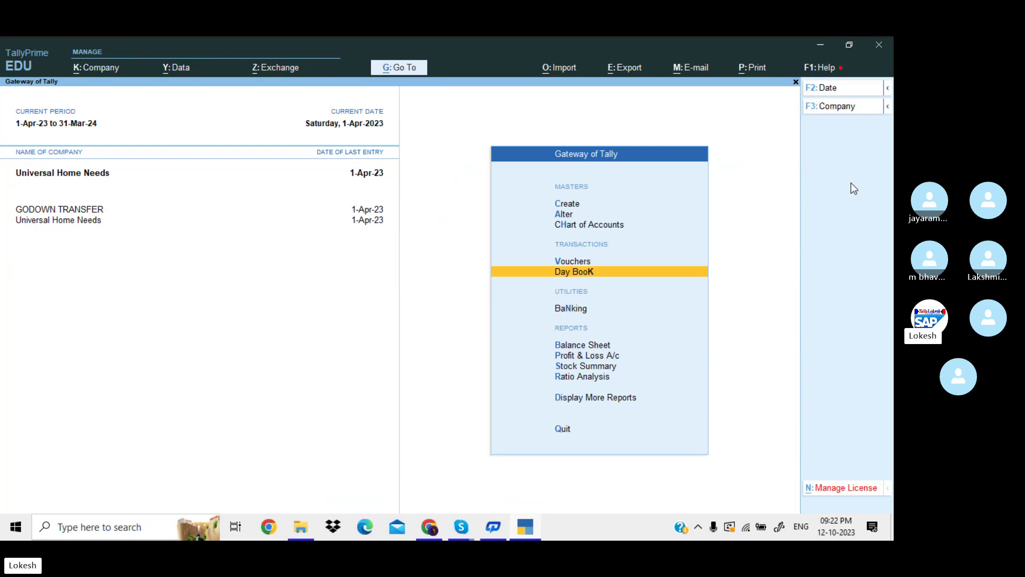
key("Return")
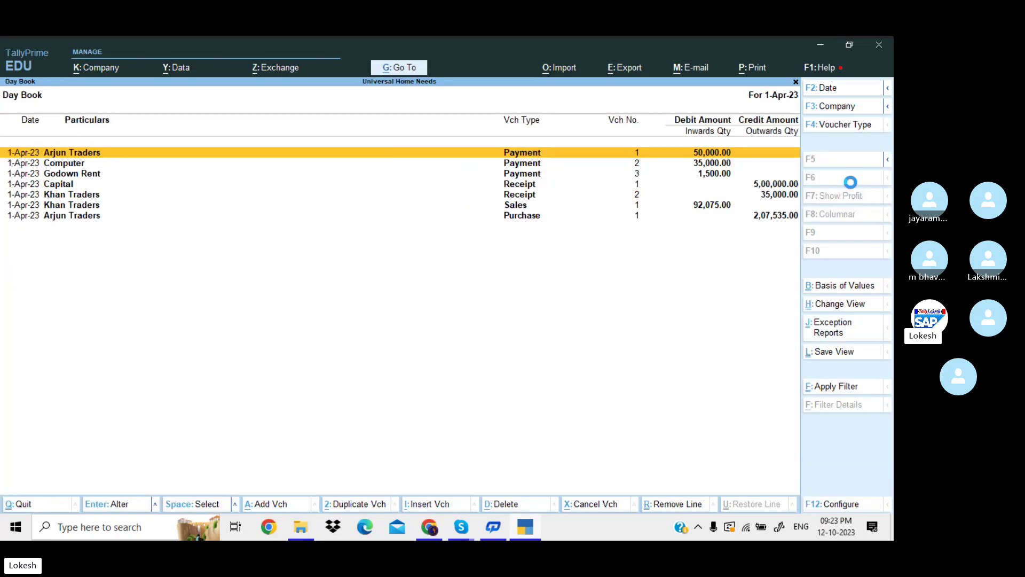
key("Escape")
Check the closing balances of the stock items in the Stock Summary and close it.
key("Down")
key("Down")
key("Down")
key("Down")
key("Return")
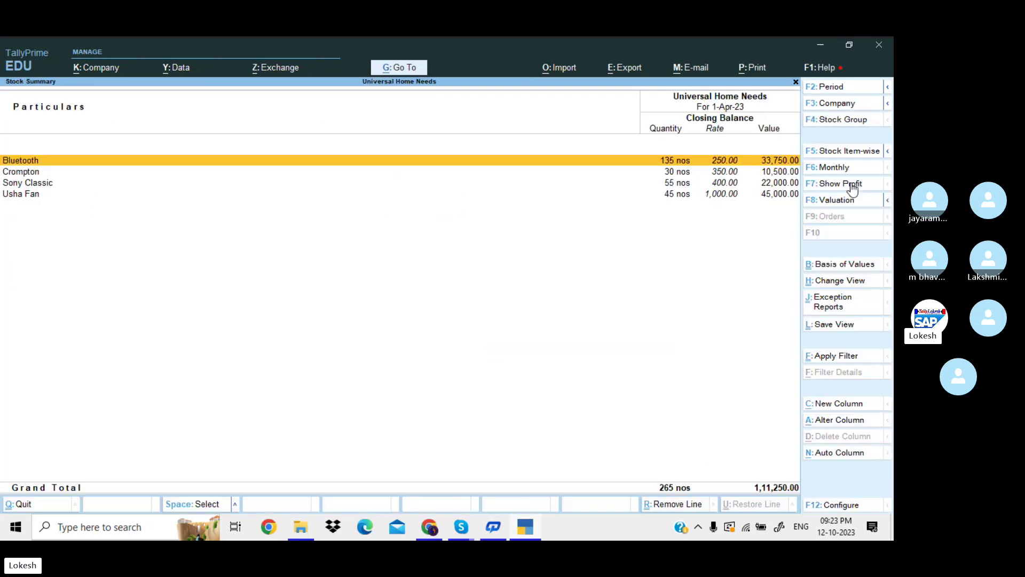
key("Escape")
Open the Inventory Books list from the additional reports.
key("Down")
key("Down")
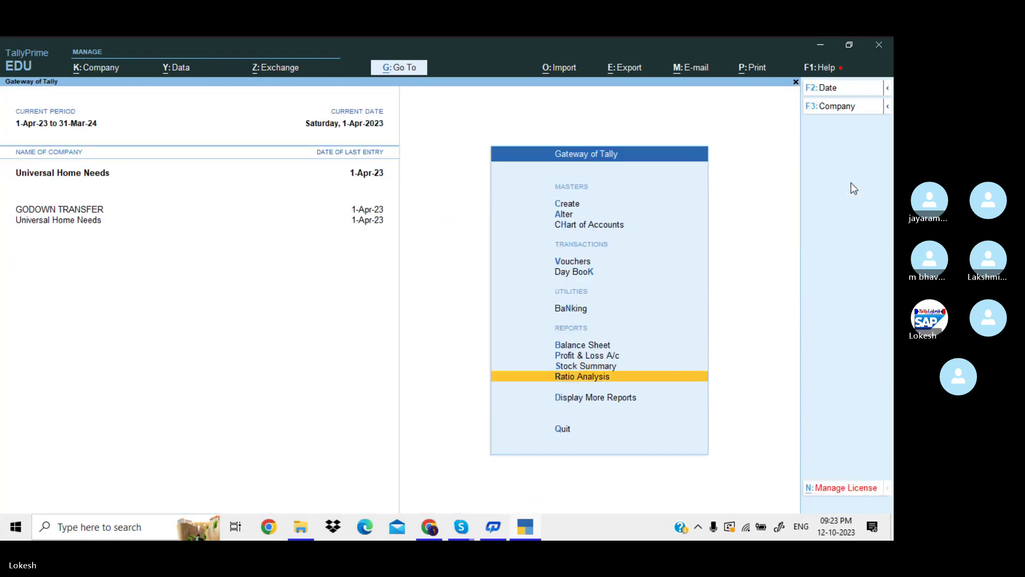
key("Return")
key("Down")
key("Down")
key("Down")
key("Down")
key("Down")
key("Down")
key("Down")
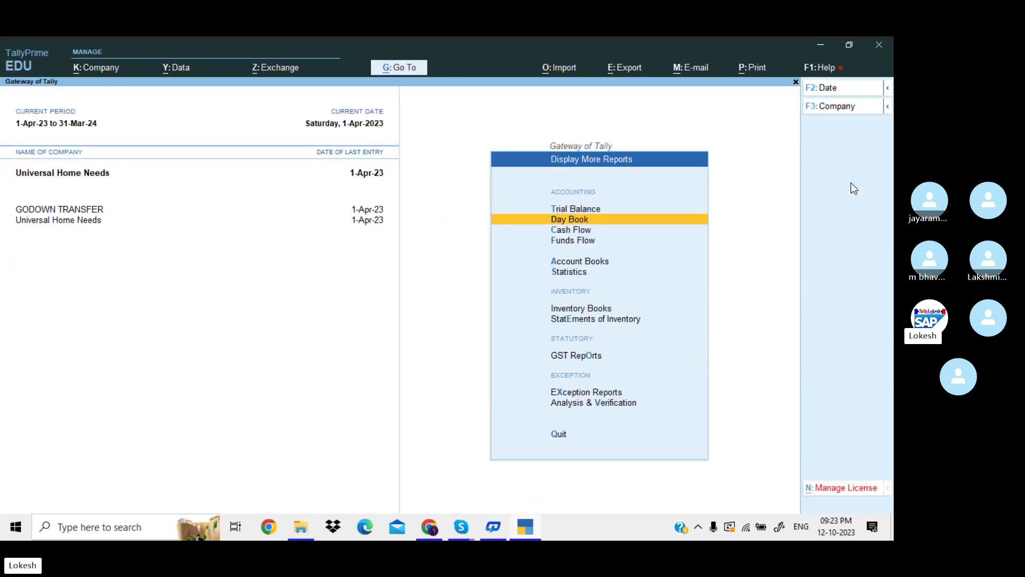
key("Return")
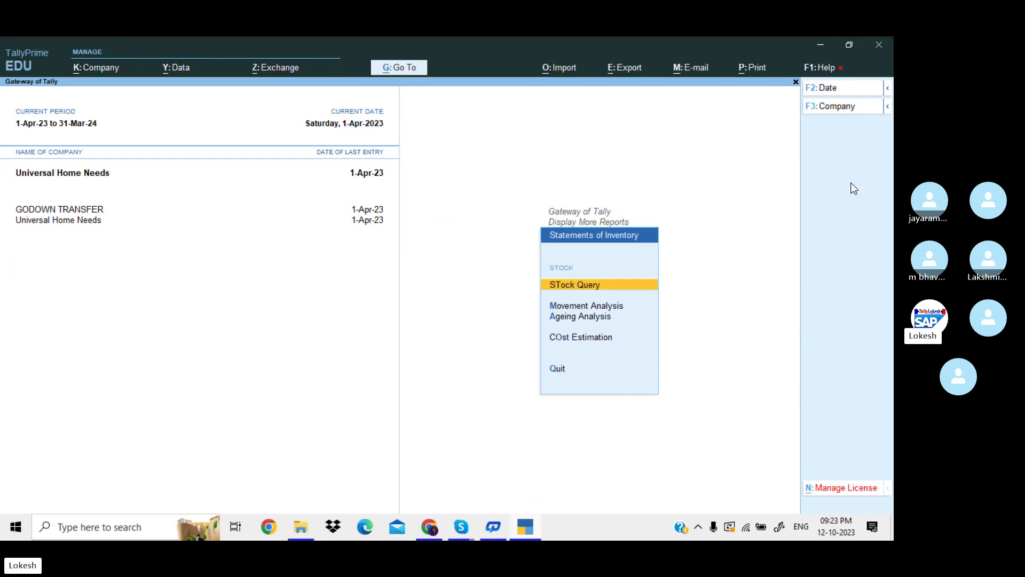
key("Escape")
key("Up")
key("Return")
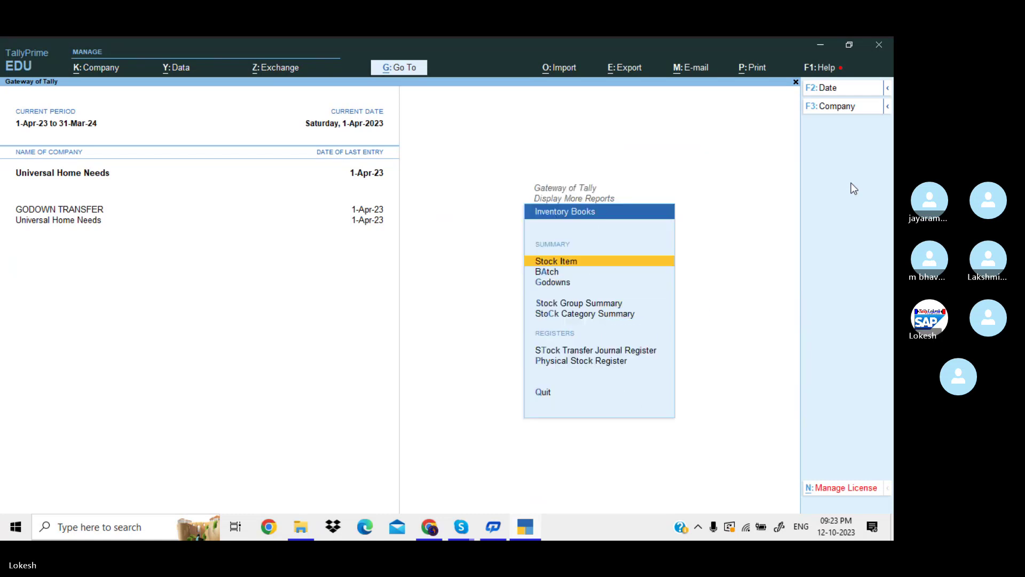
Show the Batch report for Bluetooth batch 852312, and switch it to Bluetooth batch 741258.
key("Down")
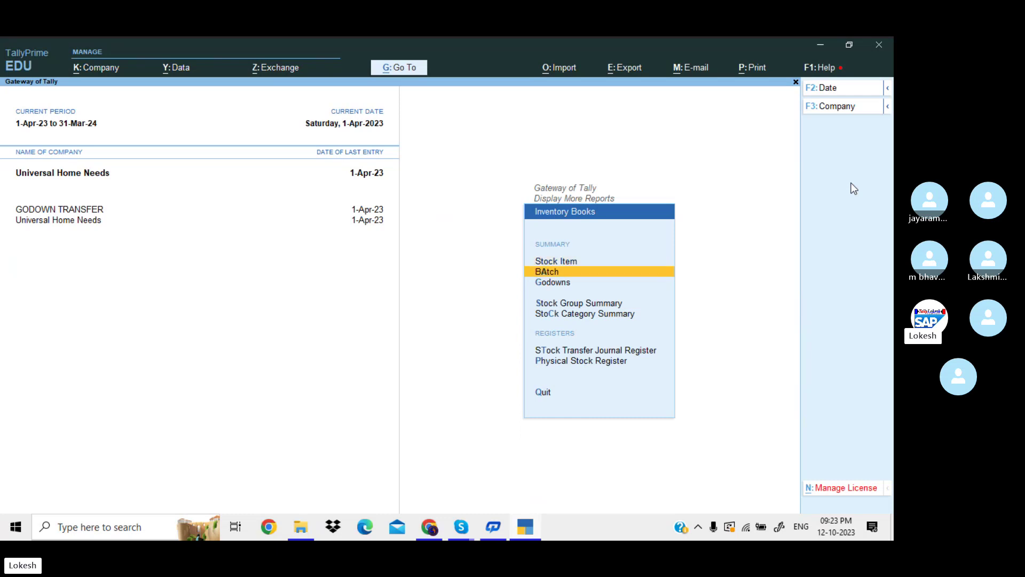
key("Return")
key("Return")
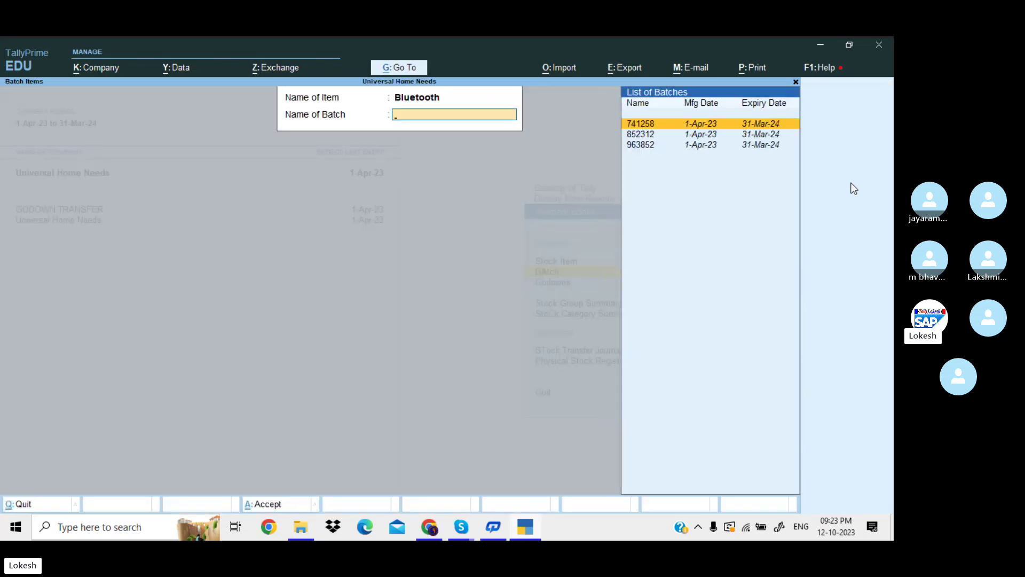
key("Down")
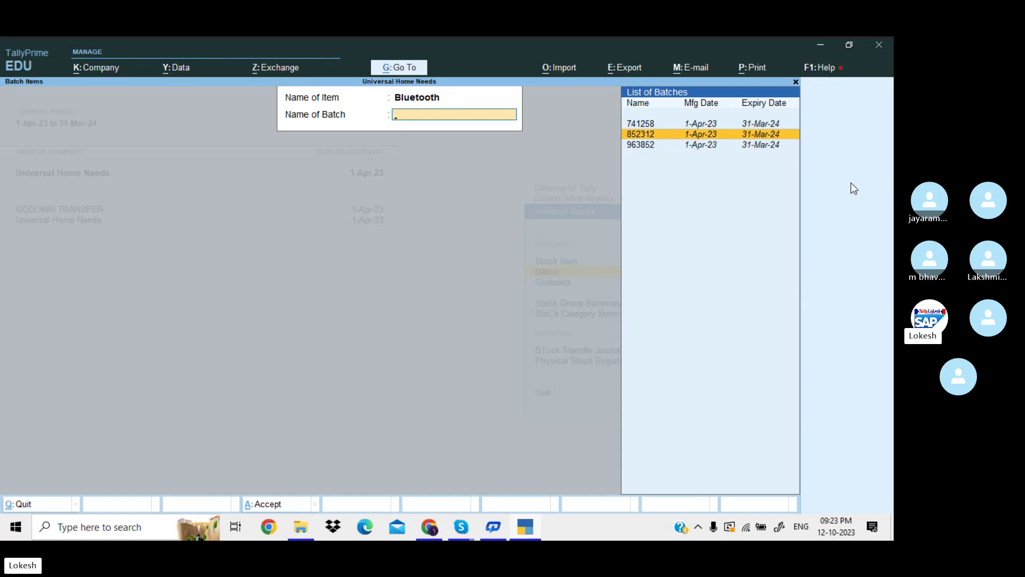
key("Return")
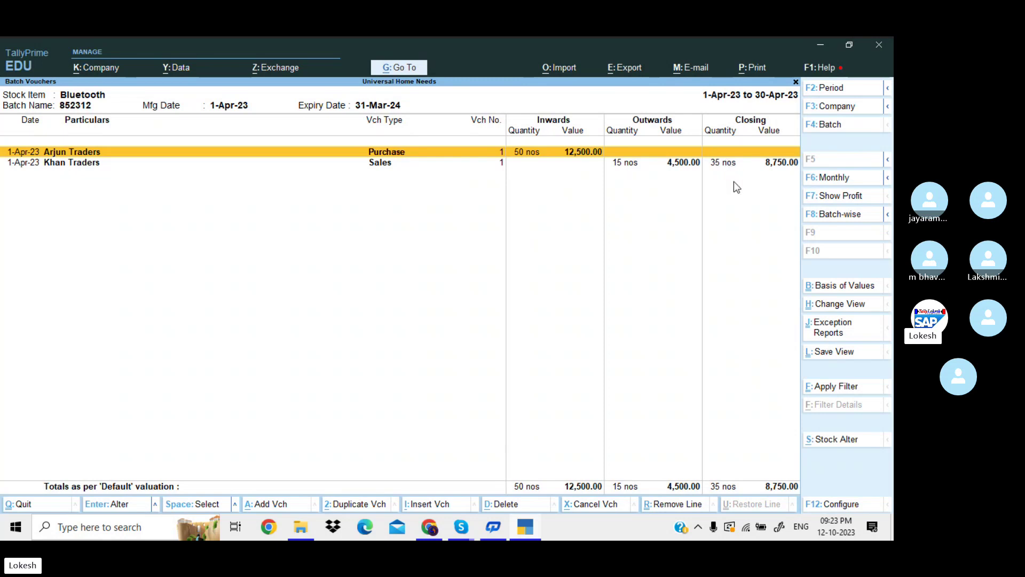
left_click(830, 125)
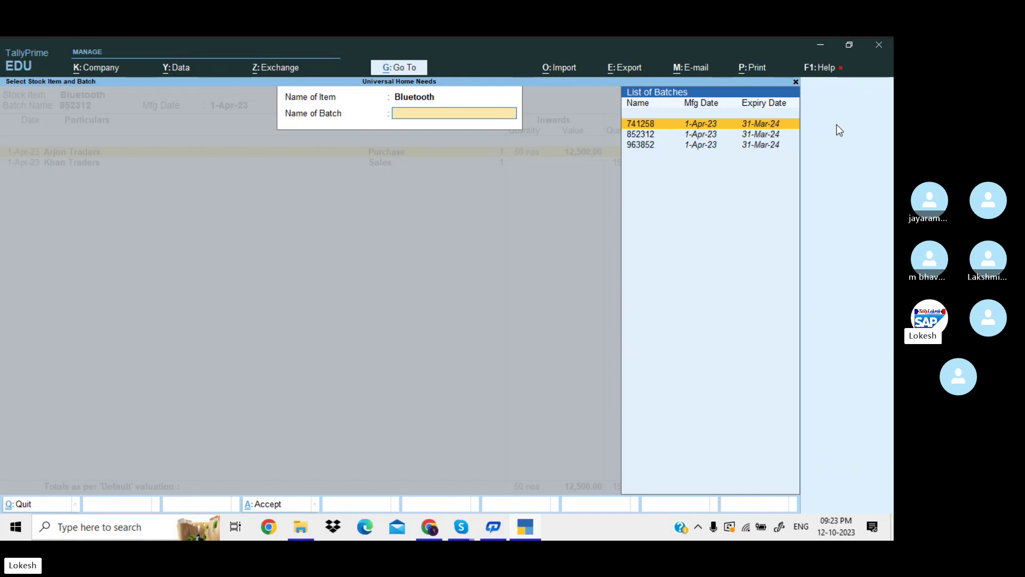
key("Return")
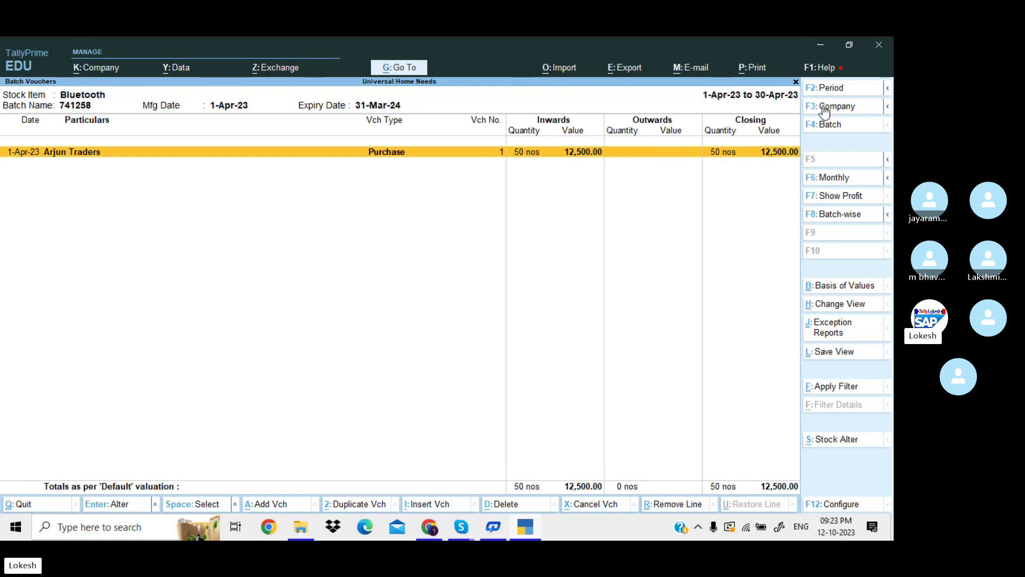
Show the batch vouchers of Crompton batch 985445, and close all reports back to the Gateway of Tally.
left_click(840, 124)
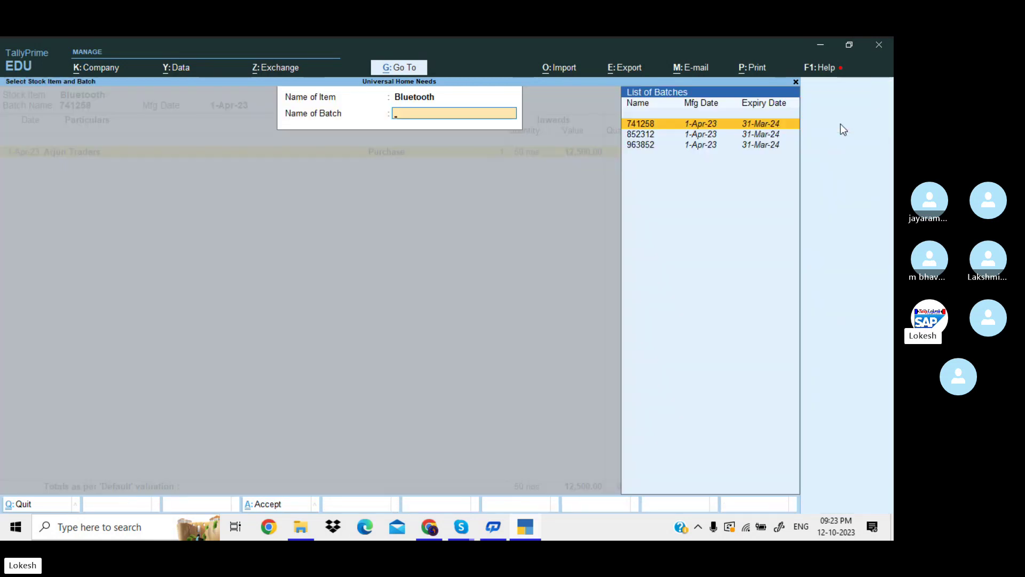
key("BackSpace")
key("Down")
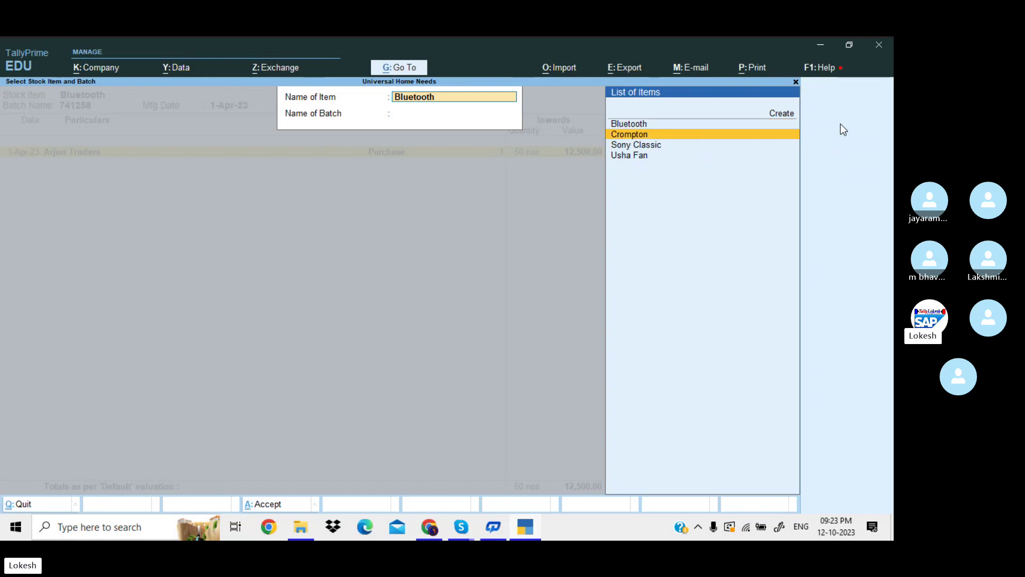
key("Return")
key("Return")
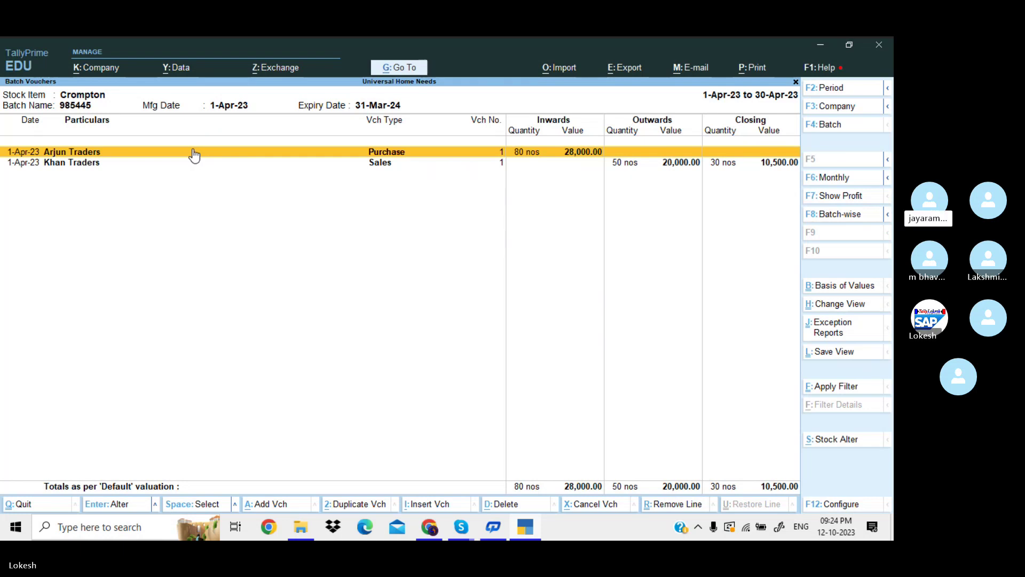
key("Escape")
key("Escape")
key("Escape")
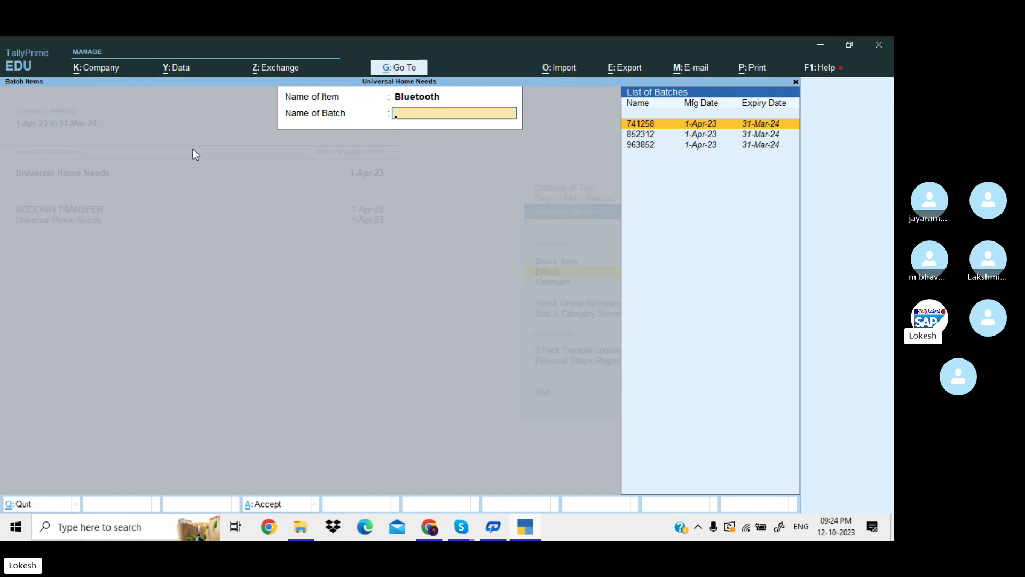
key("Escape")
key("Escape")
key("Escape")
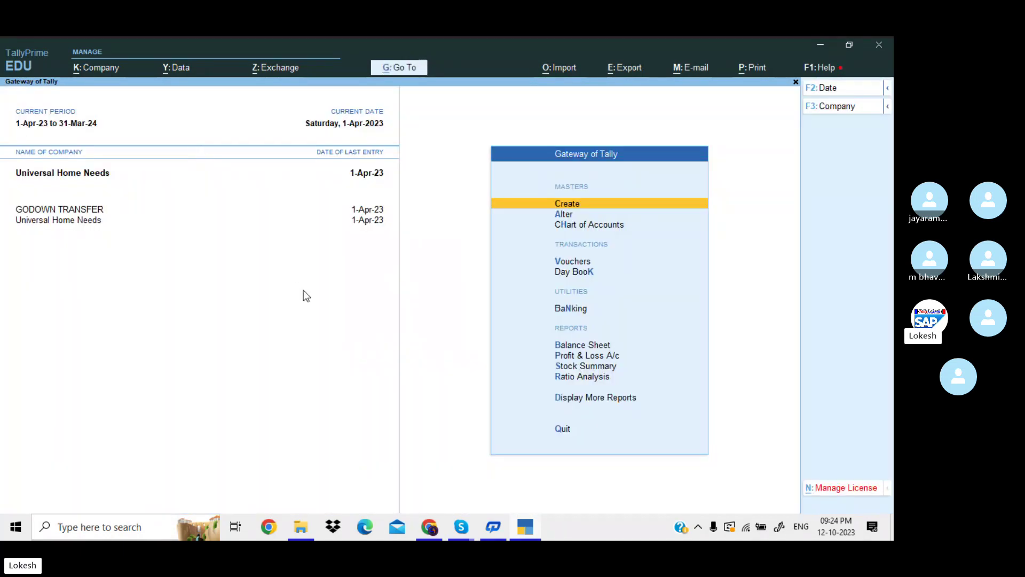
Switch to the Skype call window.
mouse_move(464, 521)
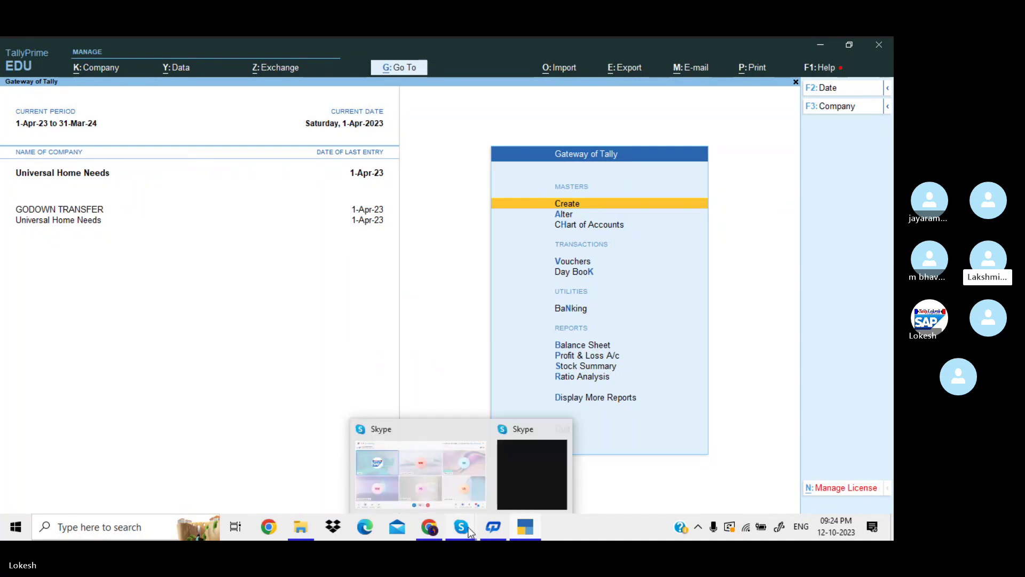
left_click(447, 484)
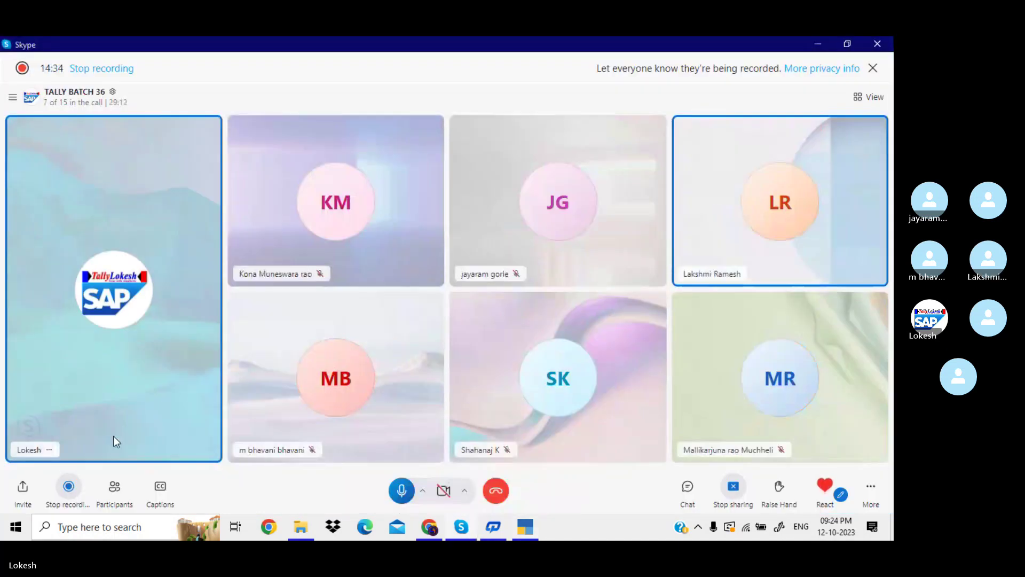